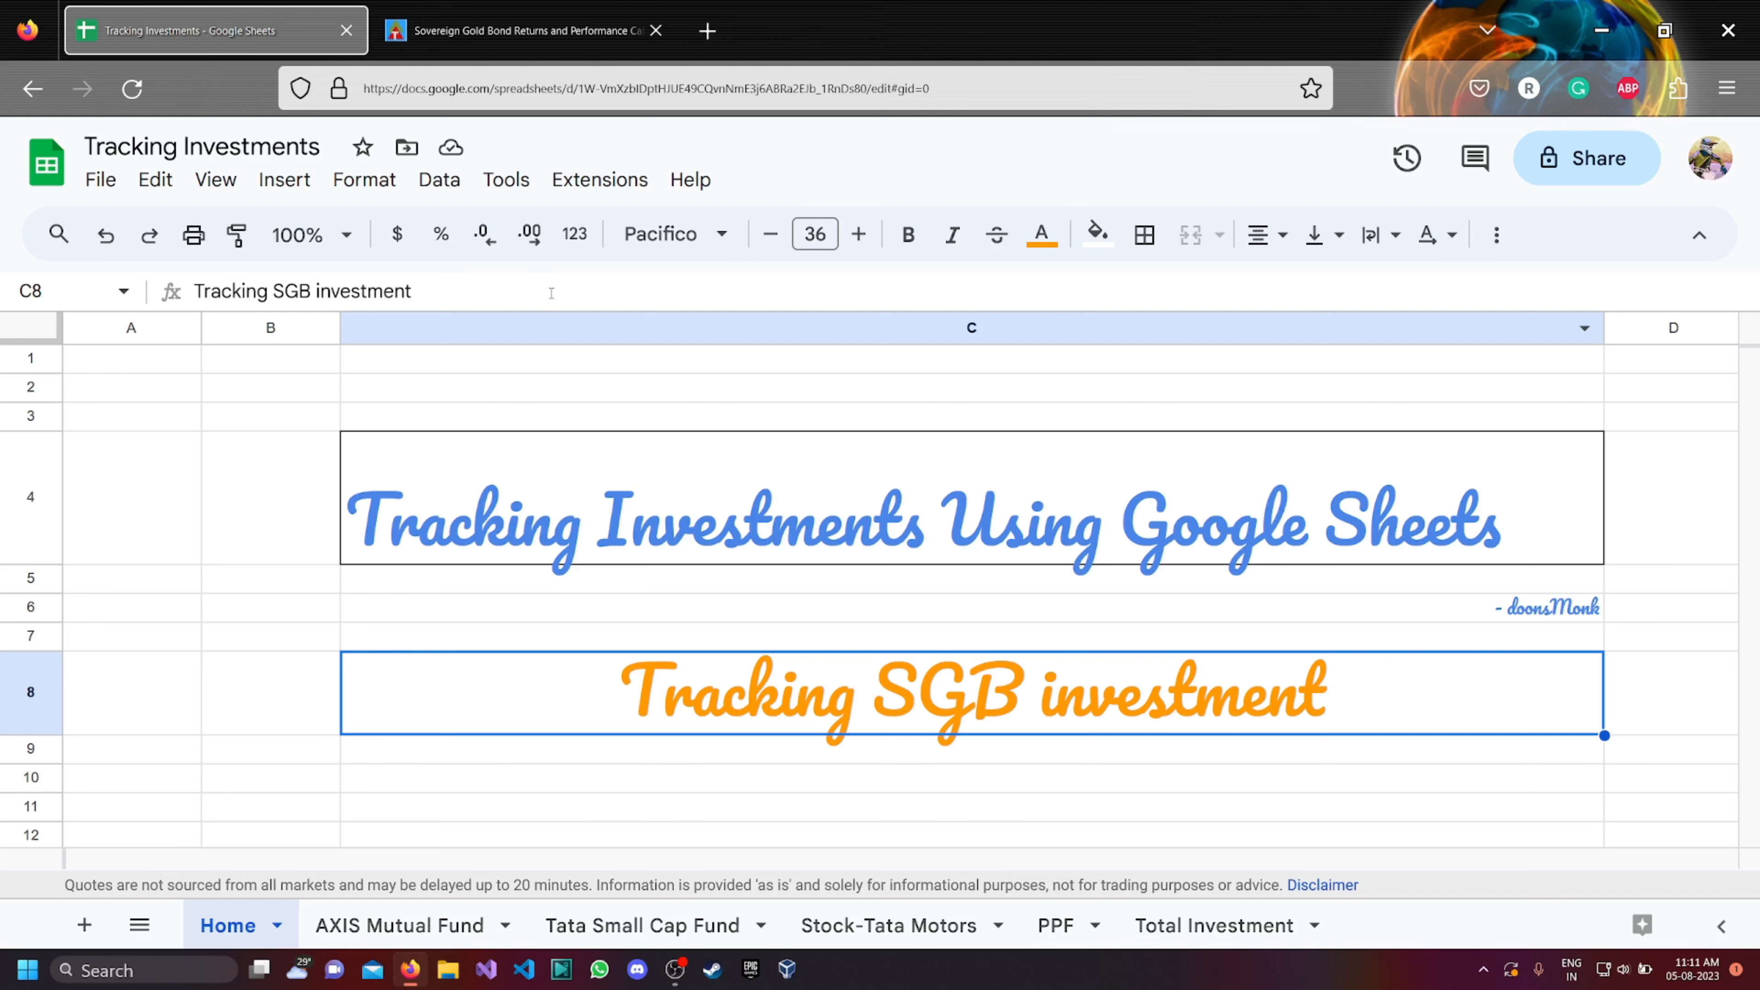
Examine the Sovereign Gold Bond Return Calculator table on the topsharebrokers page, especially the LTP and Retail Price columns.
{"action": "left_click", "coordinate": [540, 36]}
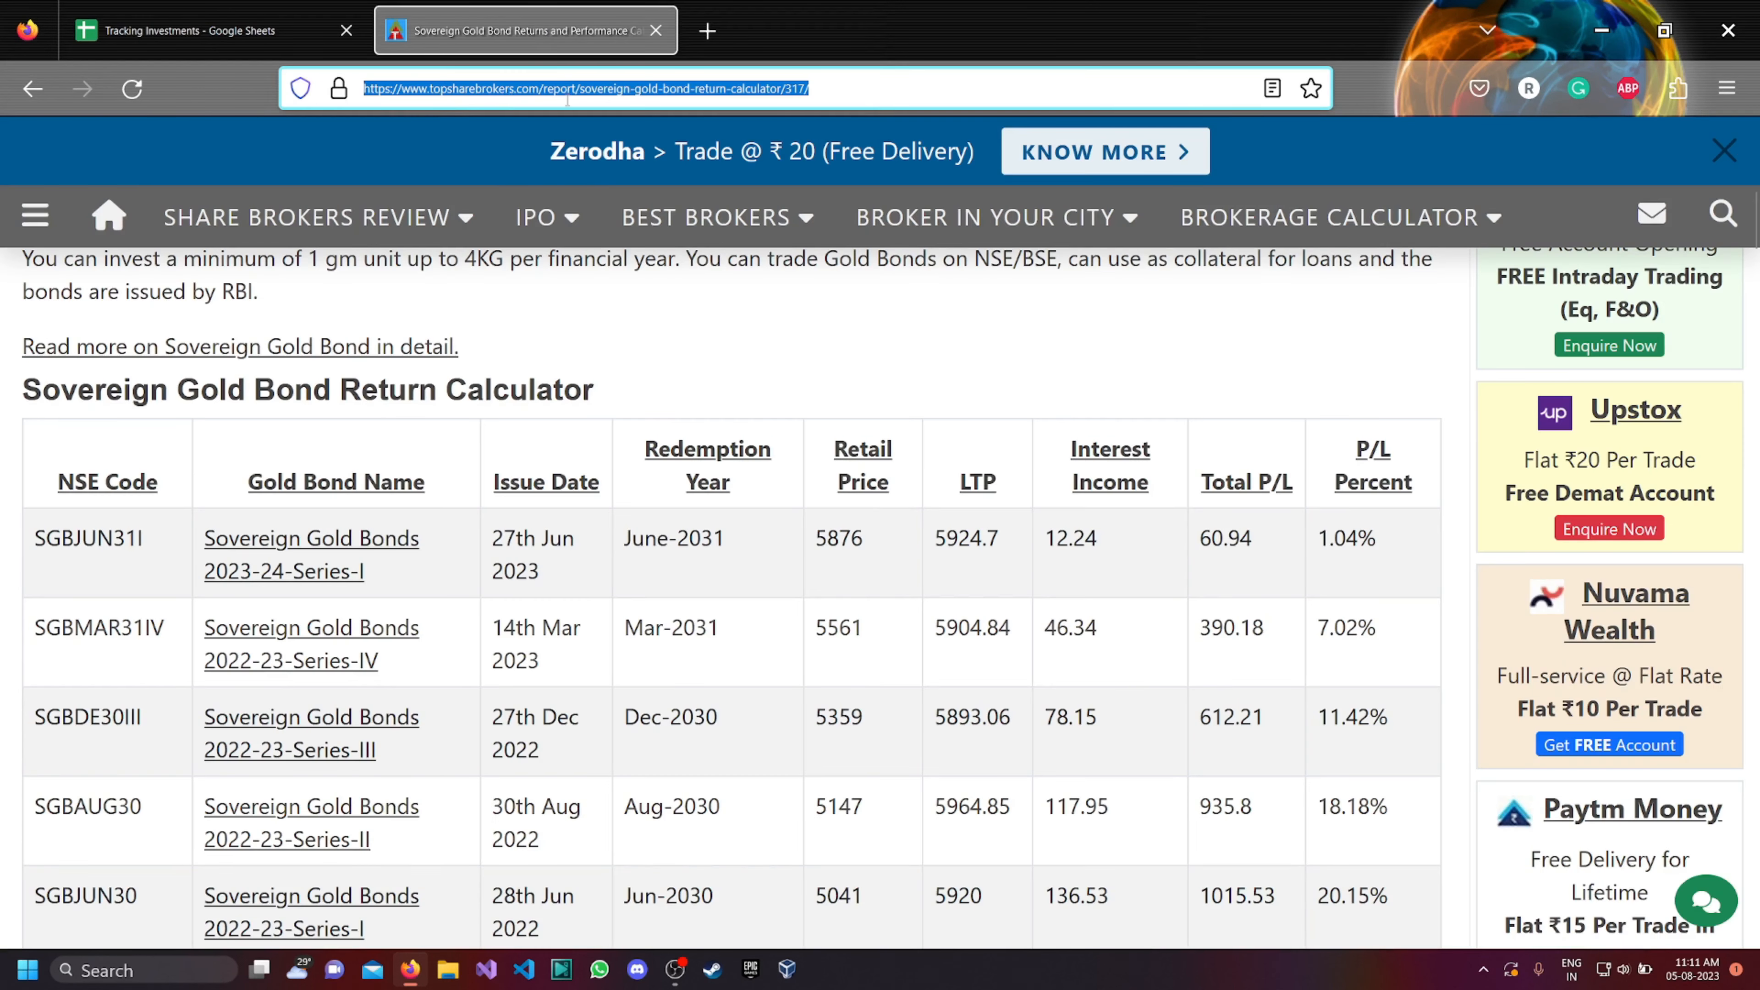
{"action": "double_click", "coordinate": [839, 95]}
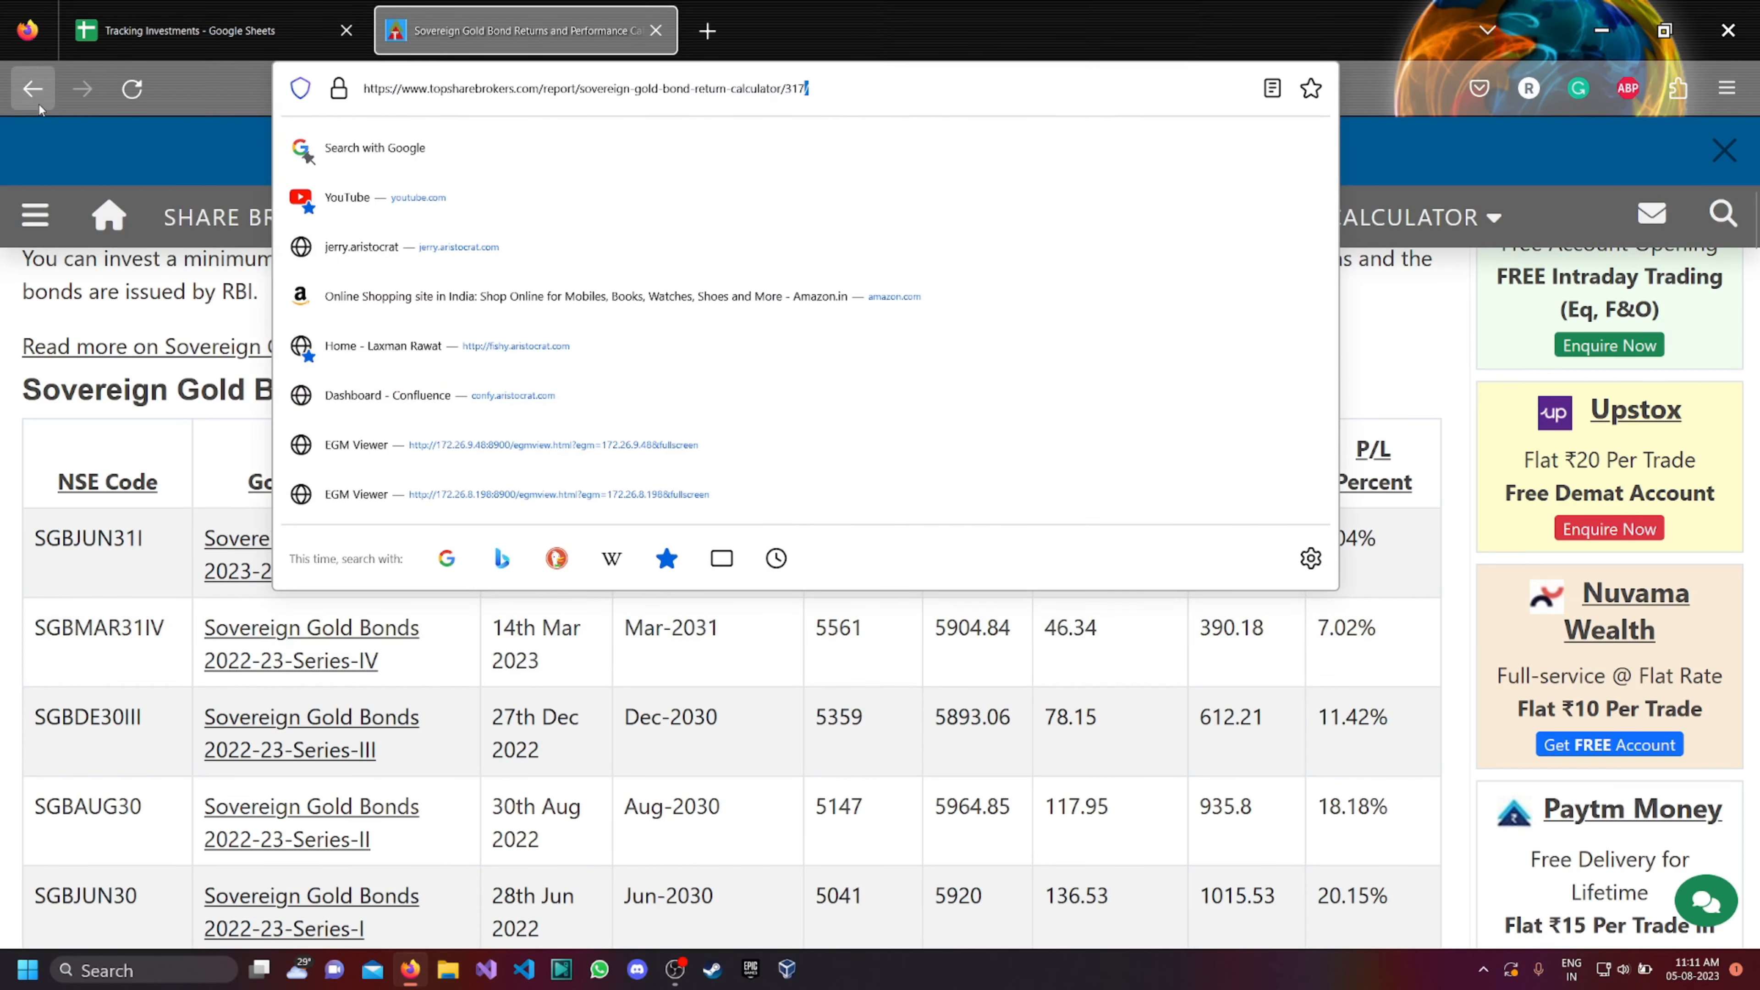
{"action": "left_click", "coordinate": [43, 134]}
{"action": "scroll", "coordinate": [482, 600], "scroll_direction": "up", "scroll_amount": 5}
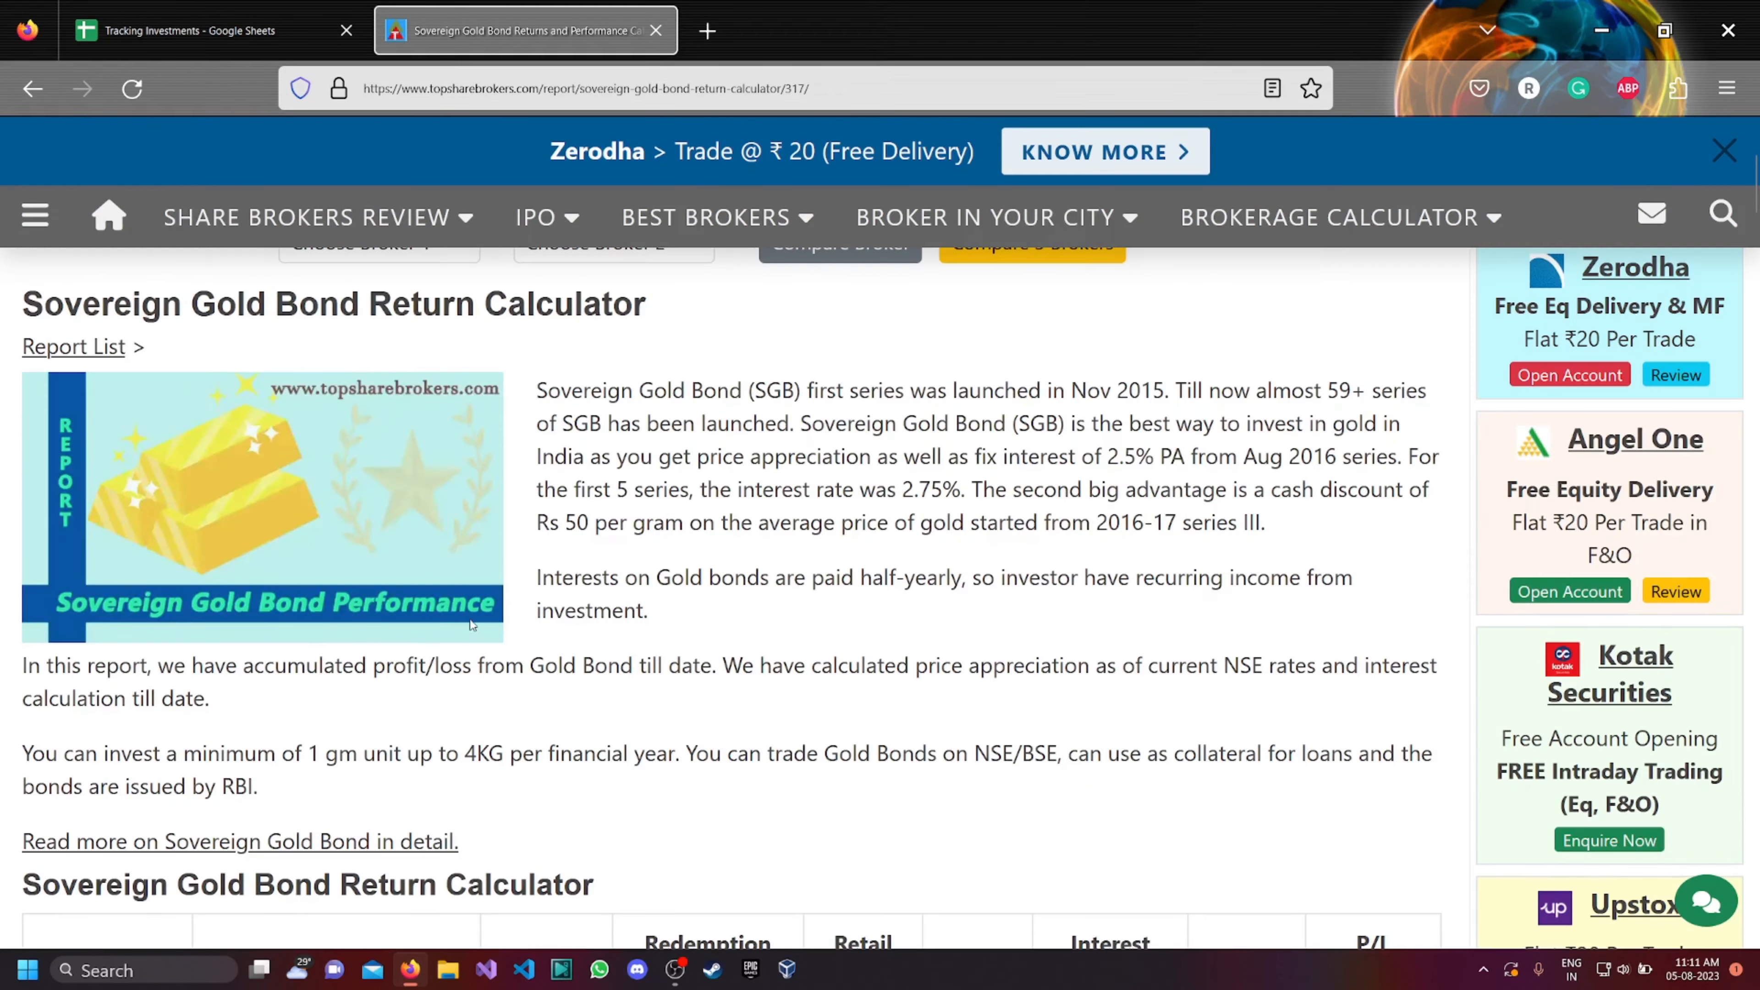
{"action": "scroll", "coordinate": [481, 600], "scroll_direction": "down", "scroll_amount": 5}
{"action": "scroll", "coordinate": [482, 599], "scroll_direction": "down", "scroll_amount": 2}
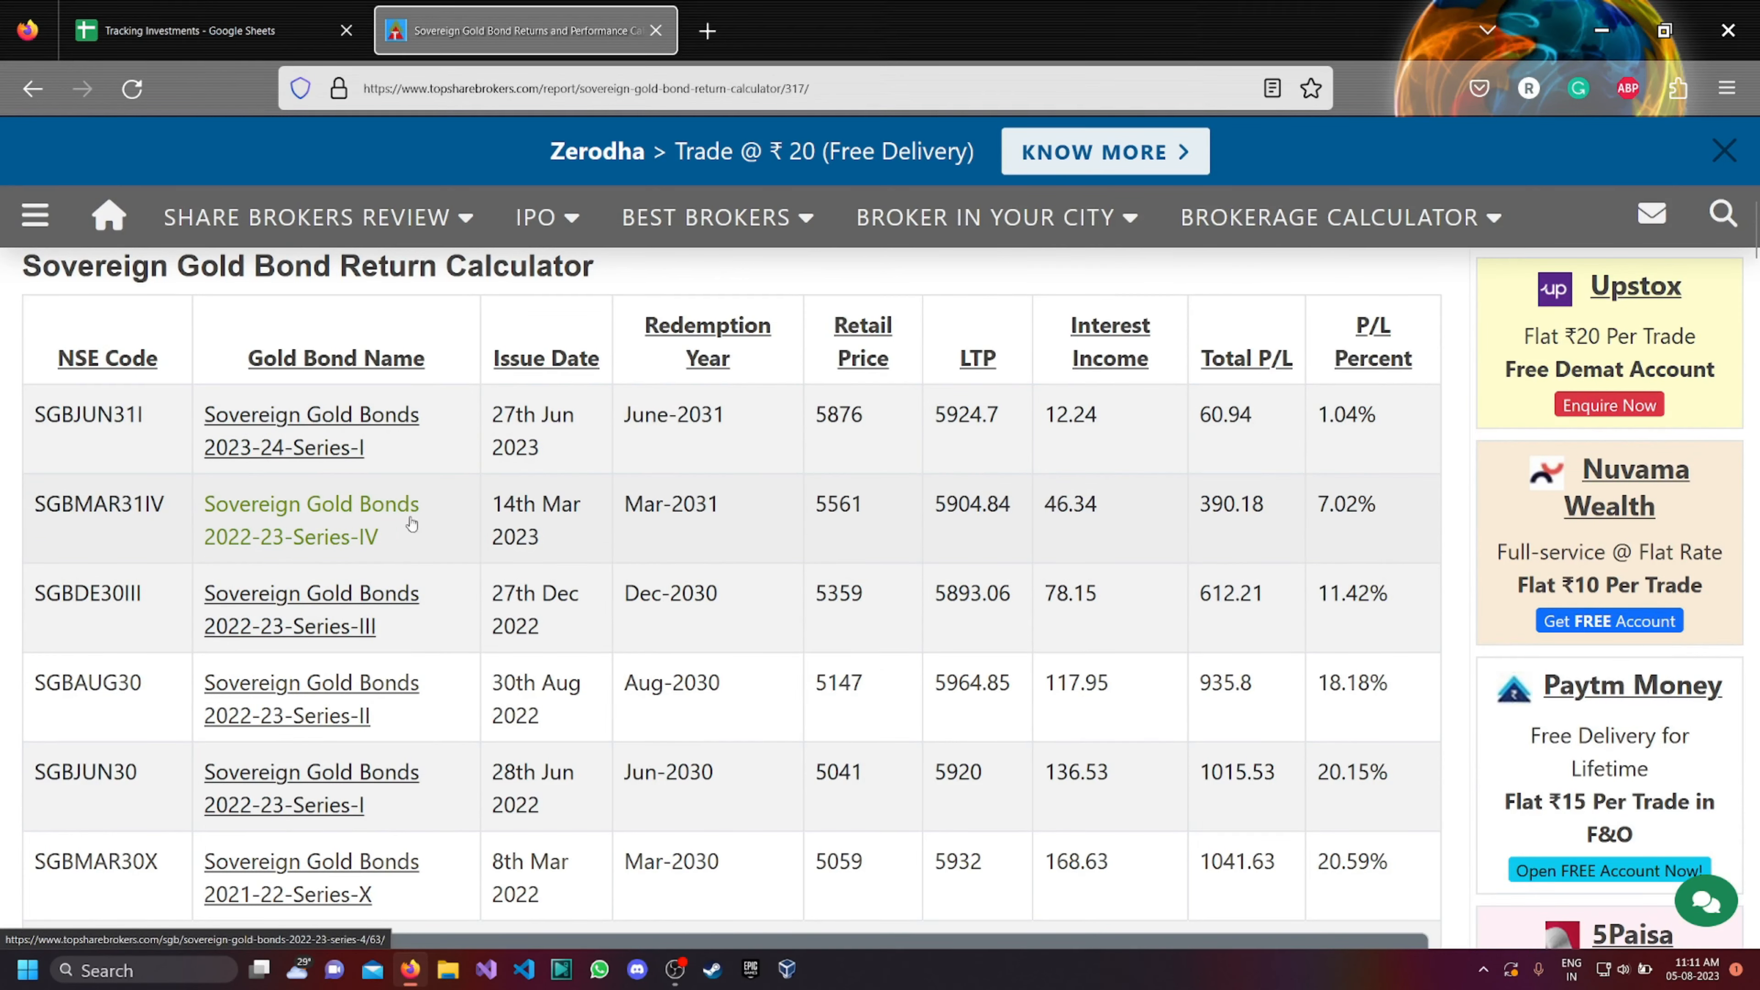
{"action": "scroll", "coordinate": [201, 460], "scroll_direction": "down", "scroll_amount": 15}
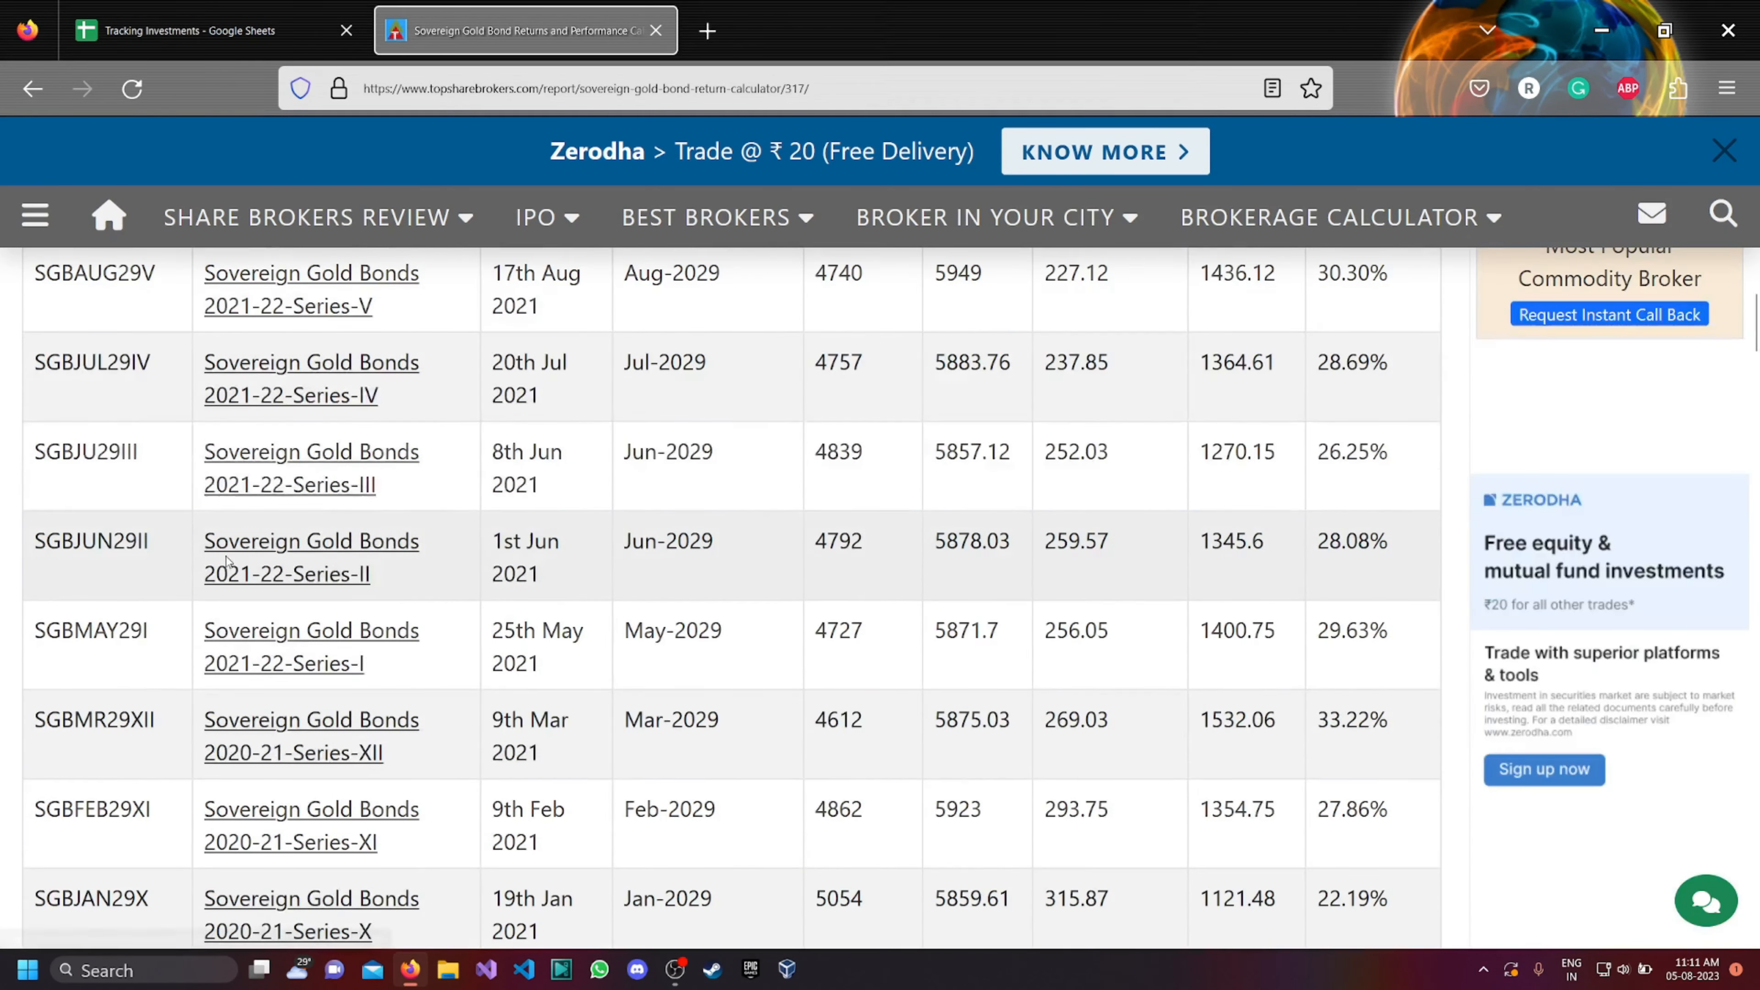
{"action": "scroll", "coordinate": [227, 563], "scroll_direction": "up", "scroll_amount": 15}
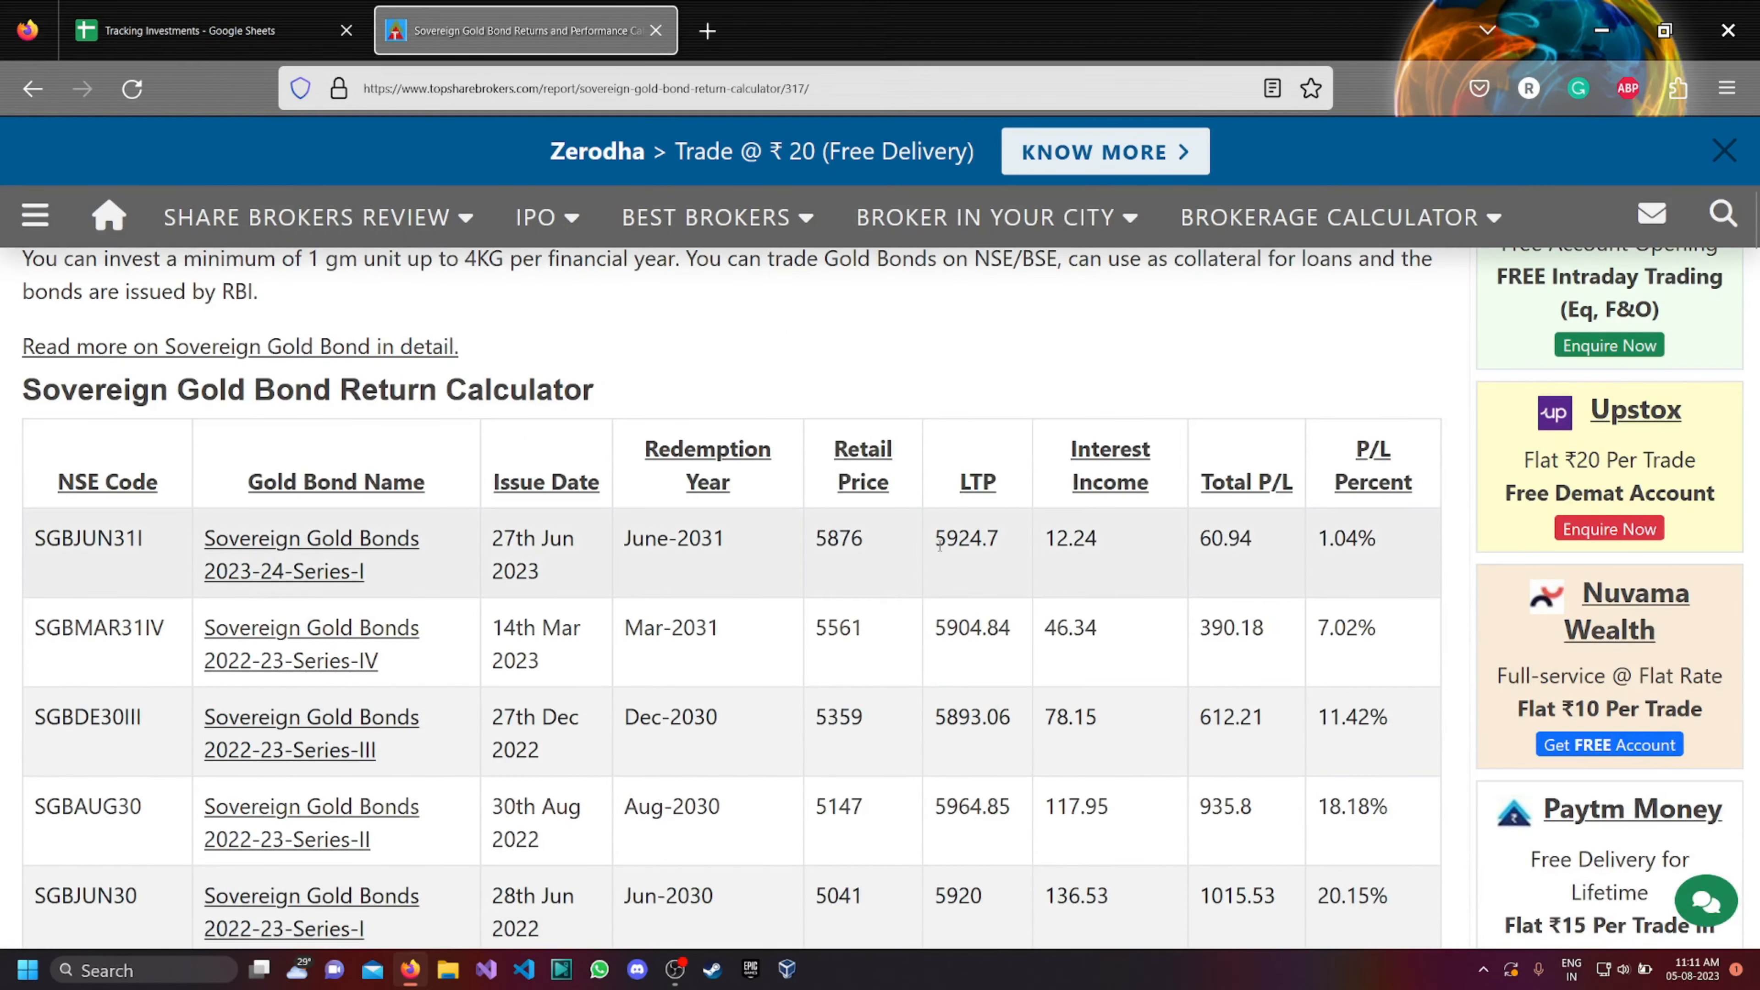
{"action": "left_click_drag", "start_coordinate": [936, 544], "coordinate": [1003, 545]}
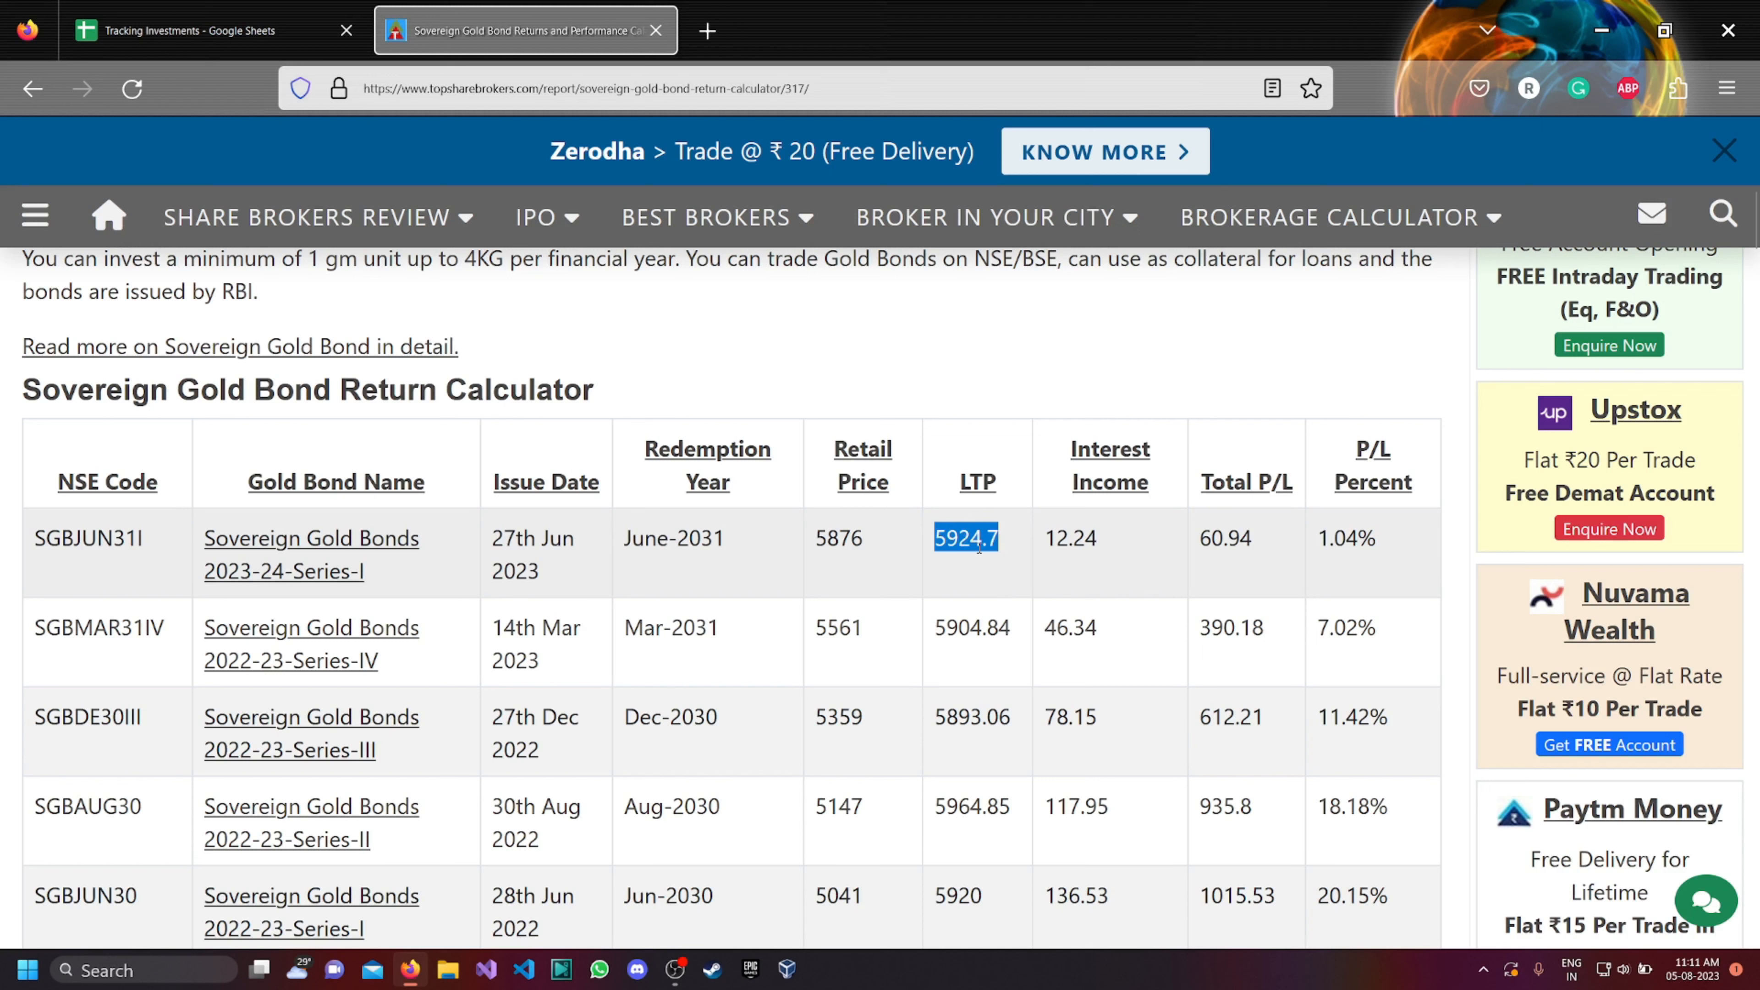
{"action": "left_click_drag", "start_coordinate": [868, 546], "coordinate": [815, 545]}
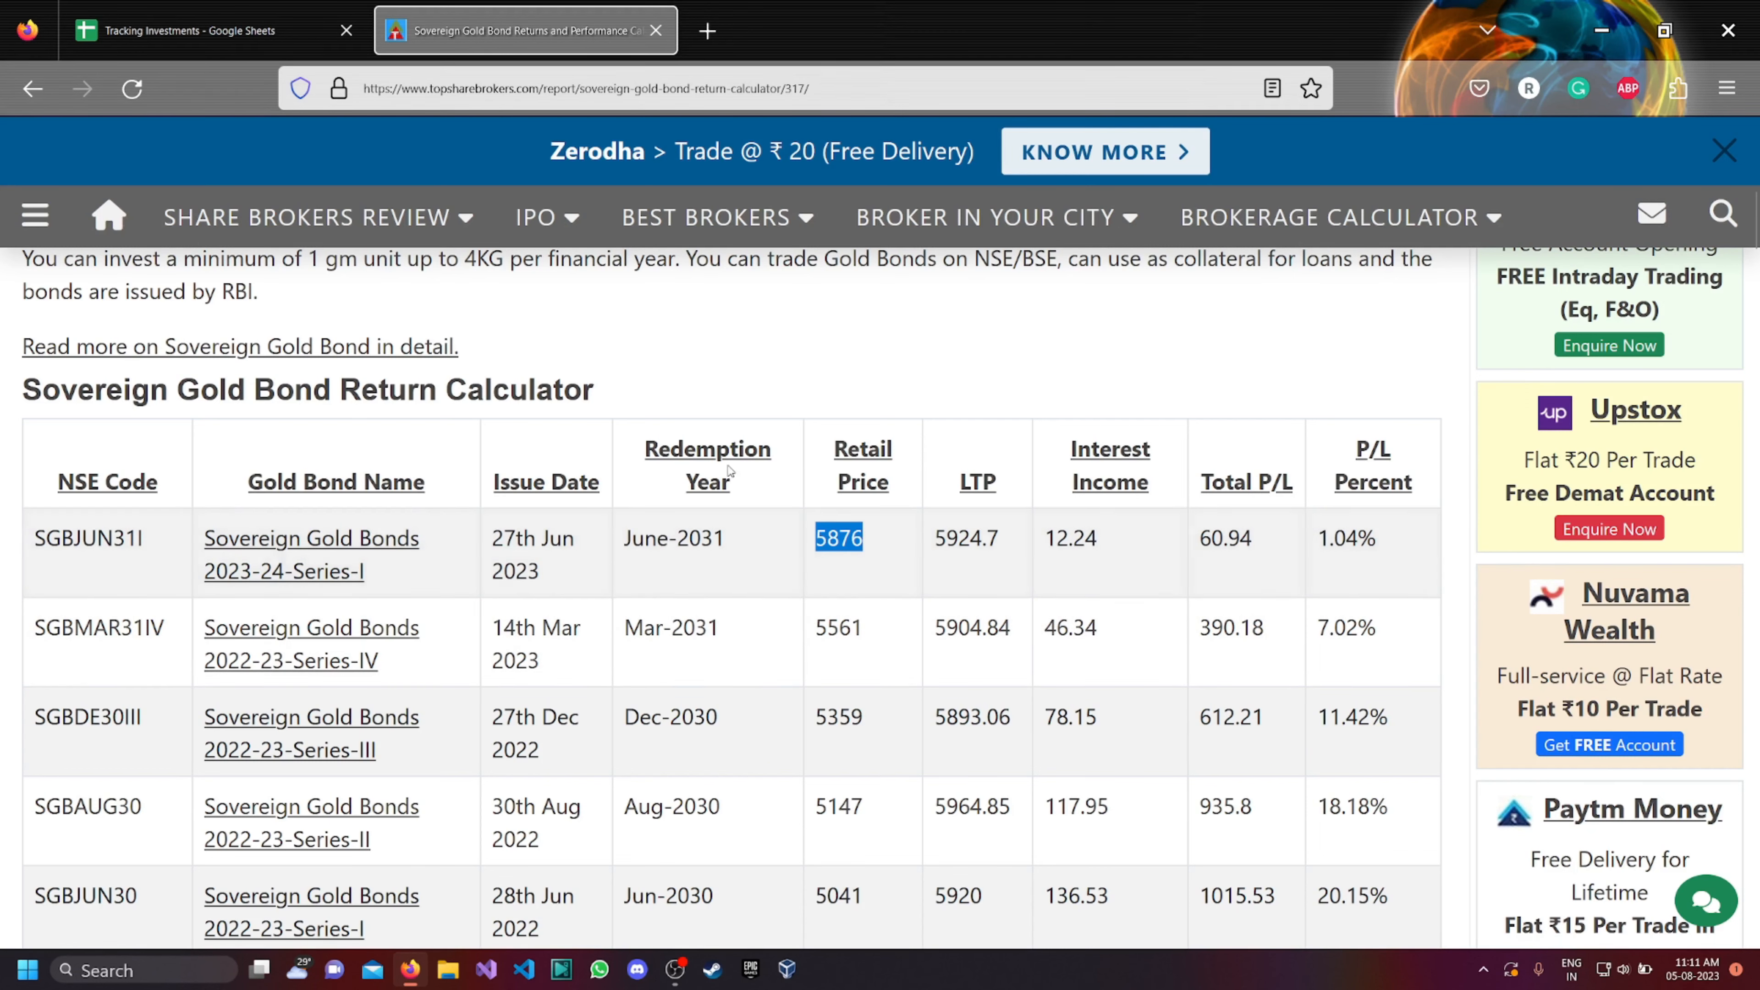
Copy the entire contents of the AXIS Mutual Fund sheet into a newly added sheet of the Tracking Investments spreadsheet.
{"action": "left_click", "coordinate": [245, 42]}
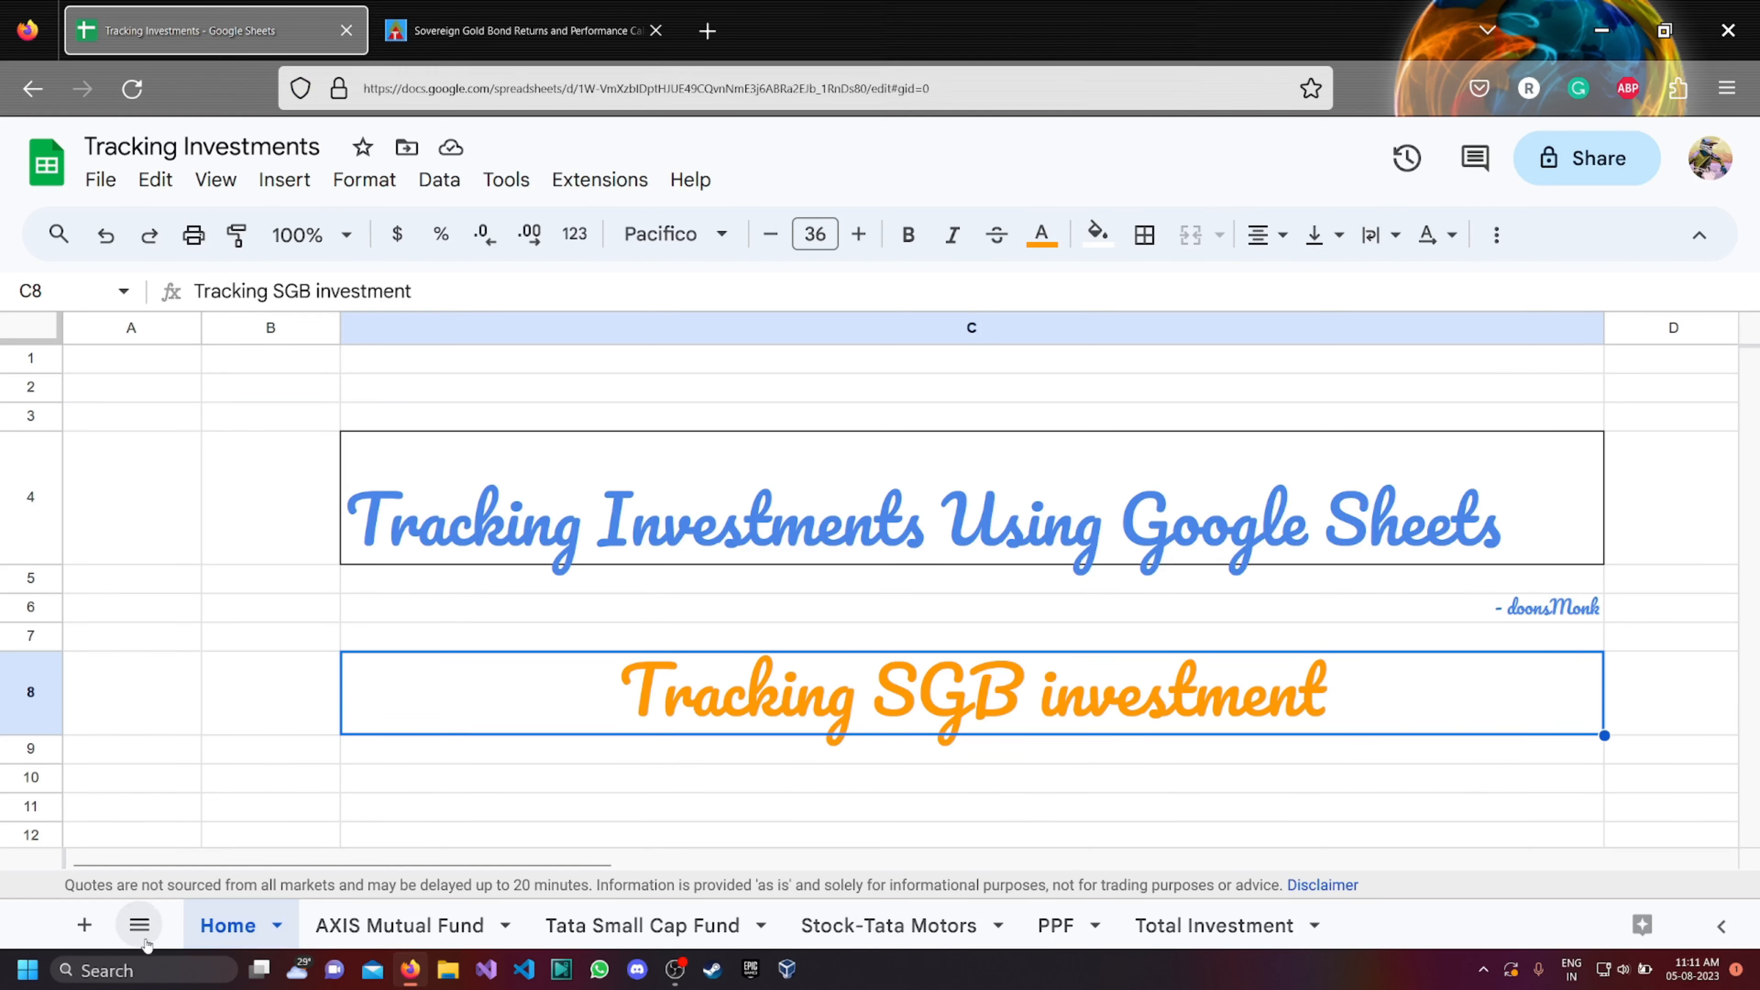
{"action": "left_click", "coordinate": [385, 937]}
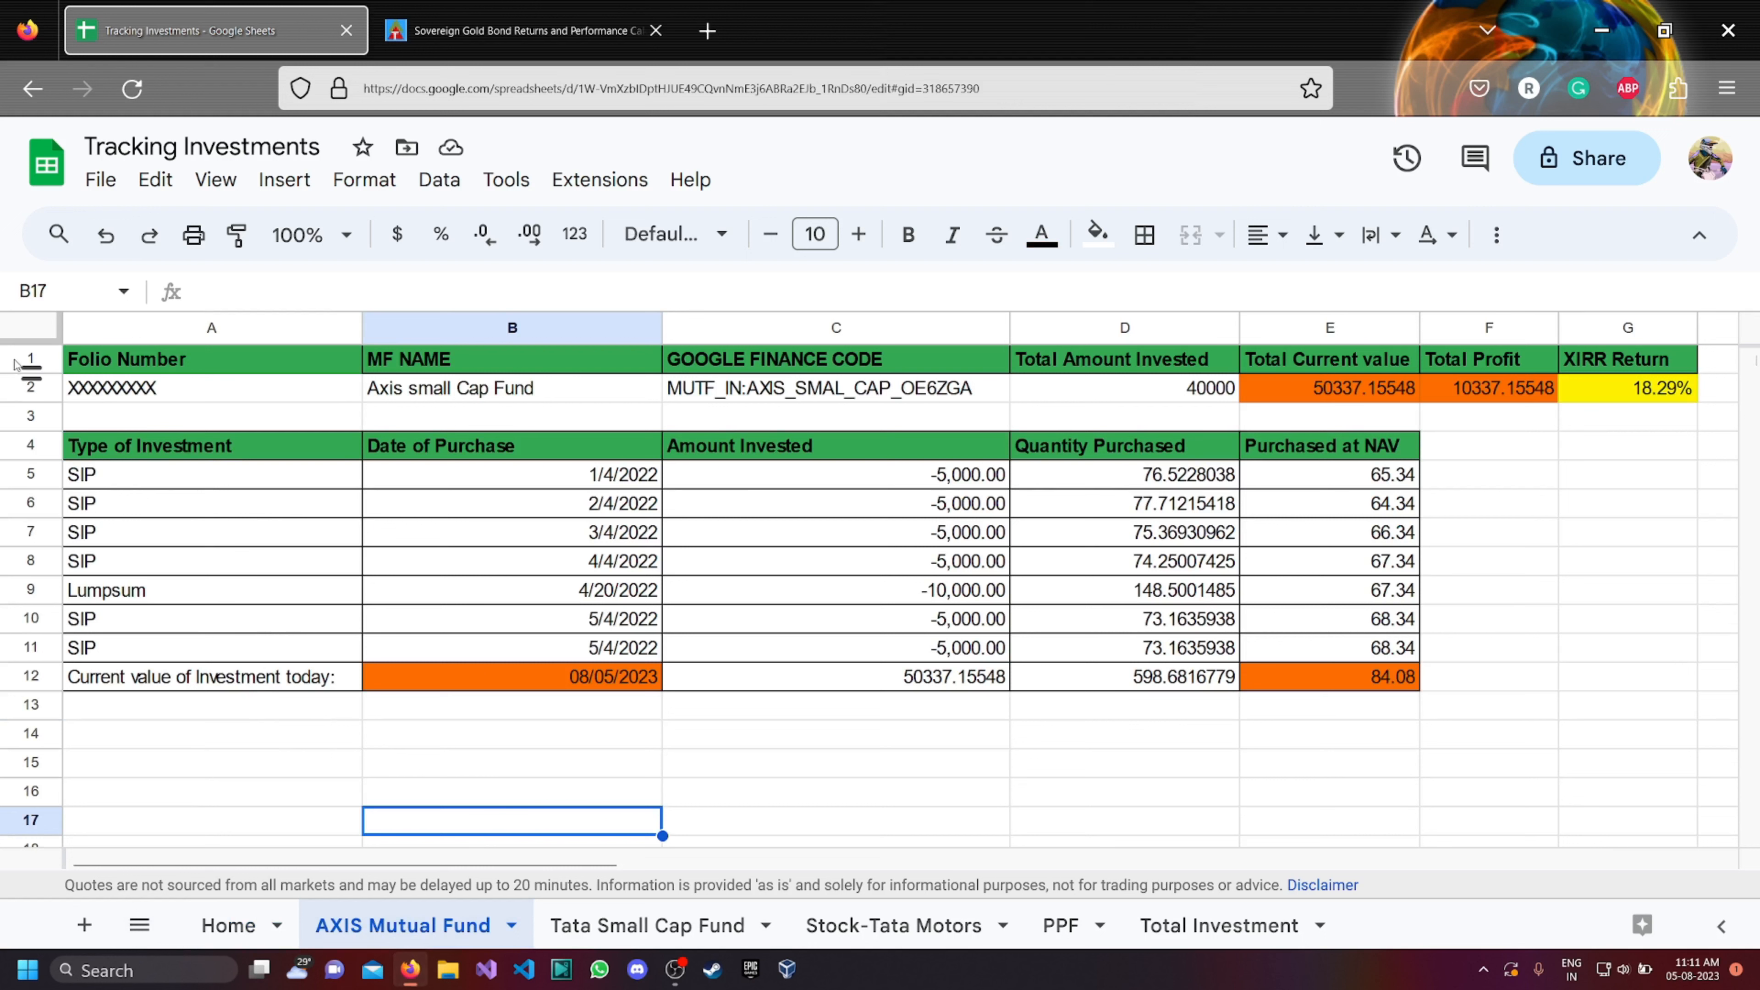
{"action": "left_click", "coordinate": [28, 330]}
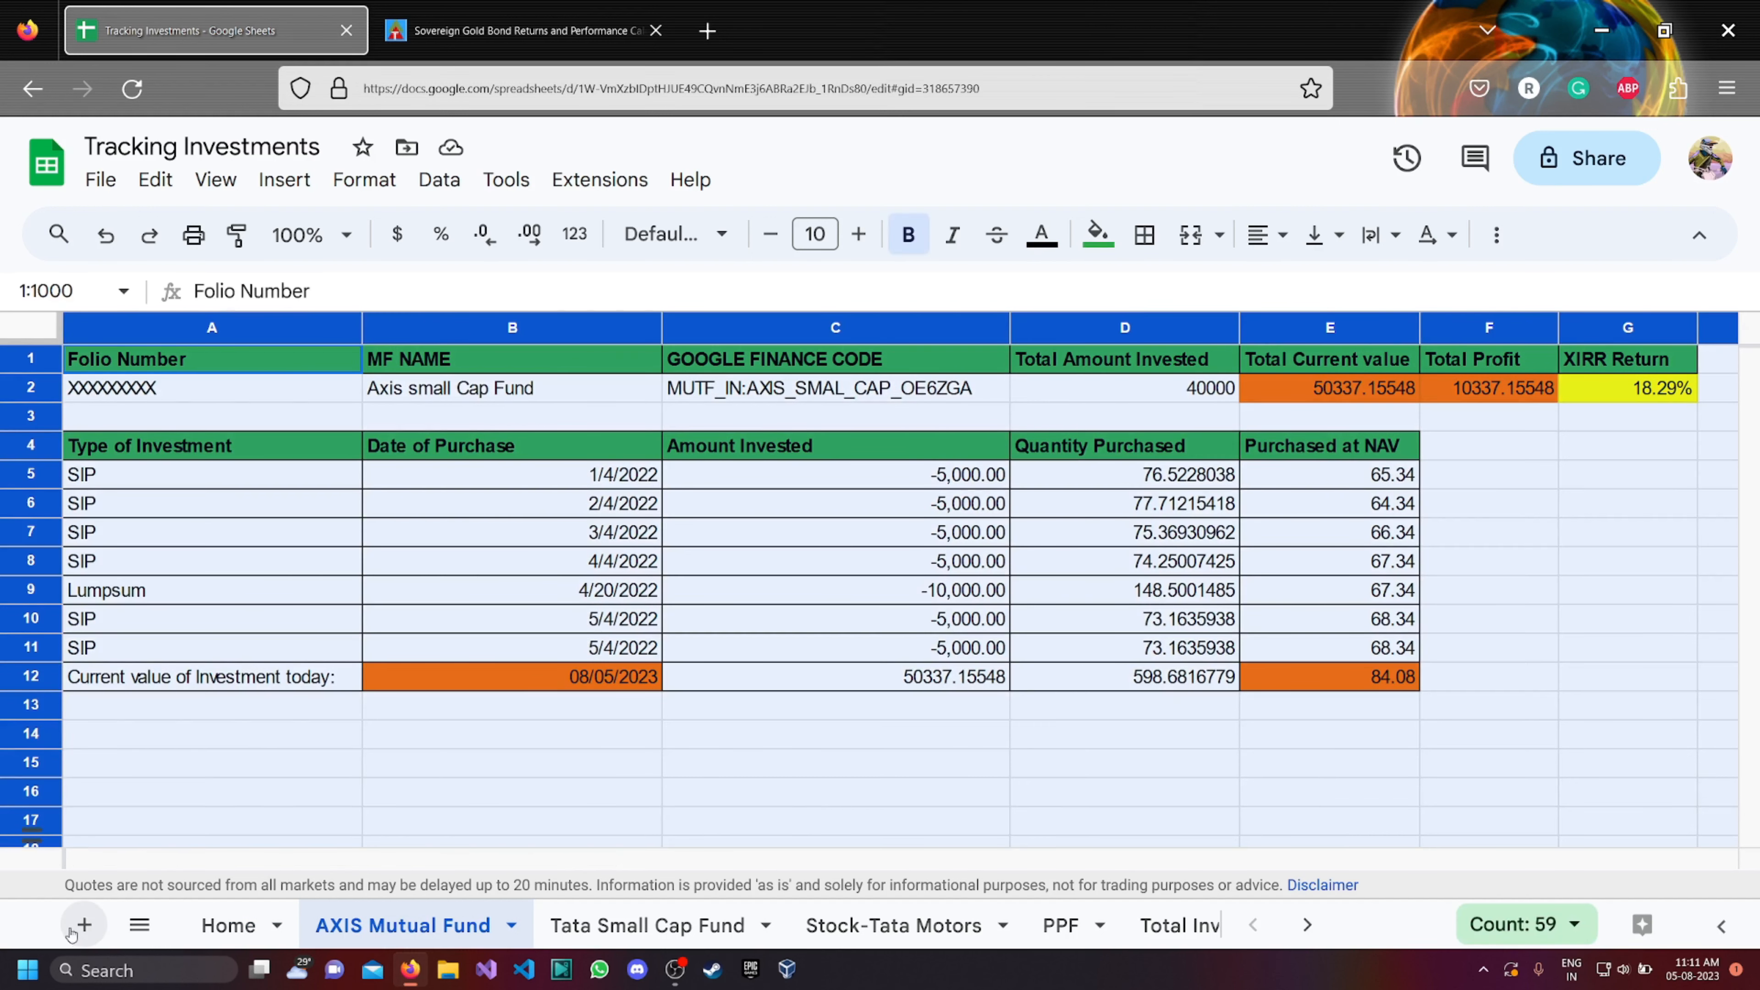
{"action": "left_click", "coordinate": [84, 926]}
{"action": "left_click", "coordinate": [39, 336]}
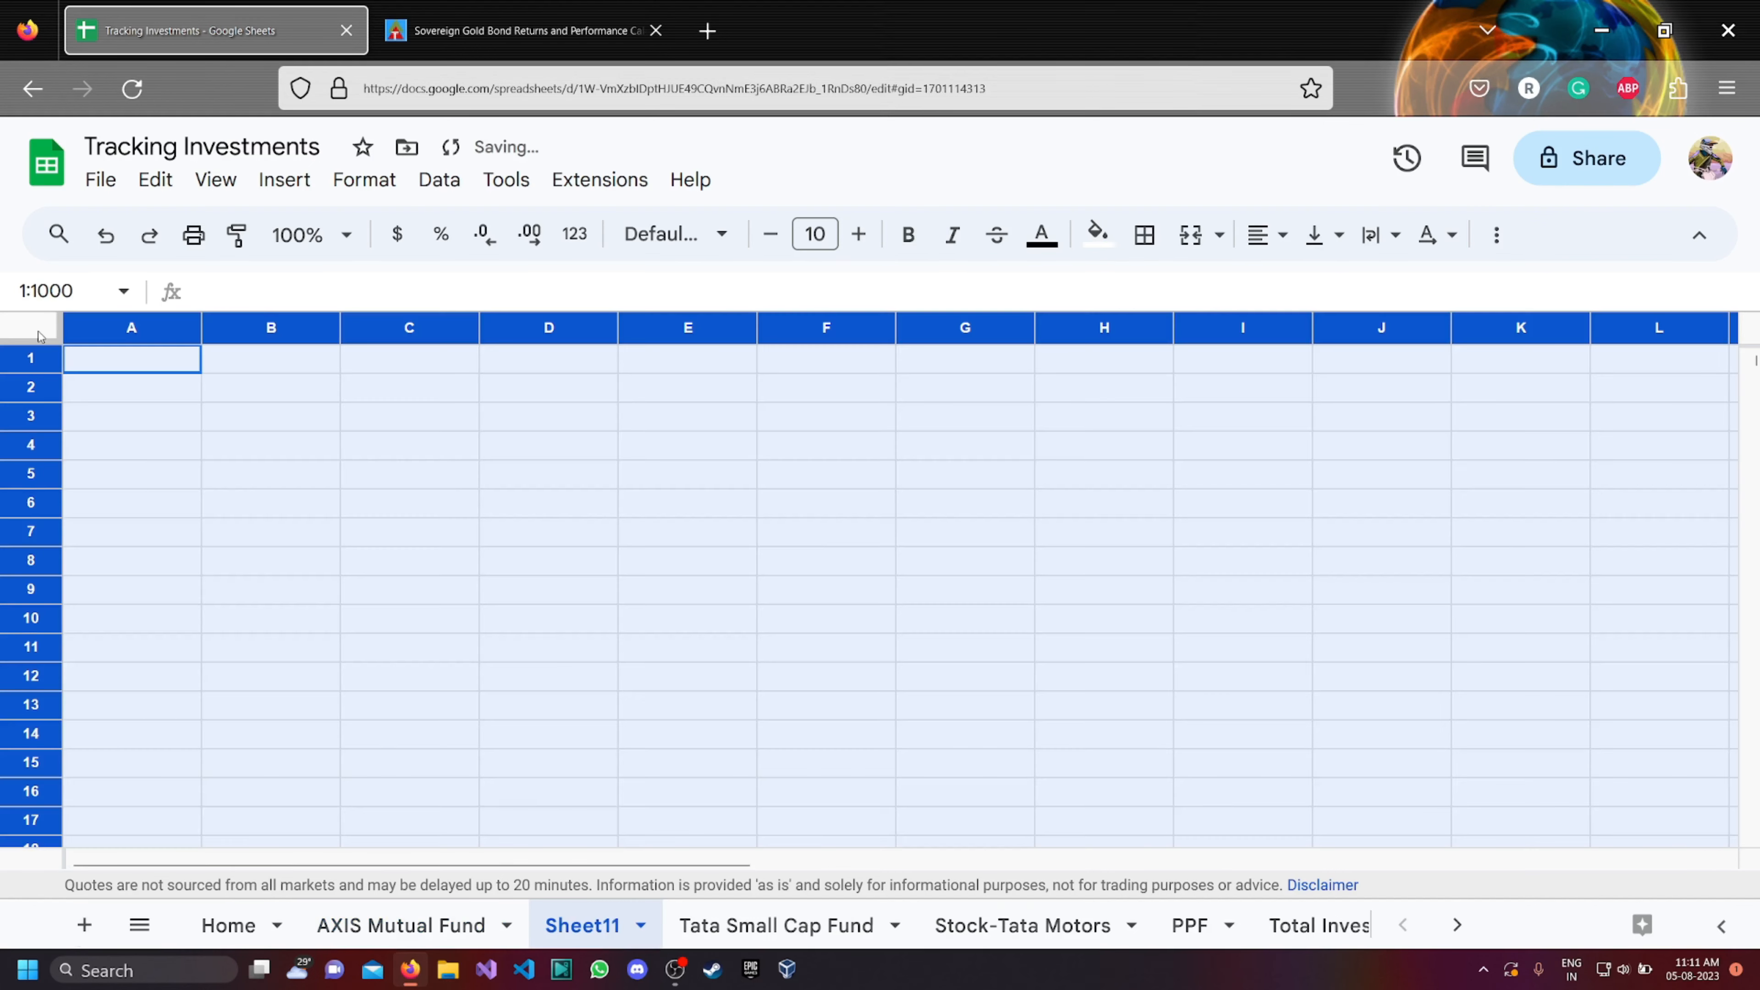
{"action": "key", "text": "ctrl+v"}
{"action": "left_click", "coordinate": [638, 760]}
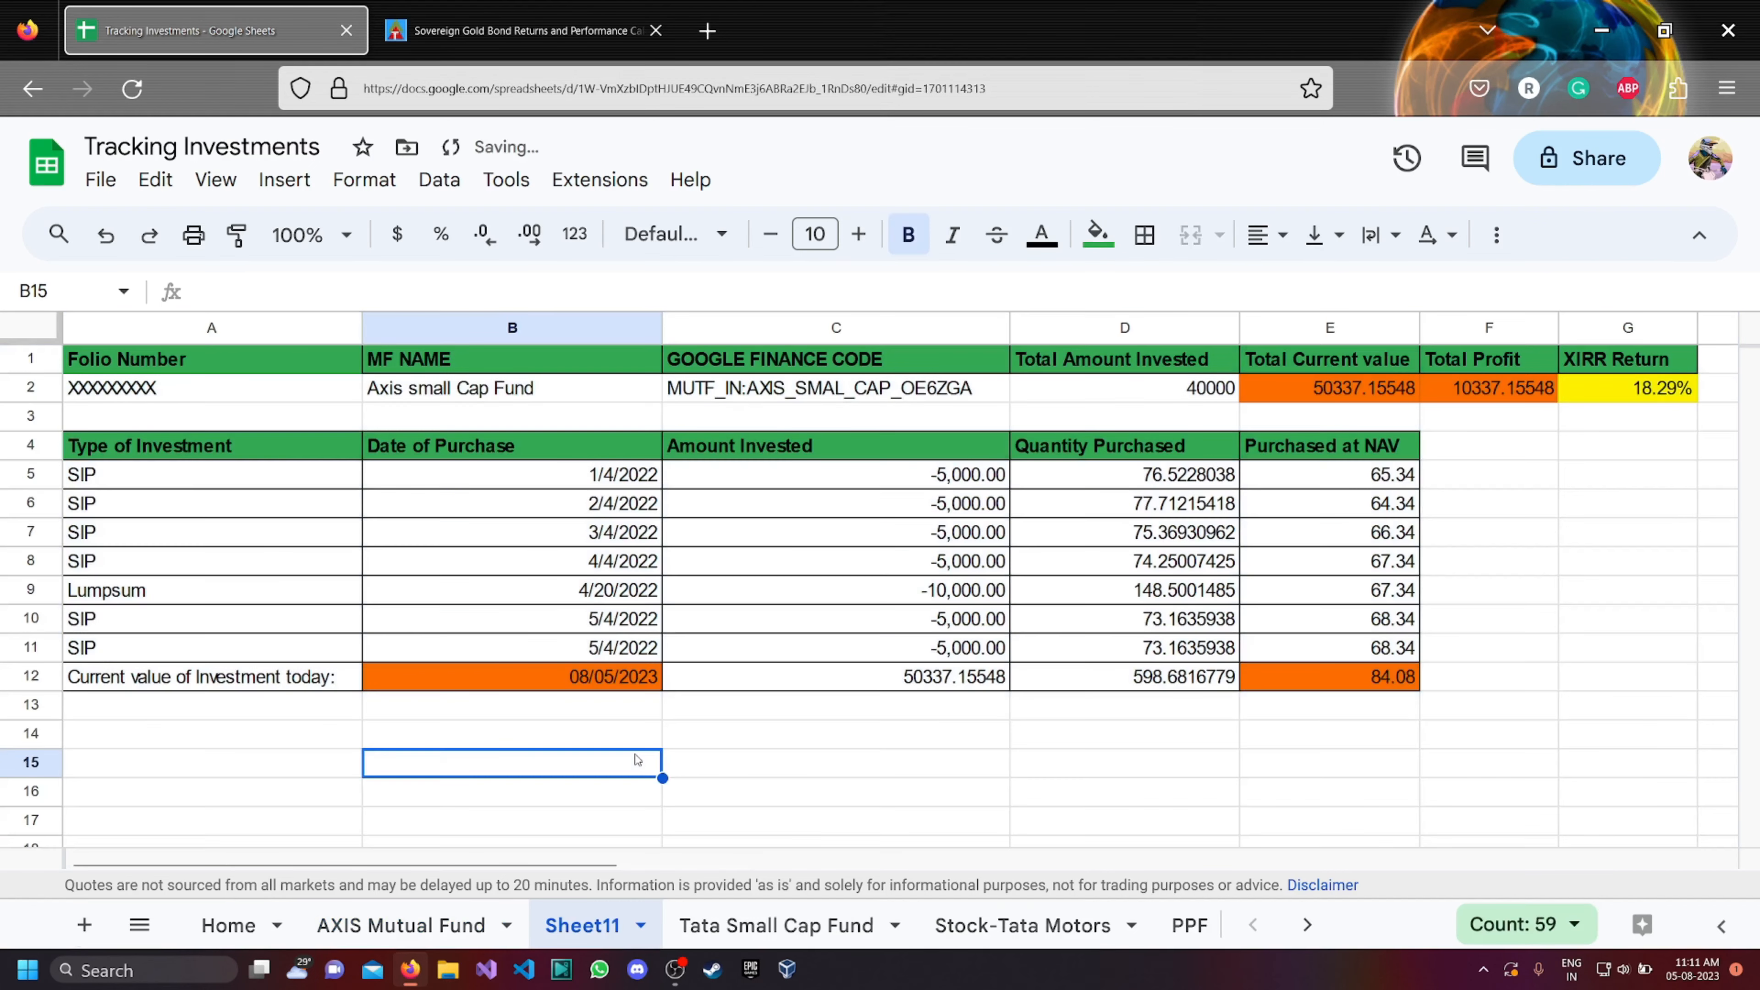
Delete rows 6 to 11 from the copied table, keeping a single purchase row above the current value row.
{"action": "left_click", "coordinate": [31, 503]}
{"action": "left_click_drag", "start_coordinate": [31, 503], "coordinate": [31, 631]}
{"action": "left_click_drag", "start_coordinate": [15, 508], "coordinate": [25, 645]}
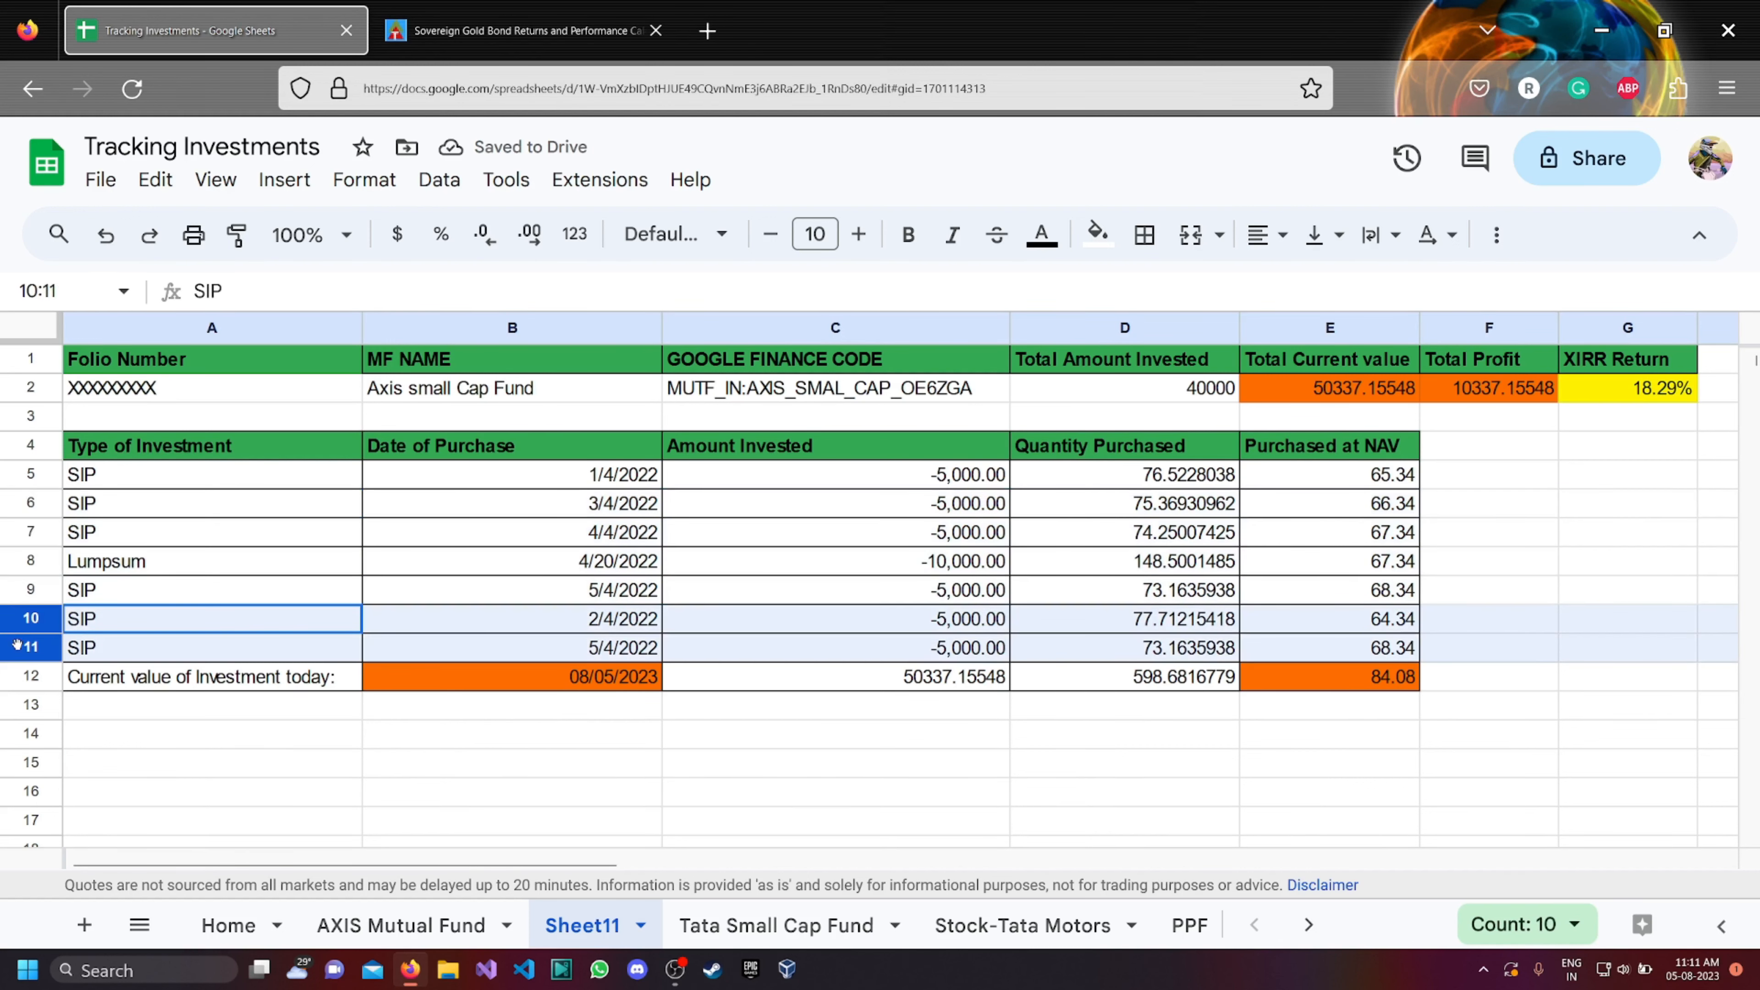
{"action": "left_click", "coordinate": [19, 509]}
{"action": "left_click_drag", "start_coordinate": [19, 508], "coordinate": [25, 647]}
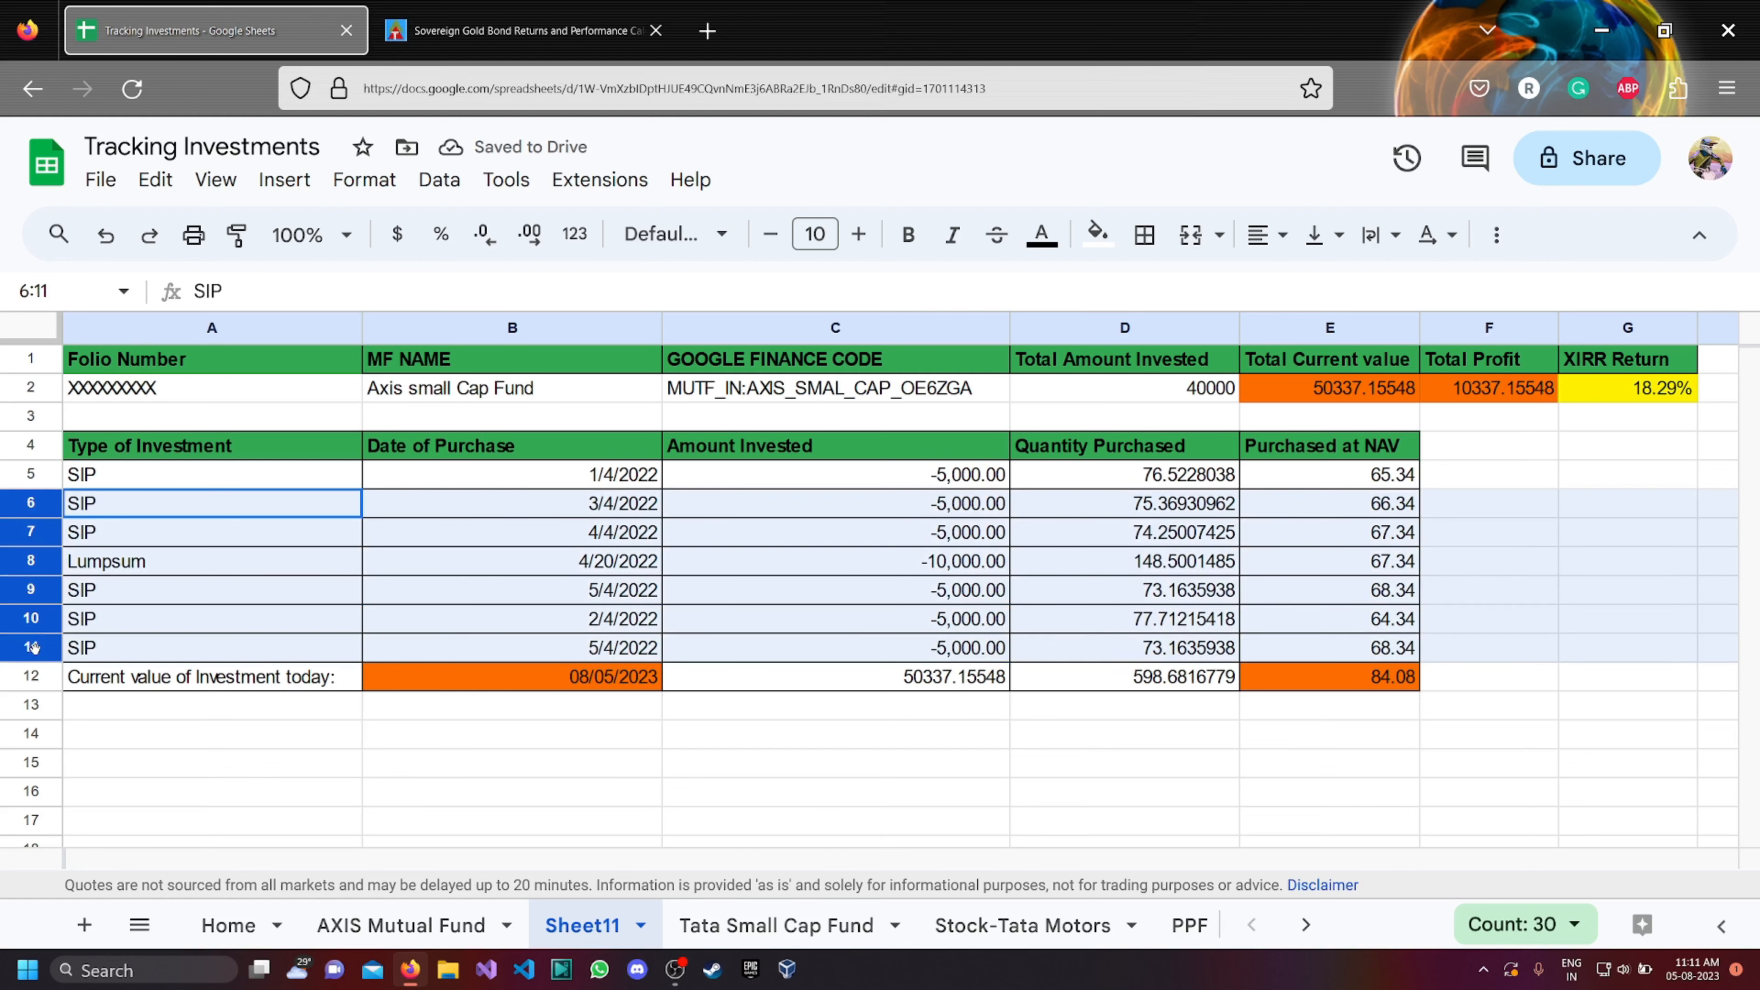
{"action": "right_click", "coordinate": [36, 511]}
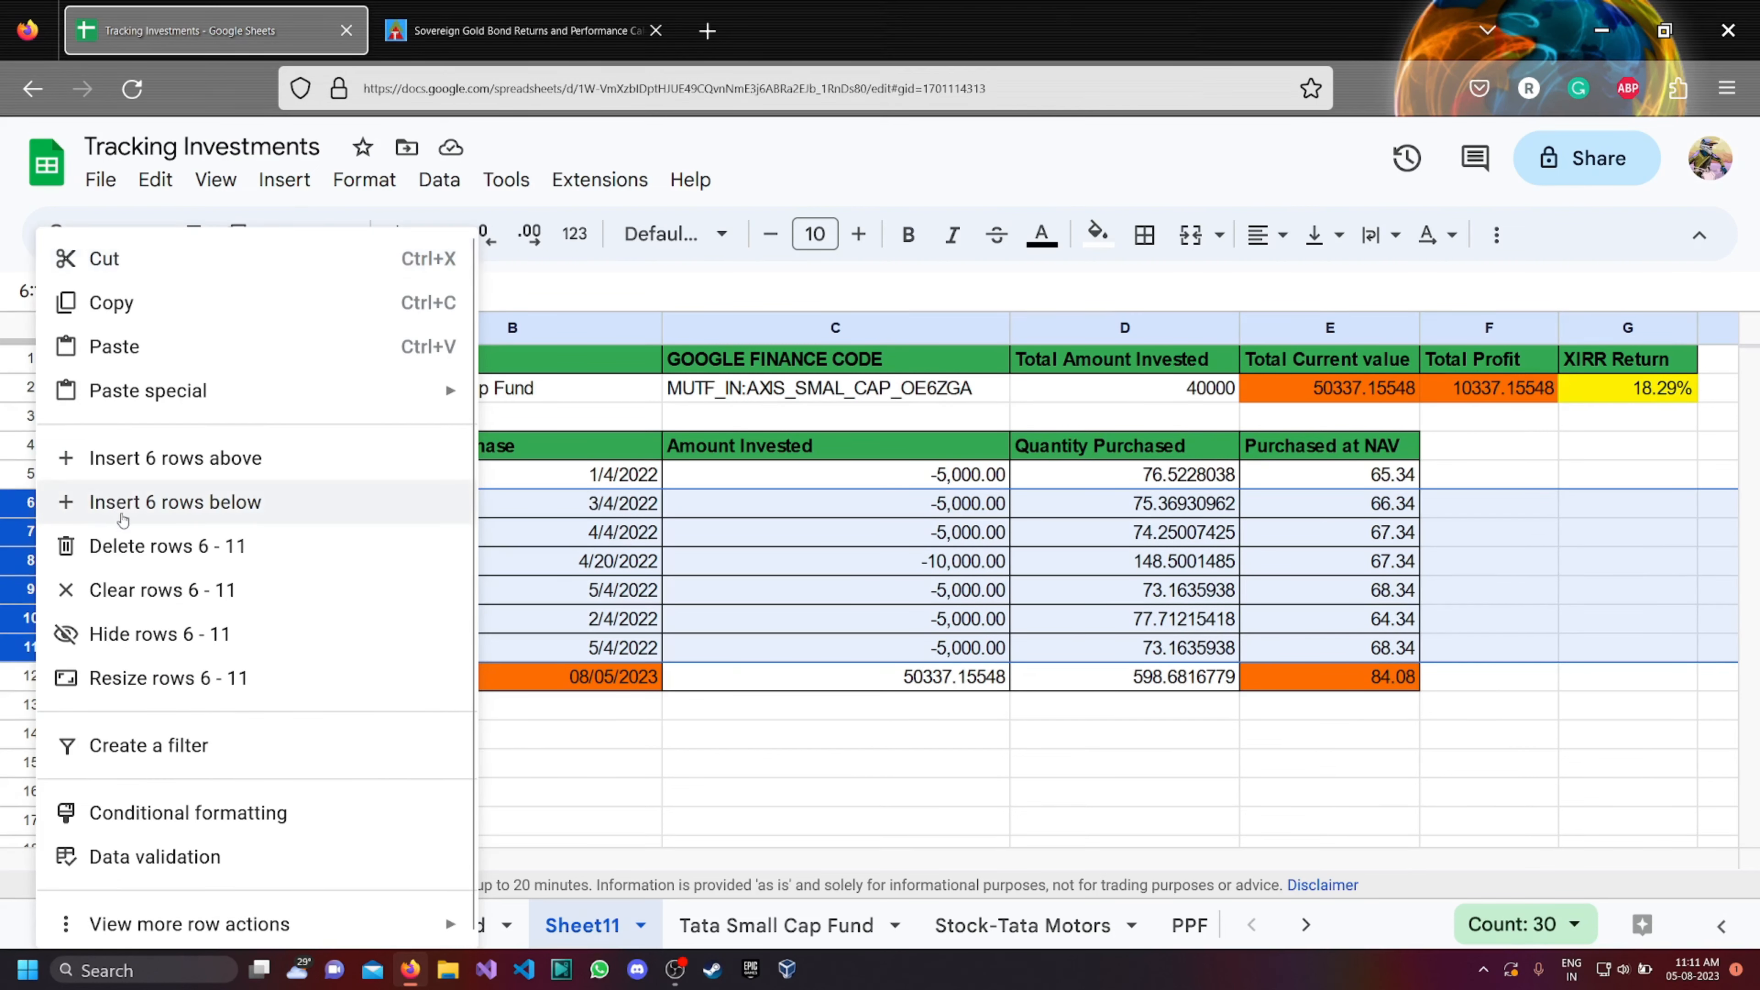
{"action": "left_click", "coordinate": [159, 548]}
{"action": "left_click", "coordinate": [601, 715]}
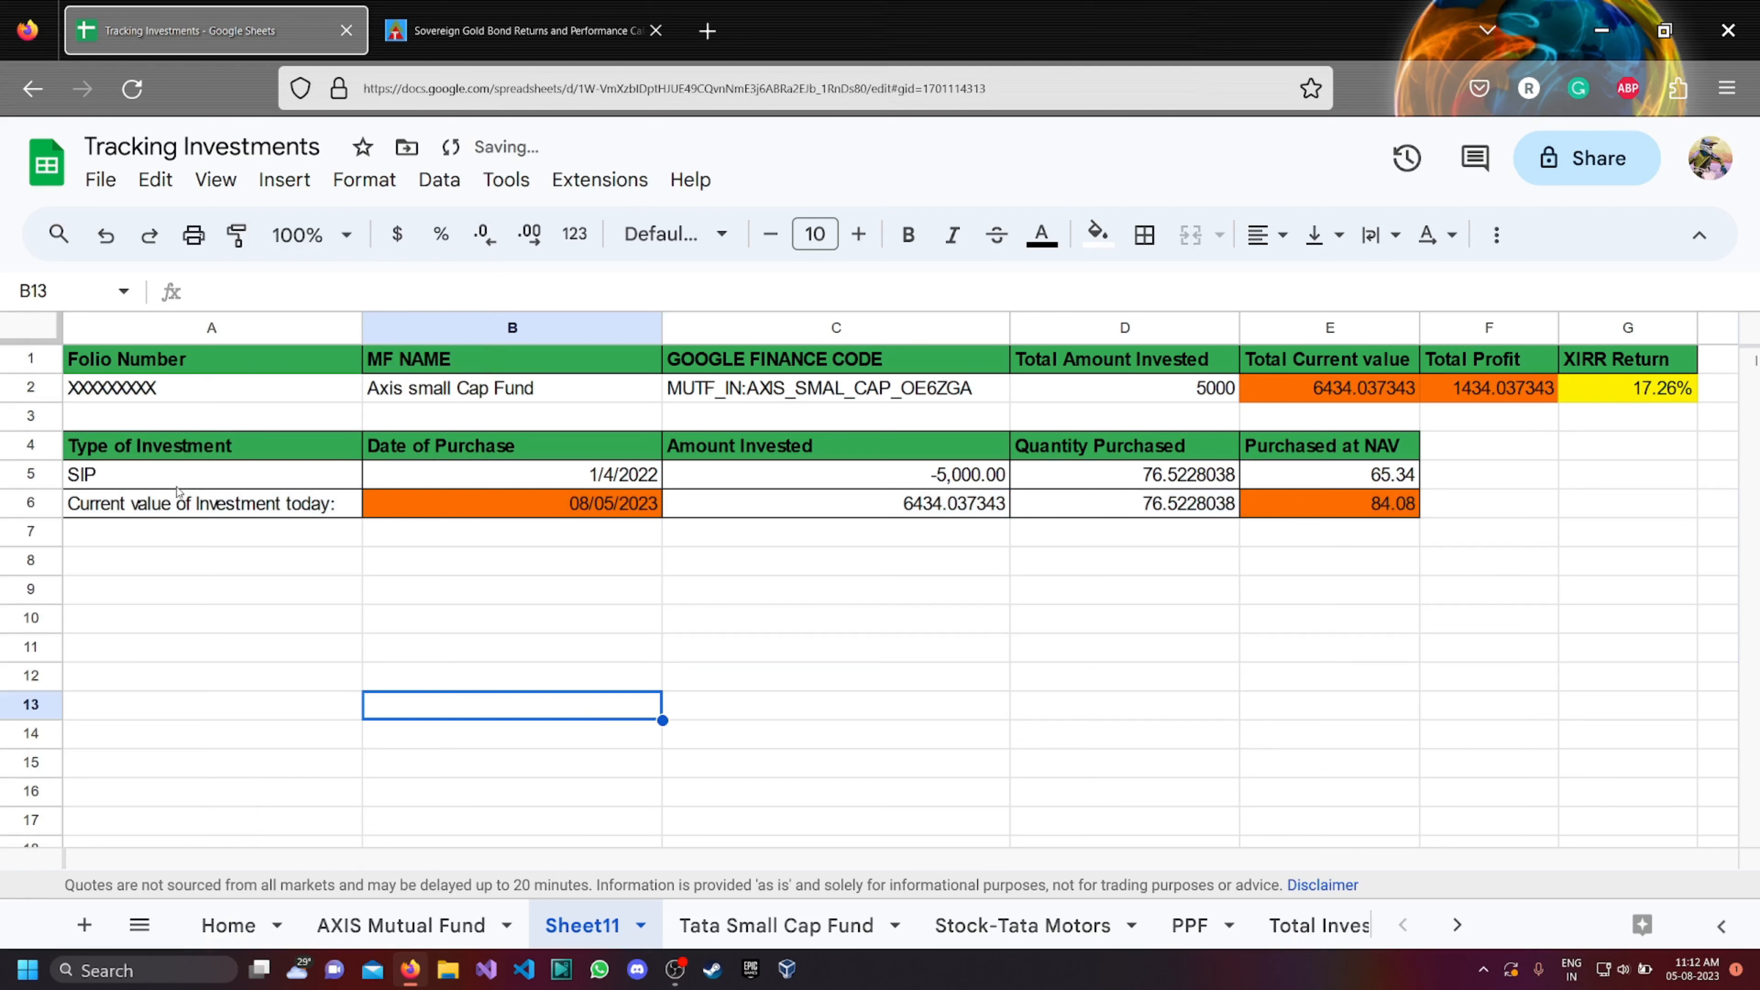
Shorten the header in cell B1 to NAME.
{"action": "left_click", "coordinate": [96, 397]}
{"action": "left_click", "coordinate": [407, 362]}
{"action": "double_click", "coordinate": [409, 361]}
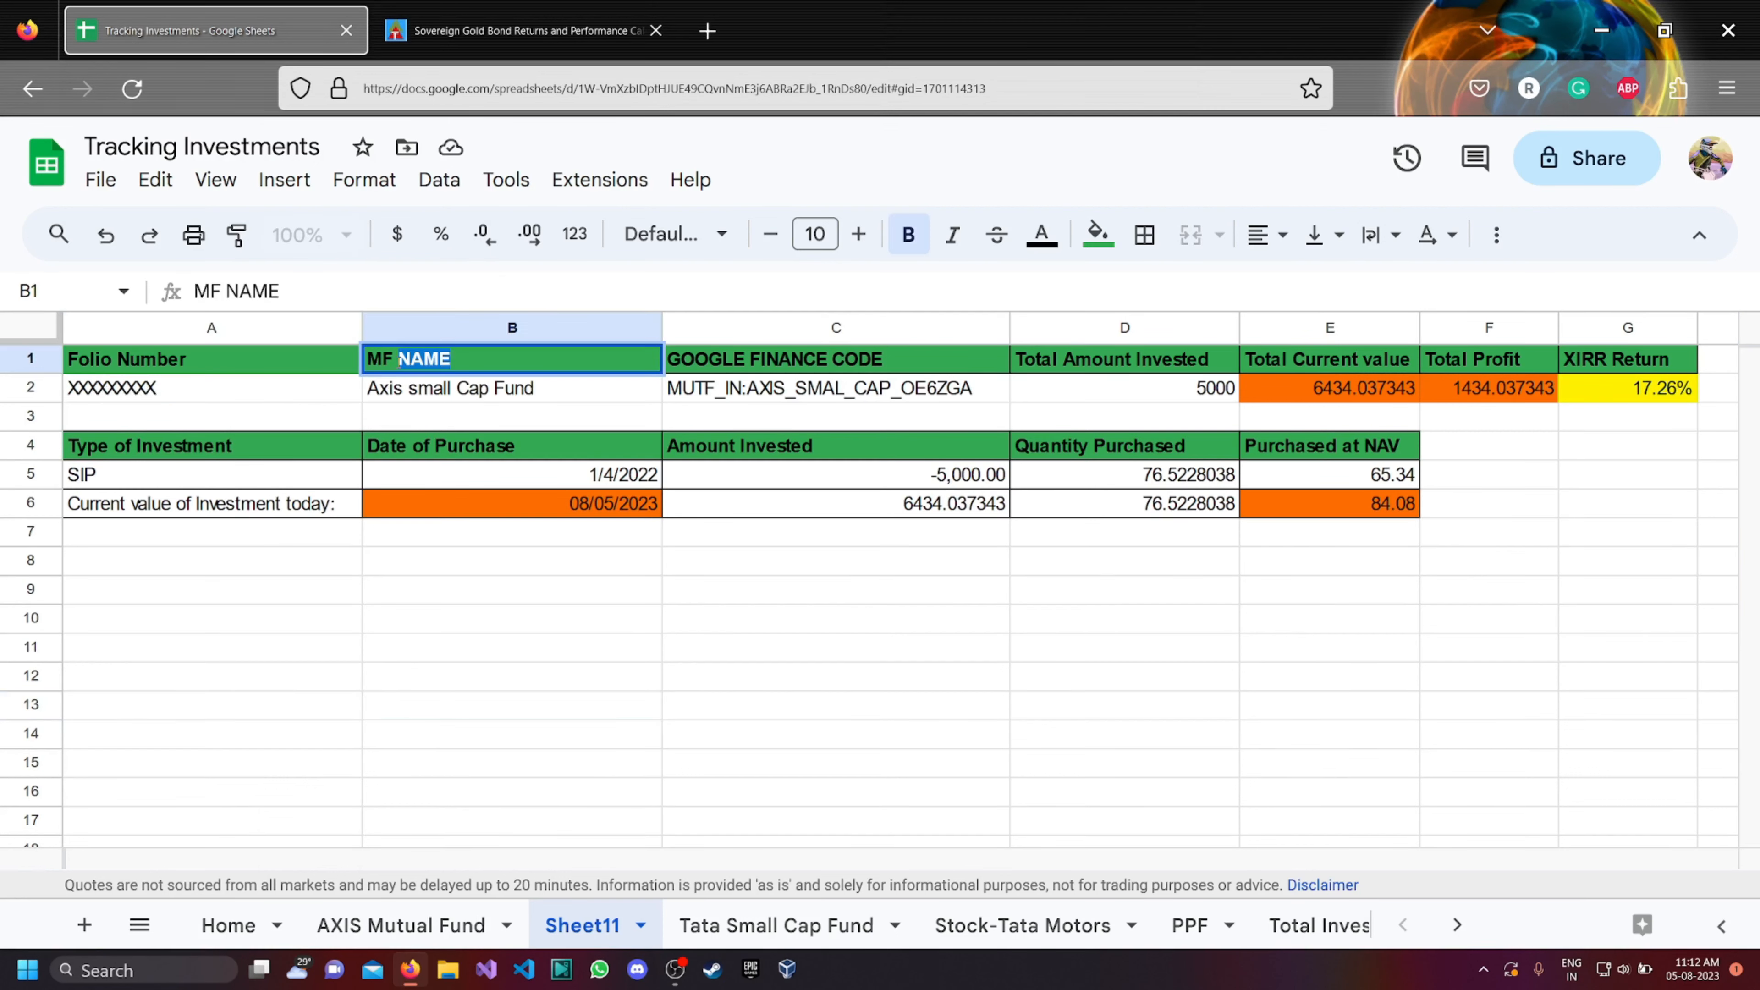
{"action": "left_click", "coordinate": [400, 359]}
{"action": "key", "text": "BackSpace"}
{"action": "key", "text": "BackSpace"}
{"action": "key", "text": "BackSpace"}
{"action": "key", "text": "Return"}
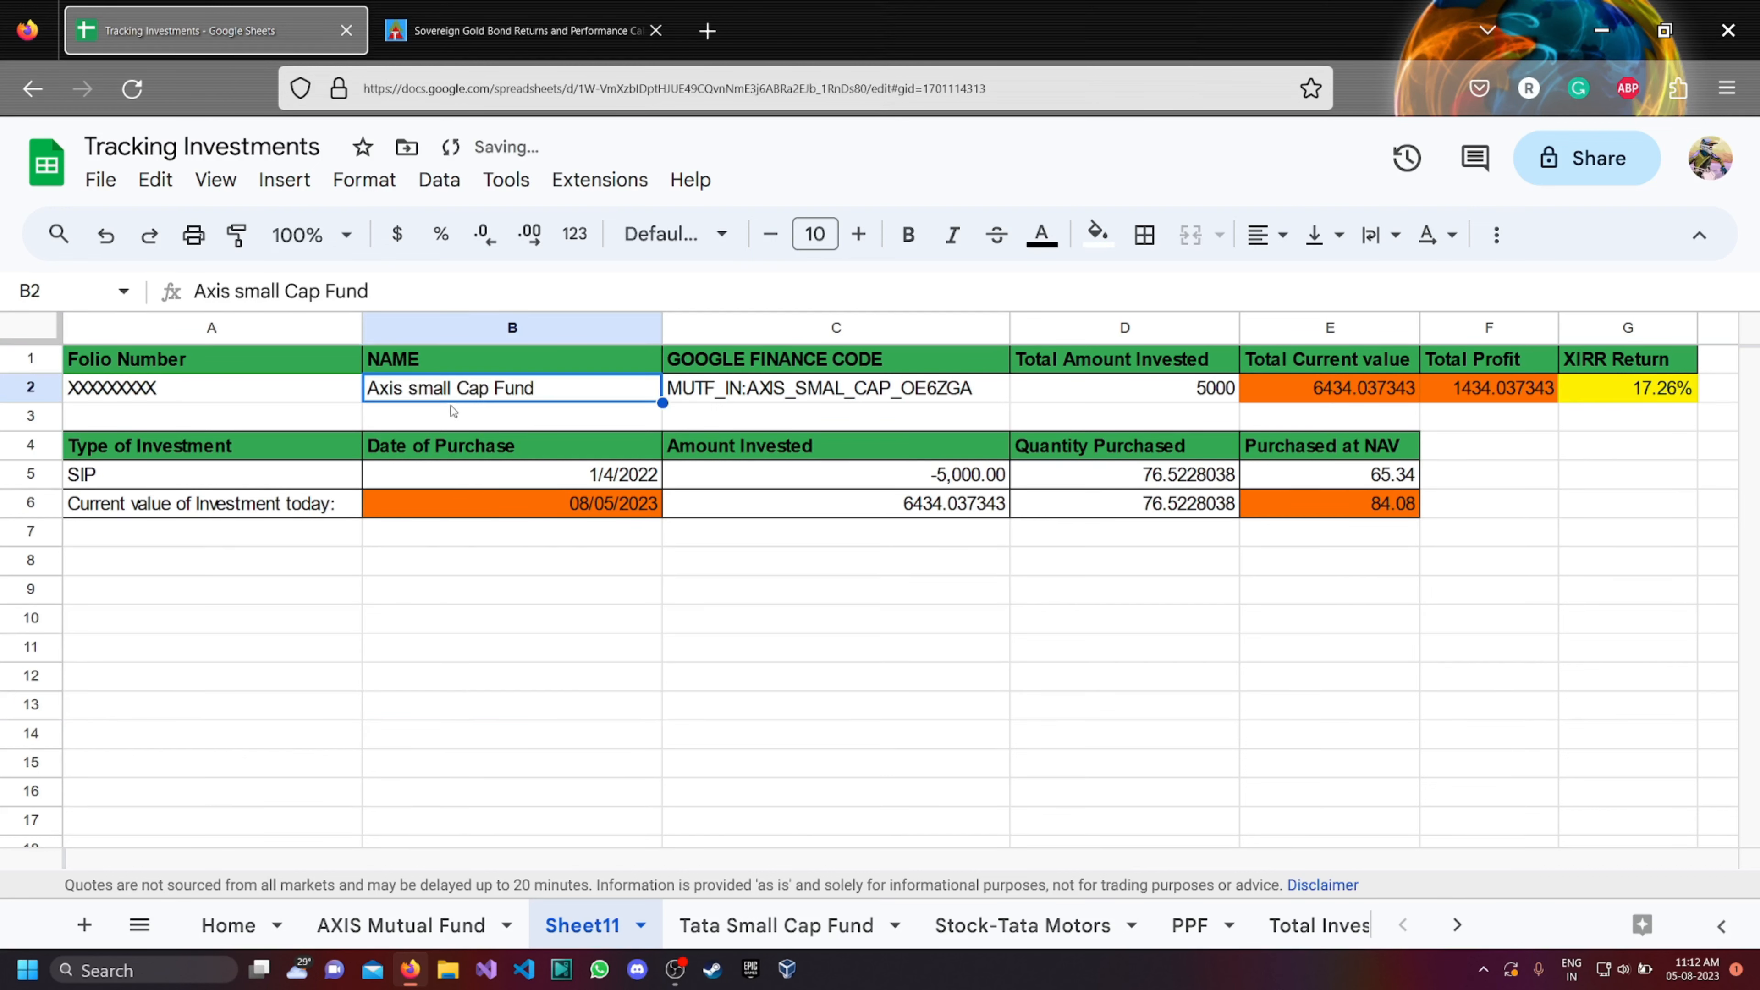
Try to copy the NSE code SGBDE30III from the gold bond table on the topsharebrokers page.
{"action": "left_click", "coordinate": [520, 31]}
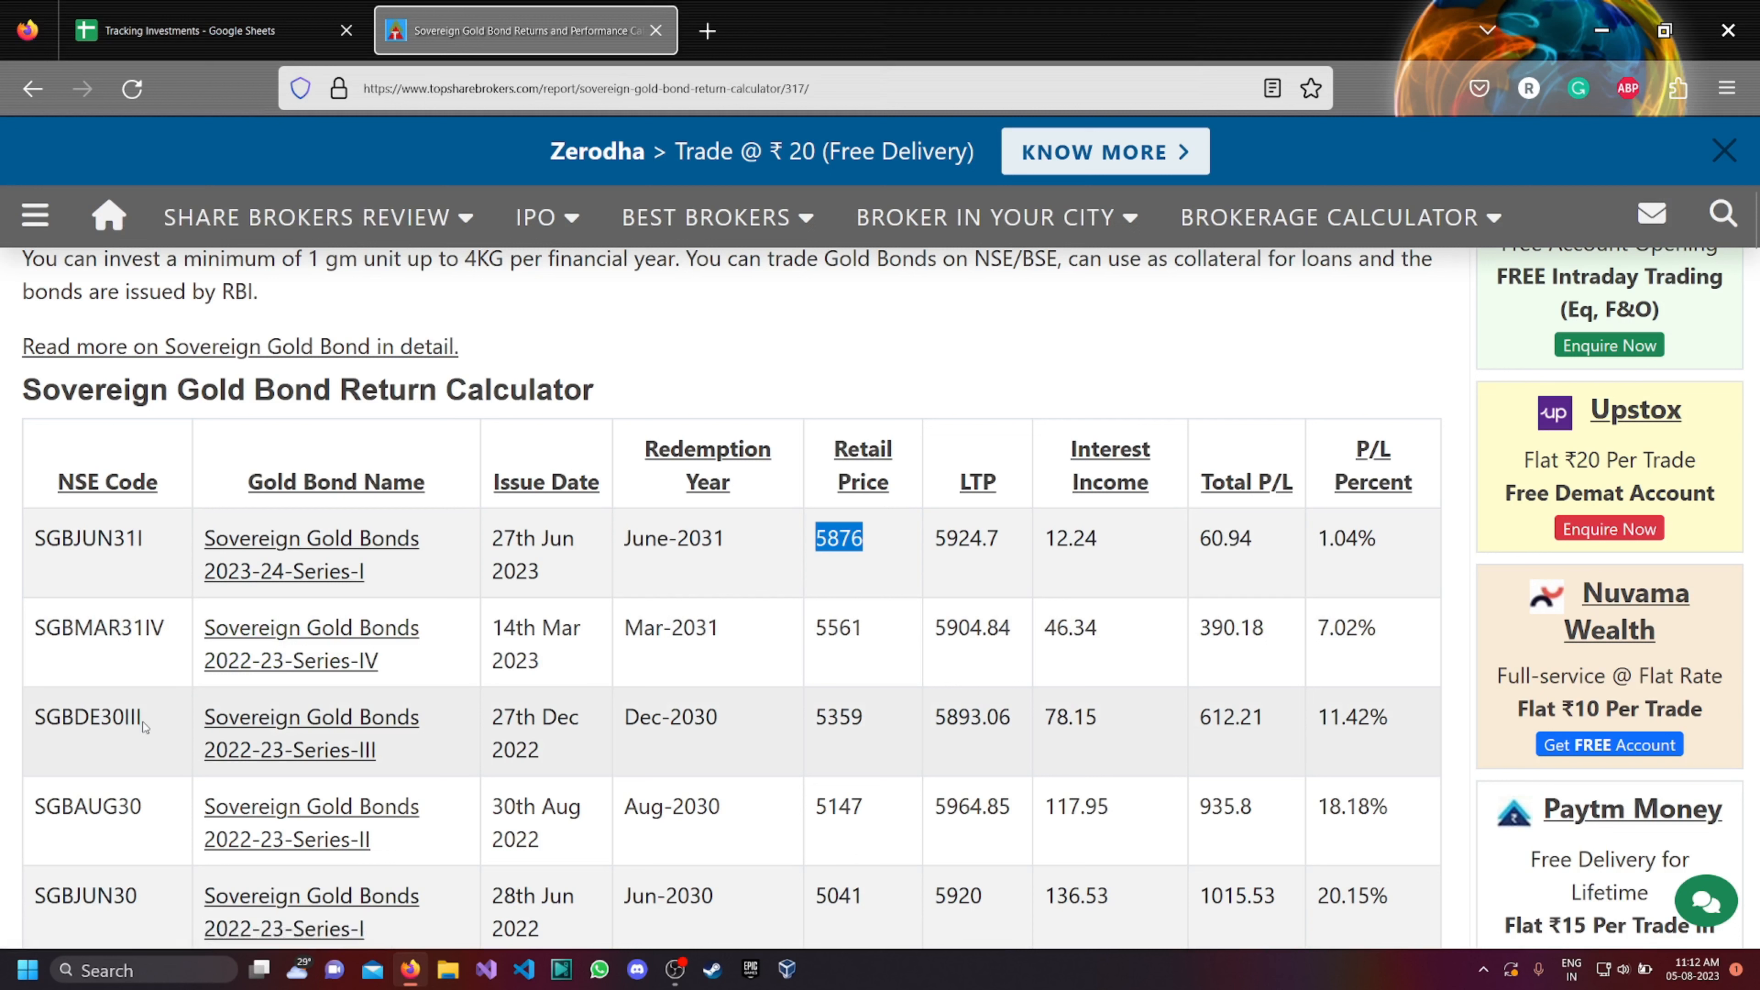
{"action": "left_click_drag", "start_coordinate": [143, 726], "coordinate": [36, 718]}
{"action": "left_click", "coordinate": [38, 718]}
{"action": "left_click", "coordinate": [156, 724]}
{"action": "left_click", "coordinate": [38, 717]}
{"action": "left_click", "coordinate": [188, 31]}
Clear the mutual fund name from cell B2 under NAME.
{"action": "double_click", "coordinate": [546, 390]}
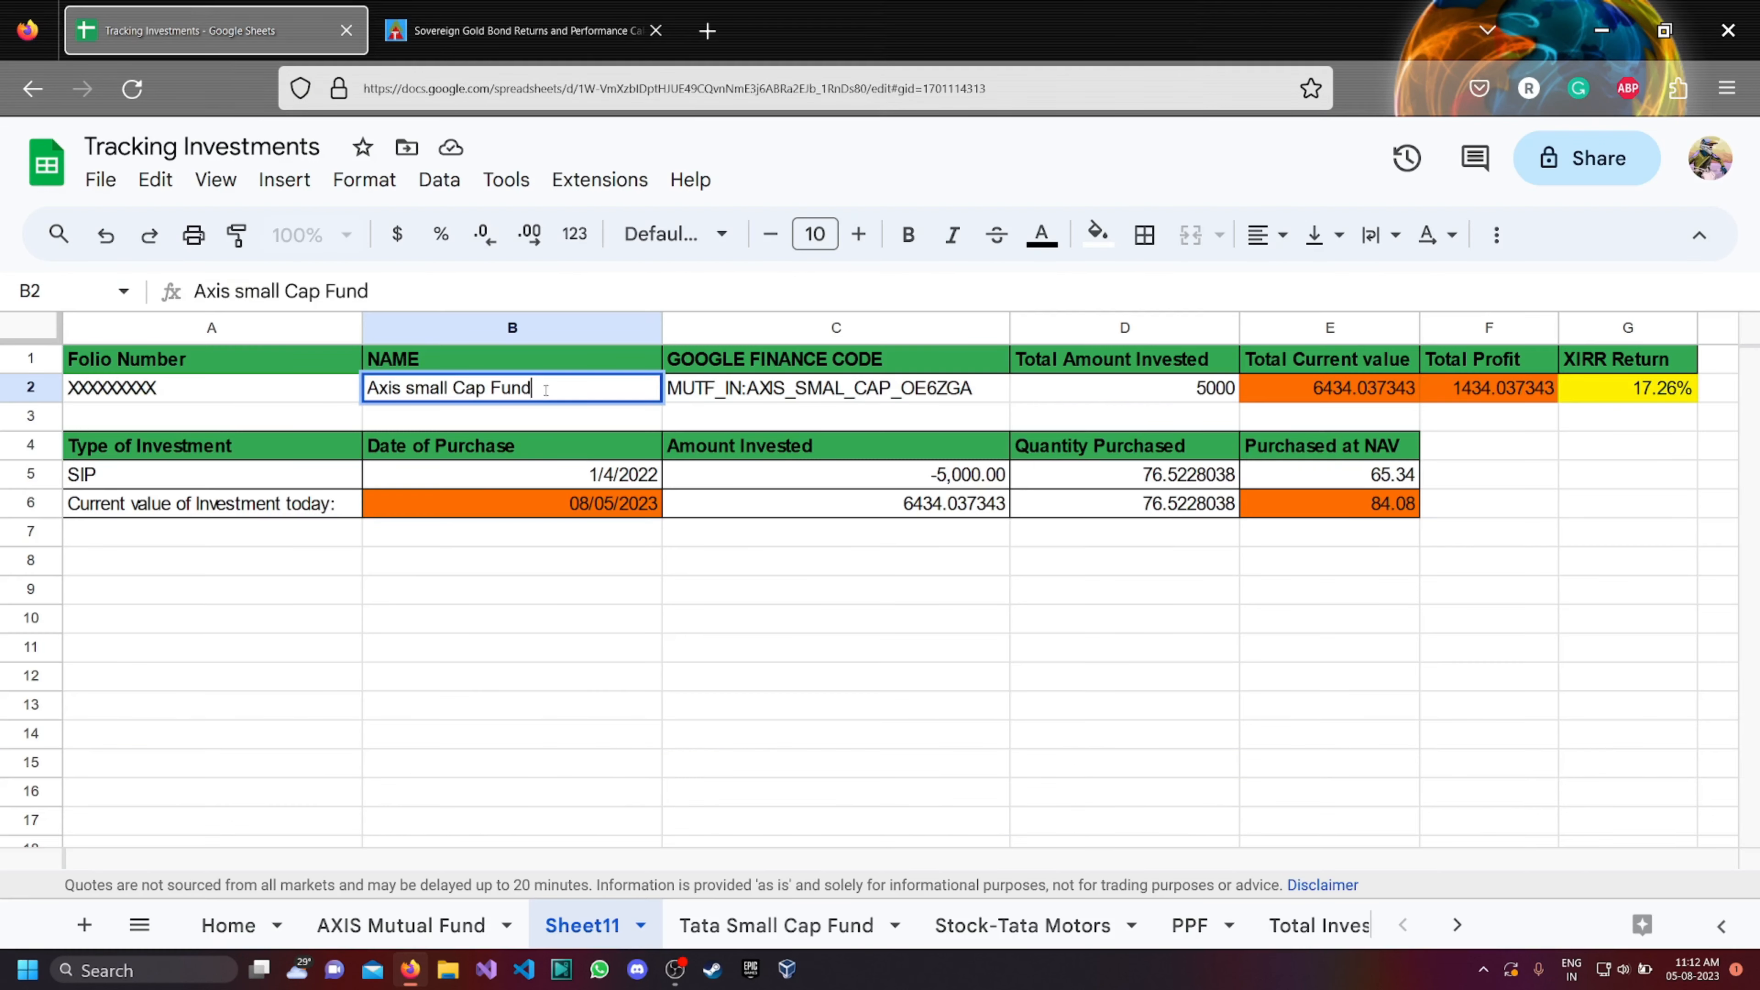
{"action": "left_click_drag", "start_coordinate": [387, 389], "coordinate": [415, 388]}
{"action": "left_click_drag", "start_coordinate": [412, 388], "coordinate": [475, 388]}
{"action": "double_click", "coordinate": [541, 389]}
{"action": "key", "text": "BackSpace"}
{"action": "key", "text": "BackSpace"}
{"action": "key", "text": "BackSpace"}
{"action": "key", "text": "BackSpace"}
{"action": "key", "text": "BackSpace"}
{"action": "key", "text": "BackSpace"}
{"action": "key", "text": "BackSpace"}
{"action": "key", "text": "BackSpace"}
{"action": "key", "text": "BackSpace"}
{"action": "key", "text": "BackSpace"}
{"action": "key", "text": "BackSpace"}
{"action": "key", "text": "BackSpace"}
{"action": "key", "text": "BackSpace"}
{"action": "key", "text": "BackSpace"}
{"action": "key", "text": "BackSpace"}
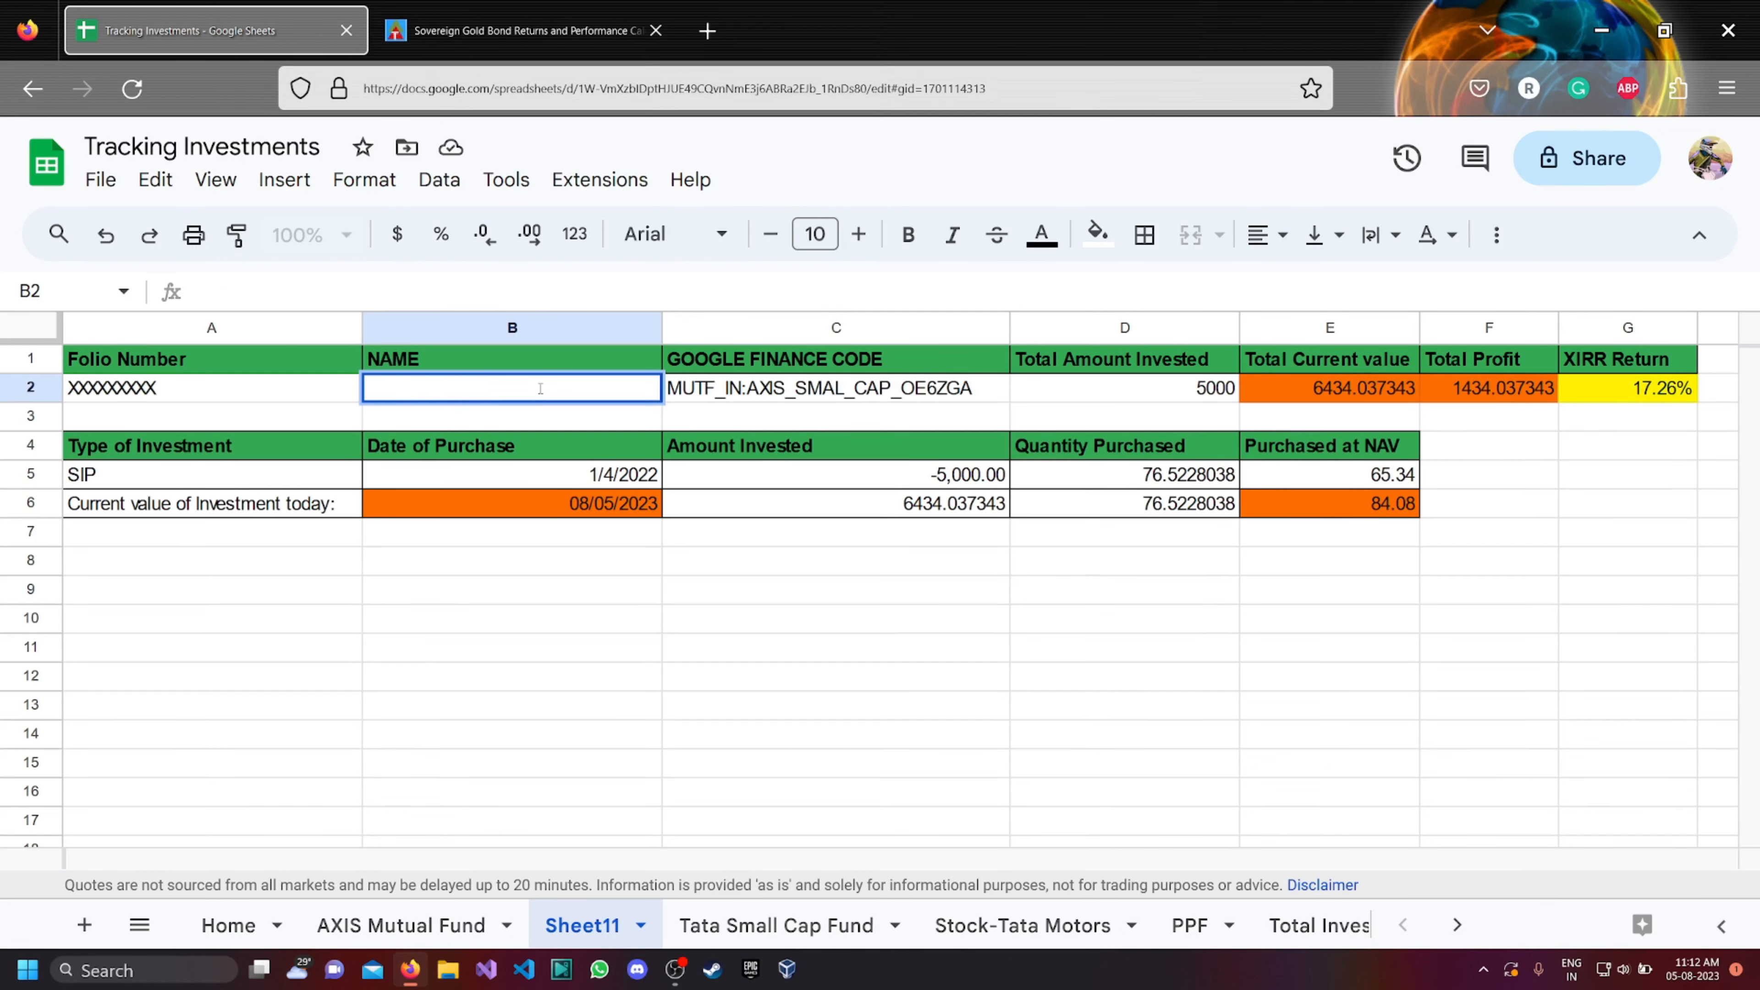
{"action": "type", "text": "Folio Number\tMF NAME\tGOOGLE FINANCE CODE\tTotal Amount Invested\tTotal Current value\tTotal Profit\tXIRR Return XXXXXXXXX\tAxis small Cap Fund\tMUTF_IN:AXIS_SMAL_CAP_OE6ZGA\t40000\t50337.15548\t10337.15548\t18.29%  Type of Investment\tDate of Purchase\tAmount Invested\tQuantity Purchased\tPurchased at NAV SIP\t1/4/2022\t-5,000.00\t76.5228038\t65.34 SIP\t2/4/2022\t-5,000.00\t77.71215418\t64.34 SIP\t3/4/2022\t-5,000.00\t75.36930962\t66.34 SIP\t4/4/2022\t-5,000.00\t74.25007425\t67.34 Lumpsum\t4/20/2022\t-10,000.00\t148.5001485\t67.34 SIP\t5/4/2022\t-5,000.00\t73.1635938\t68.34 SIP\t5/4/2022\t-5,000.00\t73.1635938\t68.34 Current value of Investment today:\t08/05/2023\t50337.15548\t598.6816779\t84.08"}
{"action": "key", "text": "ctrl+z"}
Copy the NSE code SGBDE30III from the gold bond web table and paste it into cell B2.
{"action": "left_click", "coordinate": [513, 31]}
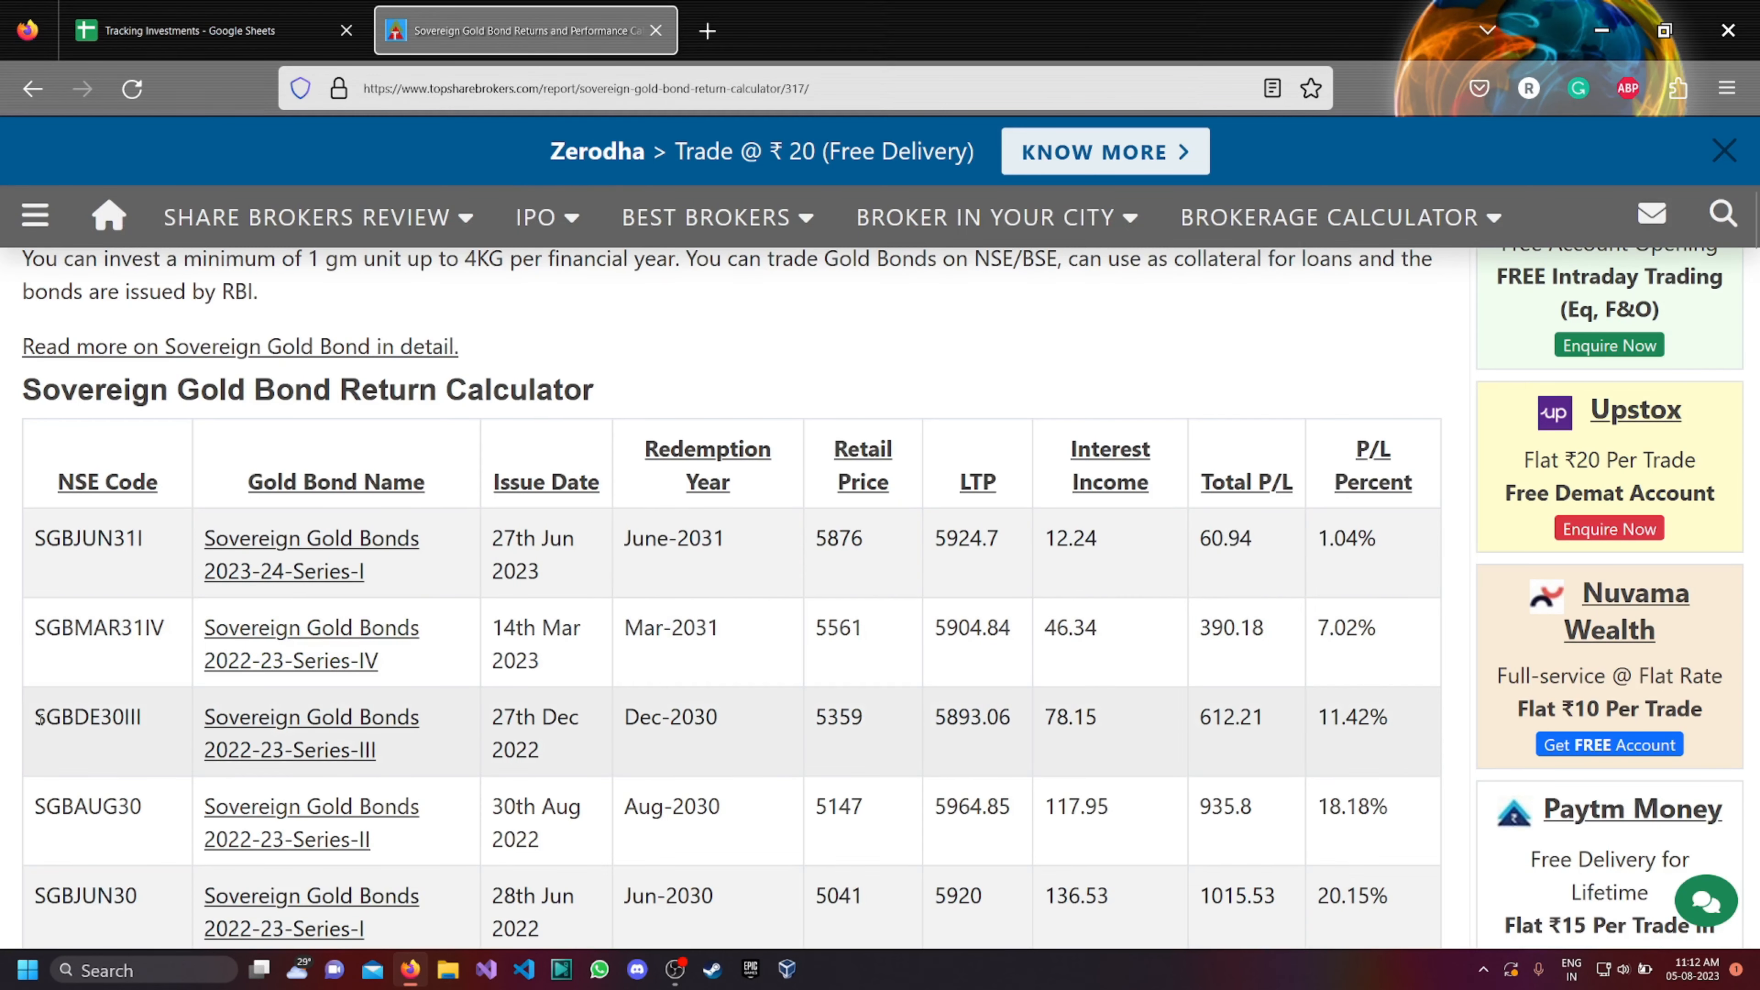
{"action": "left_click_drag", "start_coordinate": [40, 718], "coordinate": [141, 718]}
{"action": "key", "text": "ctrl+c"}
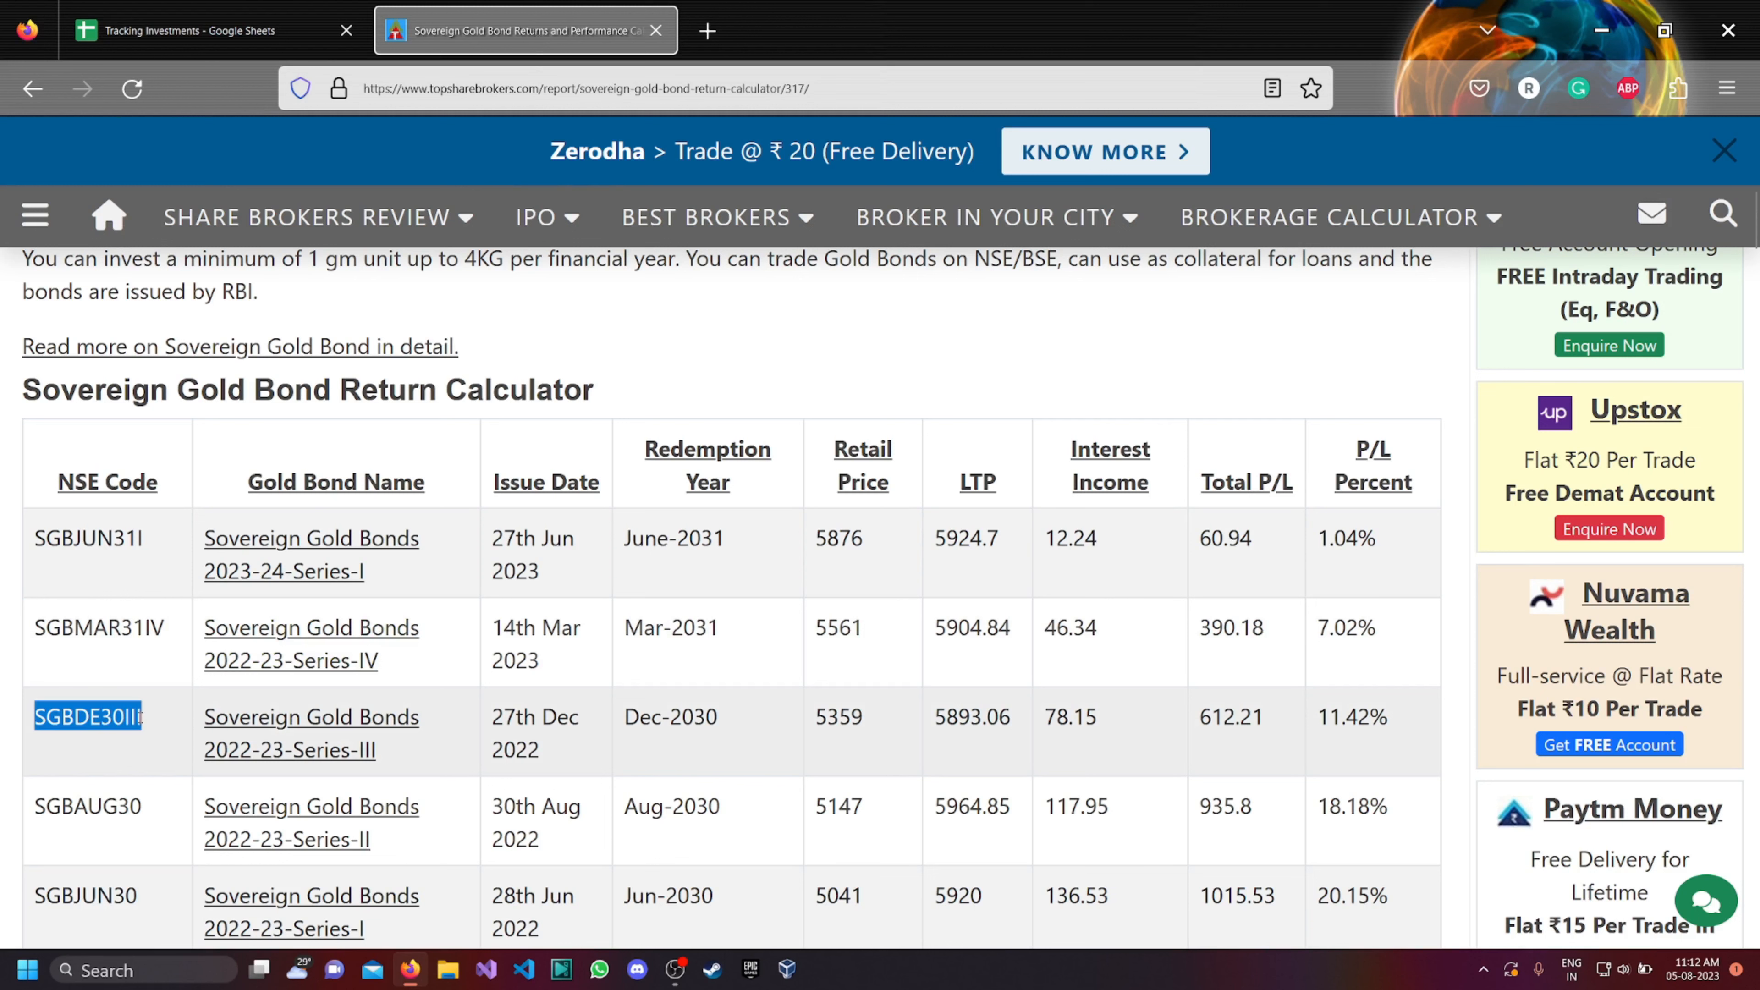
{"action": "left_click", "coordinate": [161, 28]}
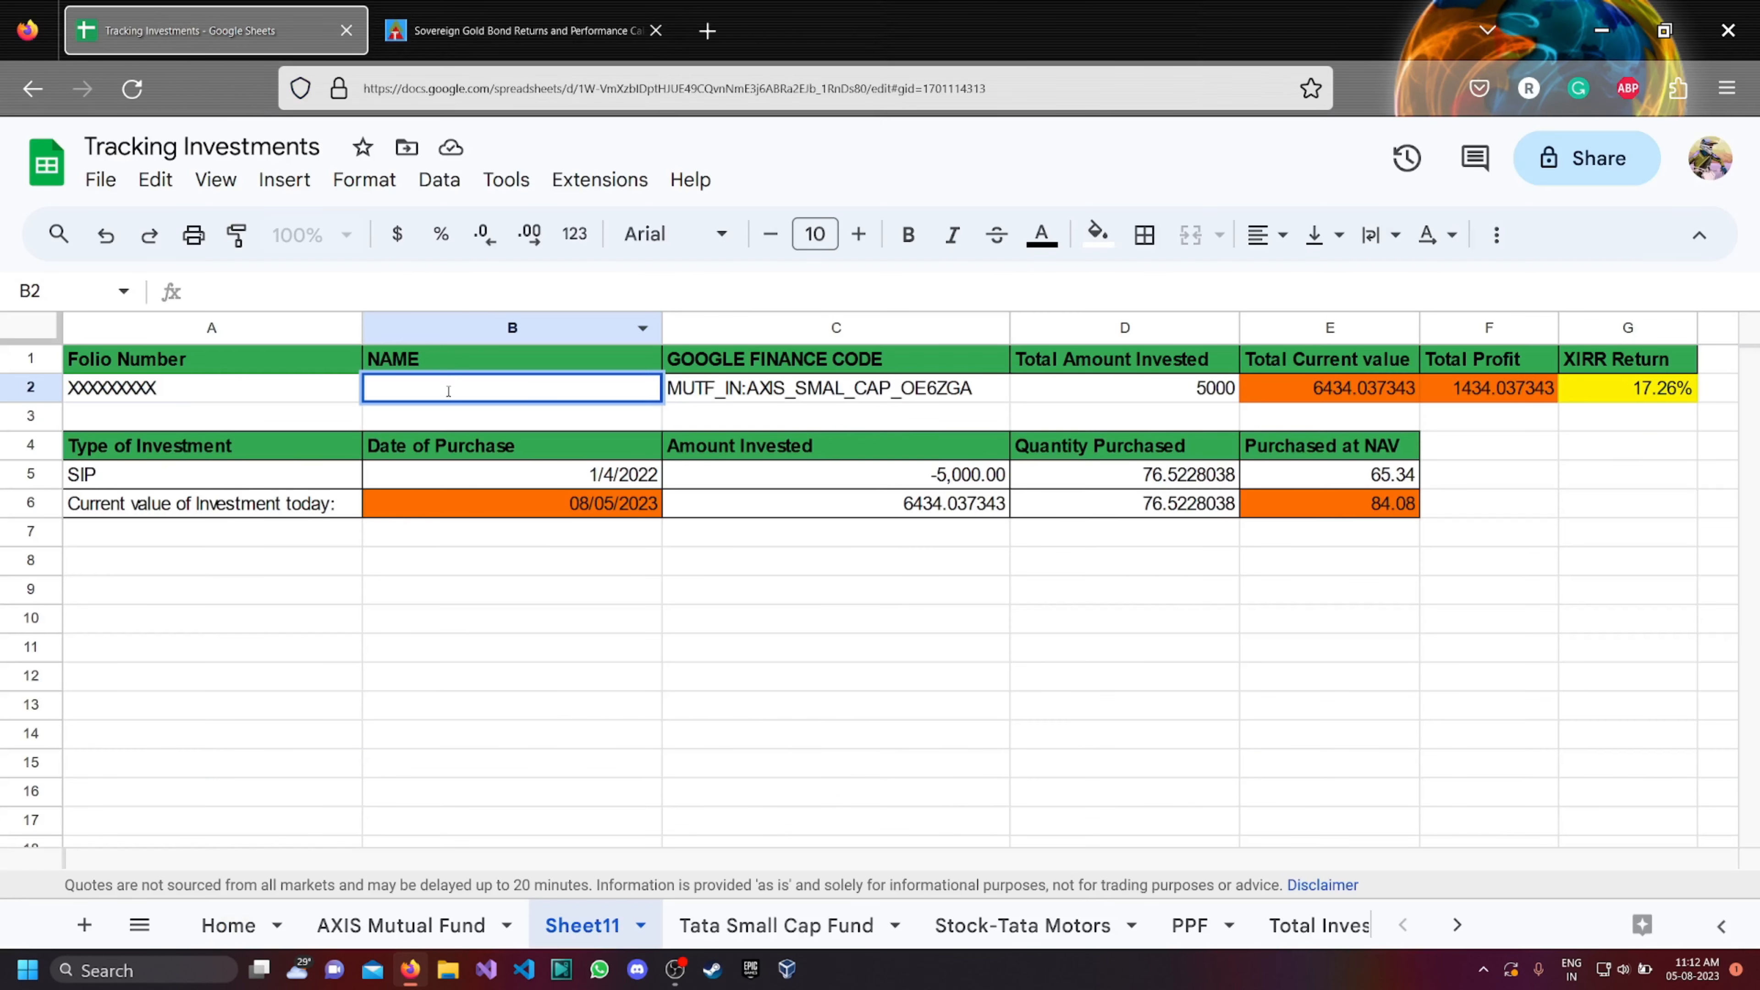
{"action": "key", "text": "ctrl+v"}
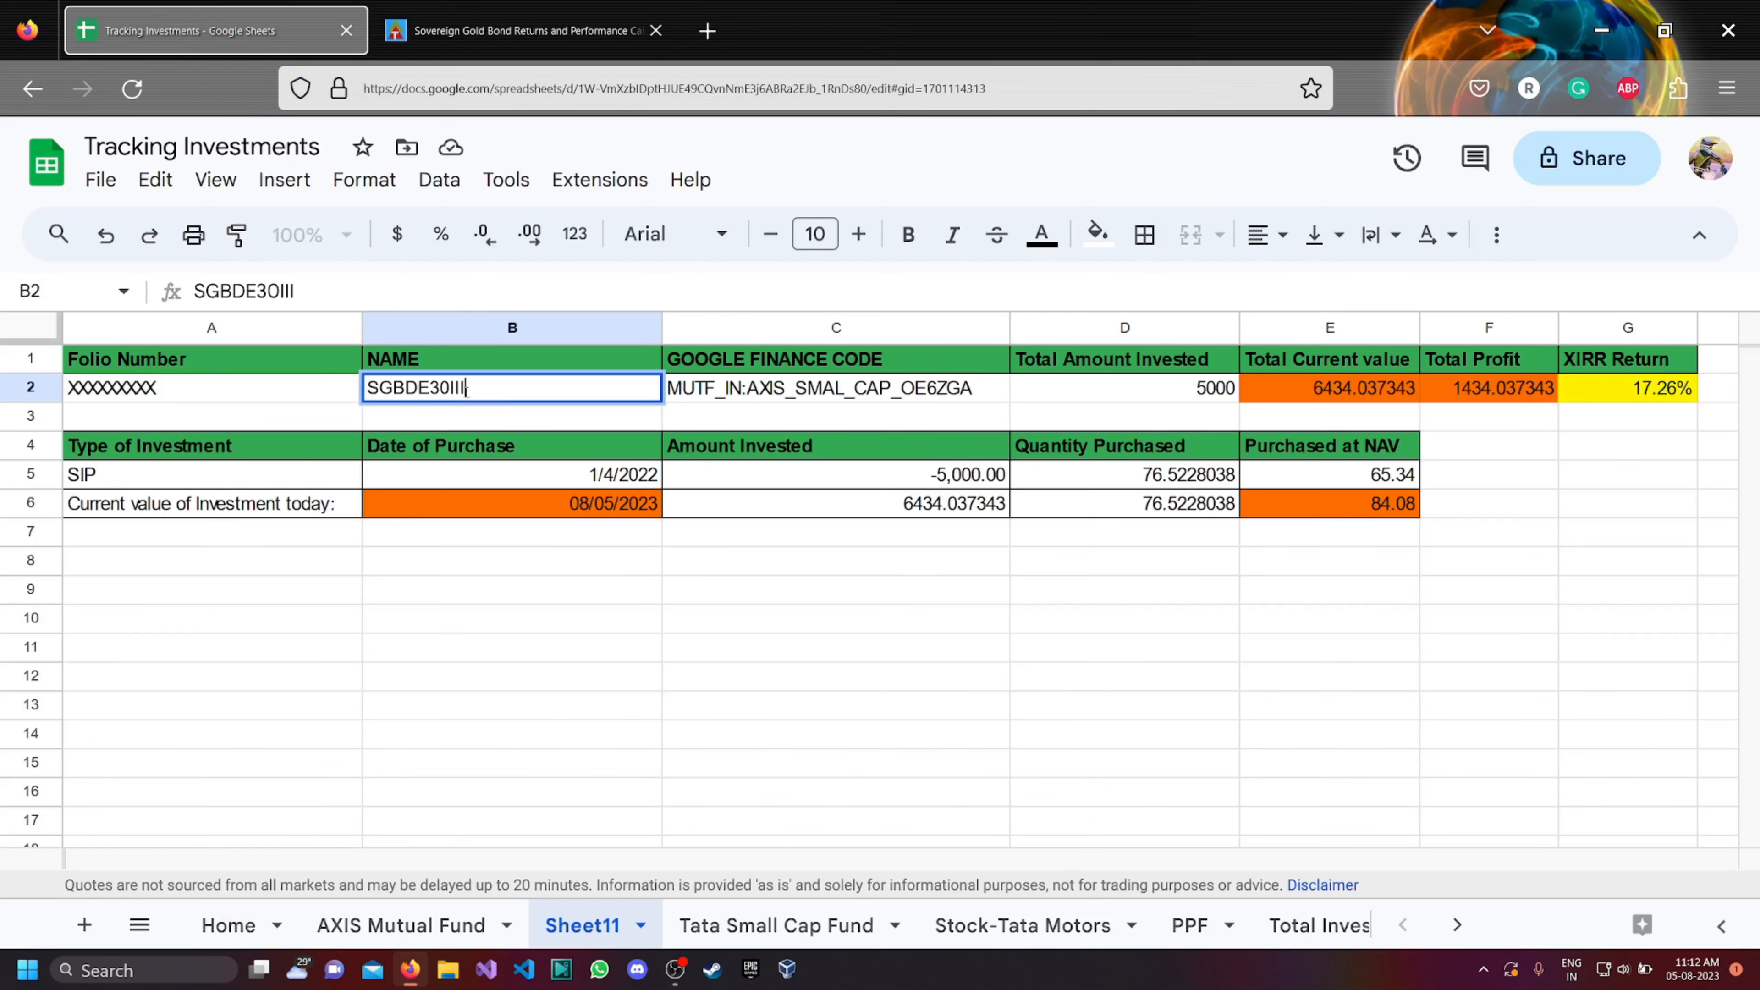
{"action": "left_click", "coordinate": [942, 398]}
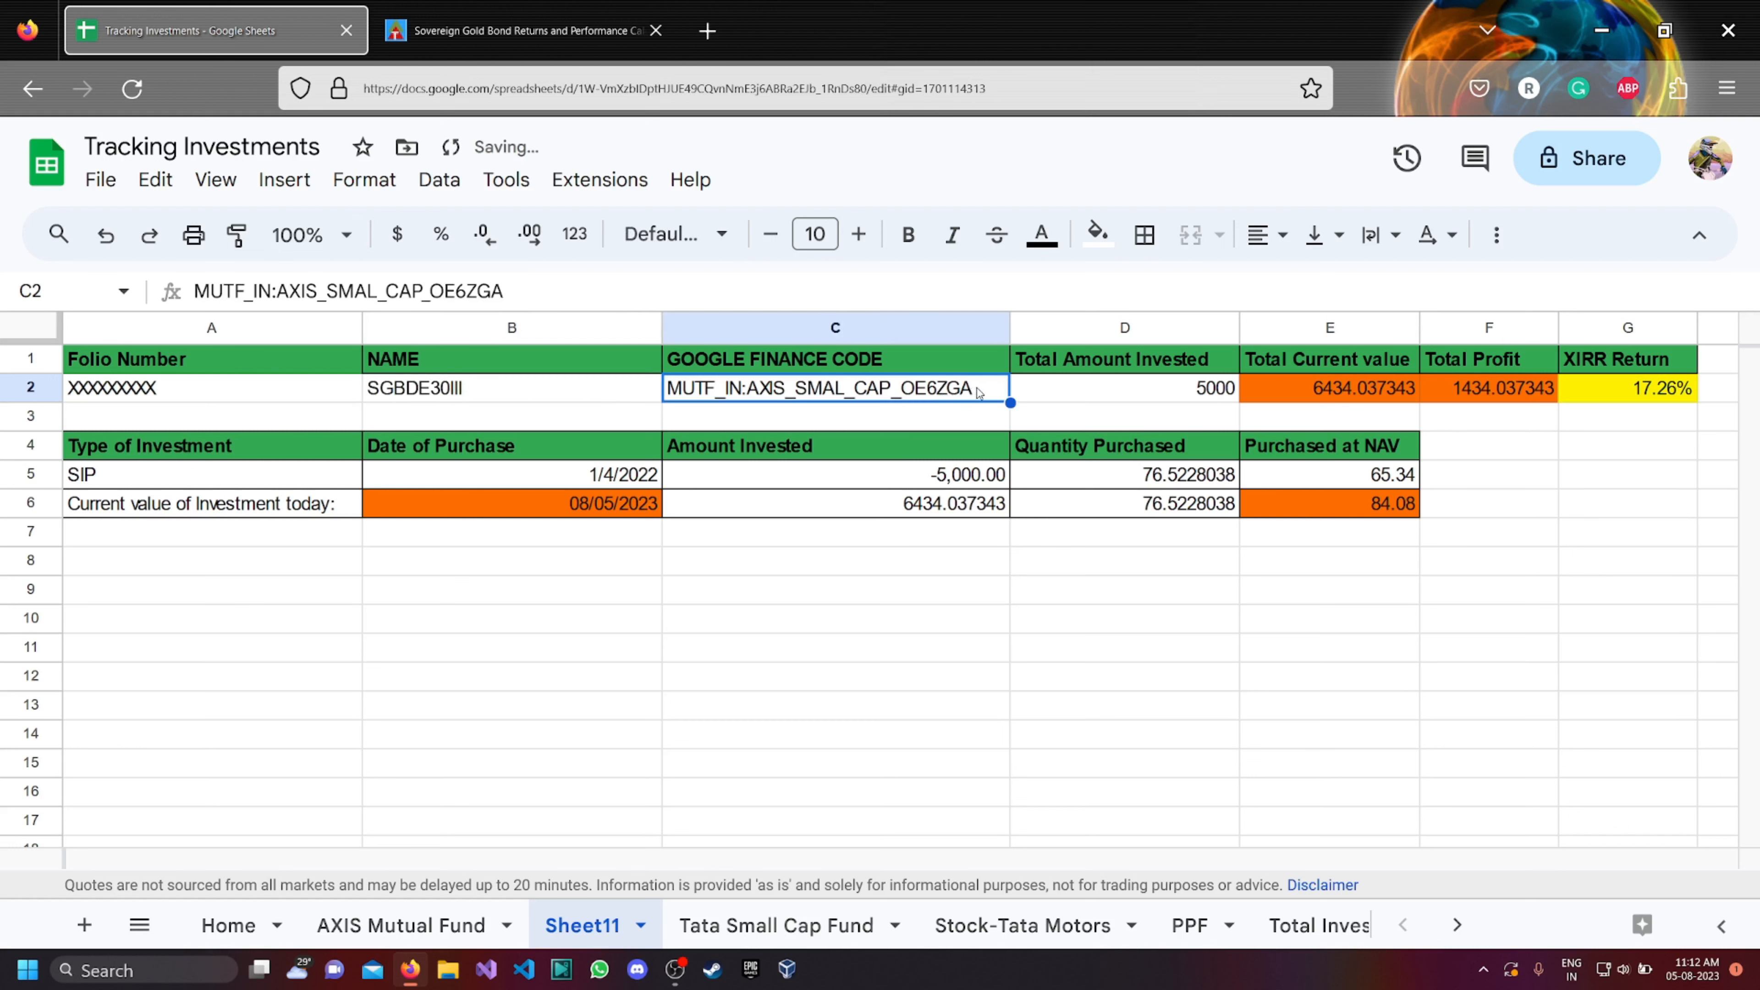
Replace the header in cell C1 with "SBJ Certificate Number".
{"action": "left_click", "coordinate": [795, 364]}
{"action": "double_click", "coordinate": [777, 363]}
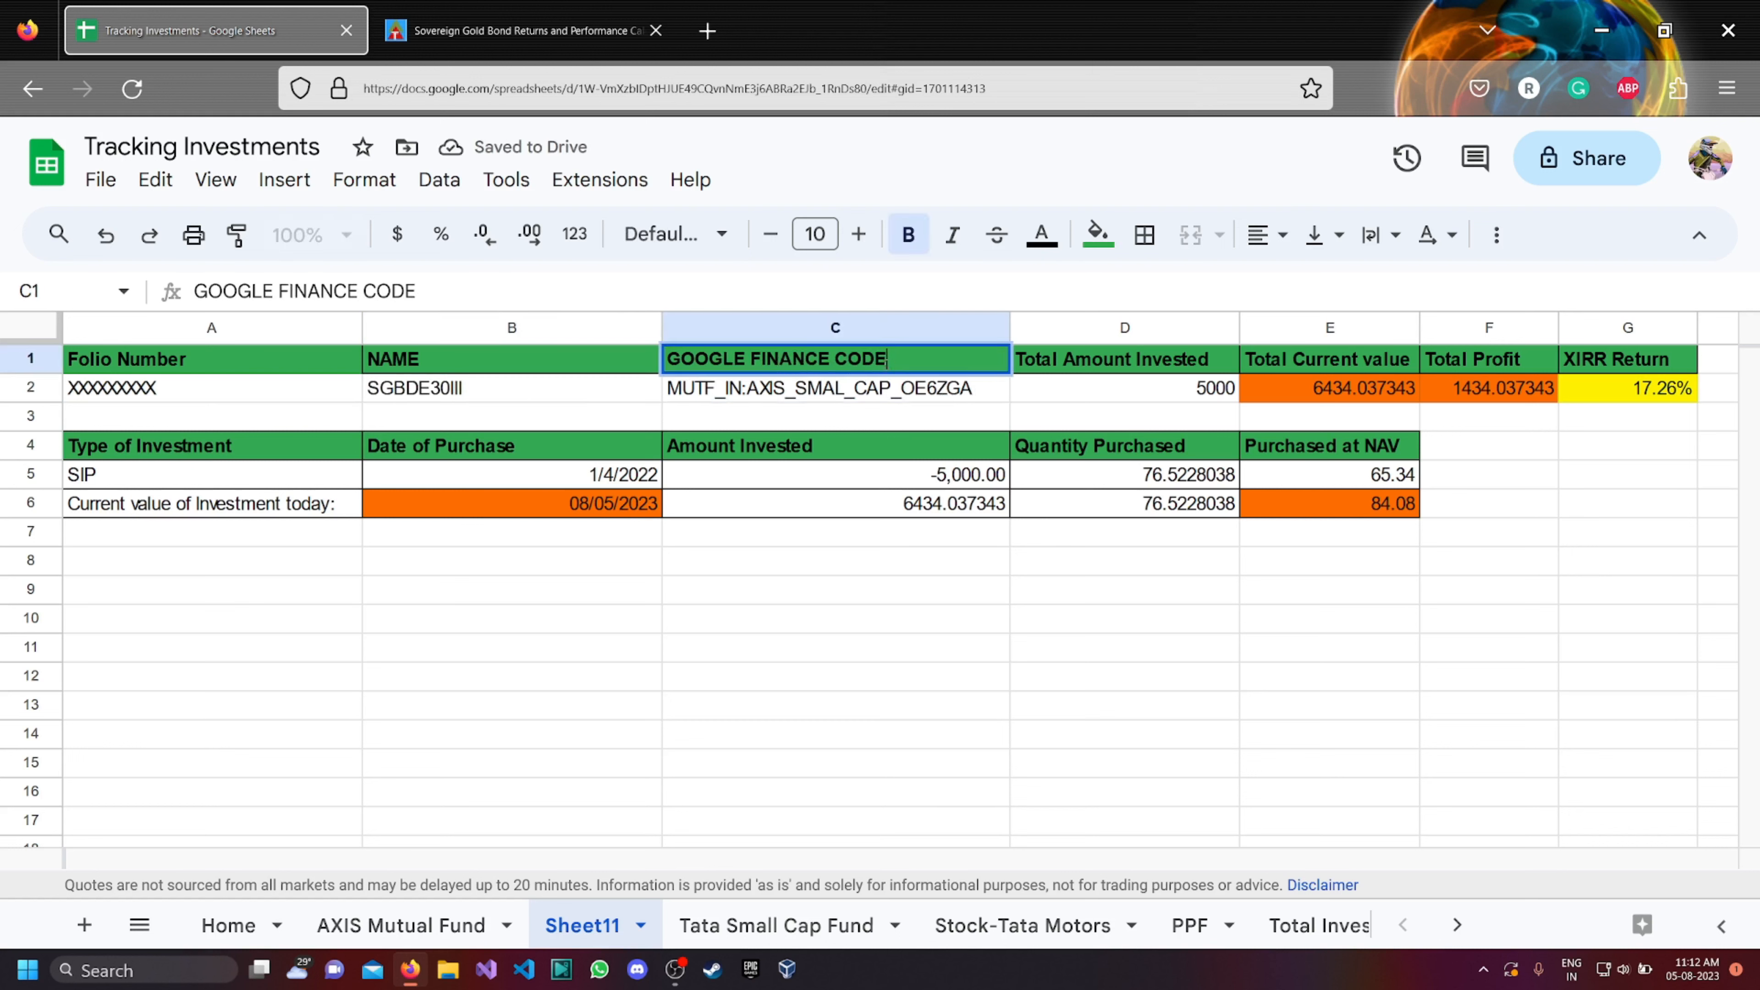
{"action": "left_click_drag", "start_coordinate": [896, 360], "coordinate": [673, 359]}
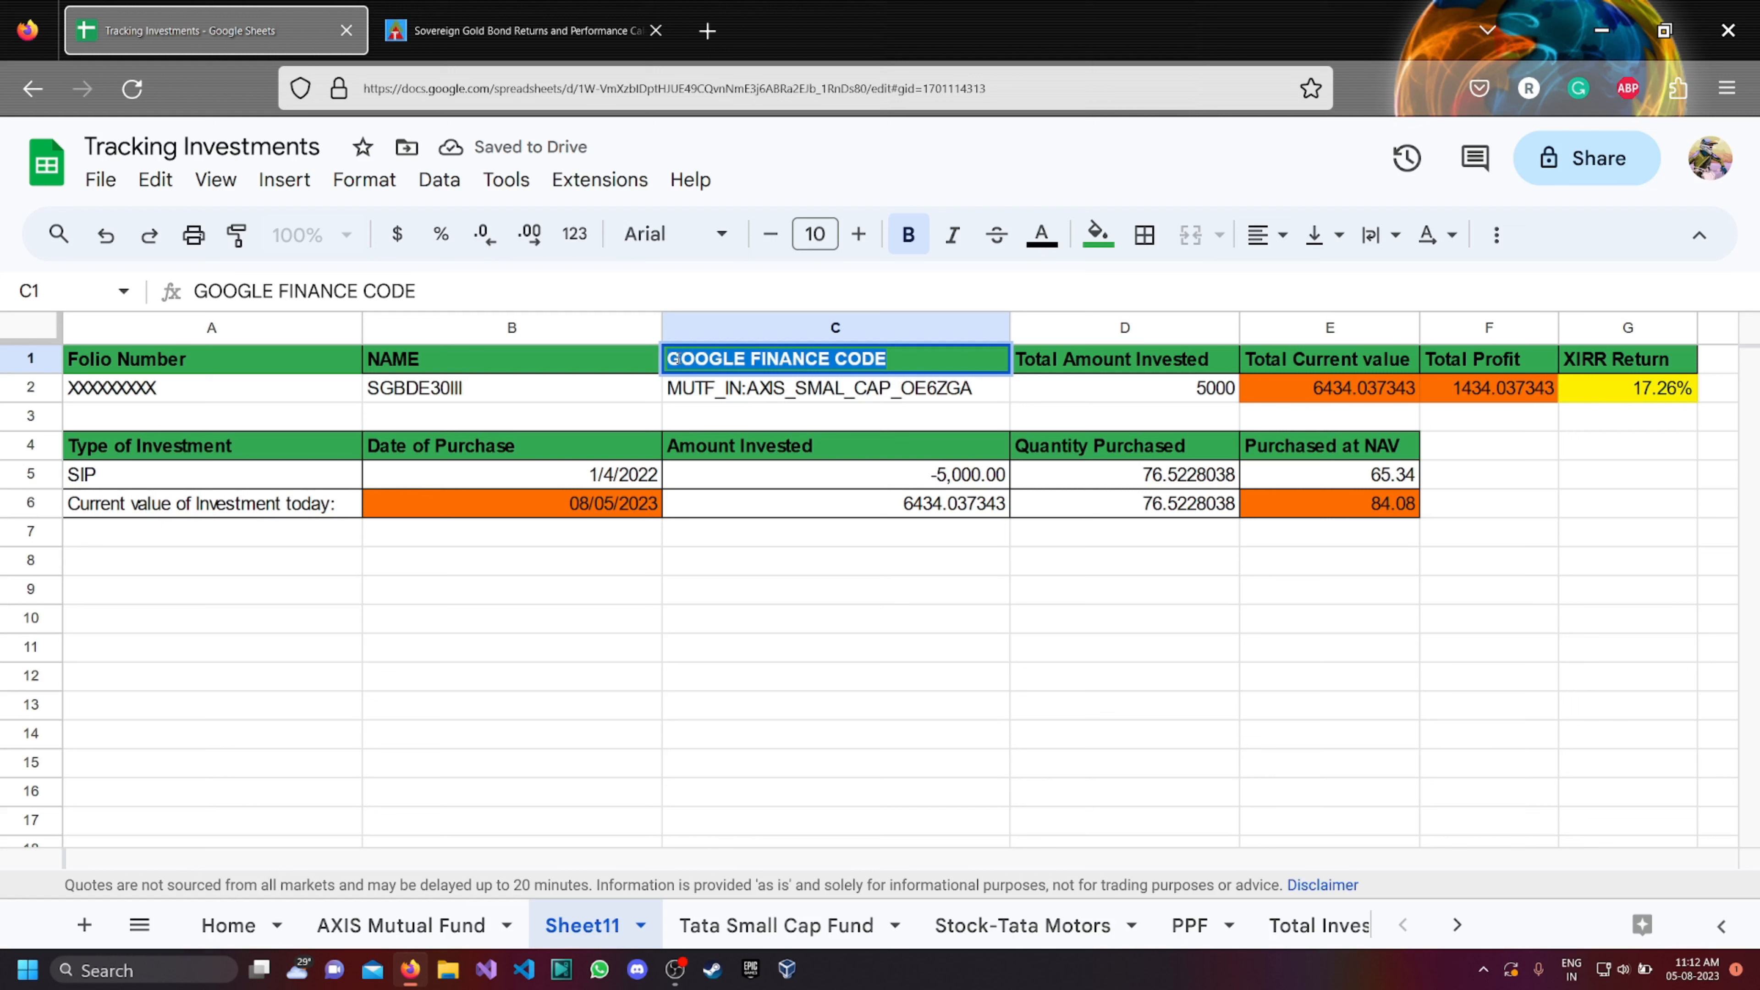
{"action": "type", "text": "SBJ"}
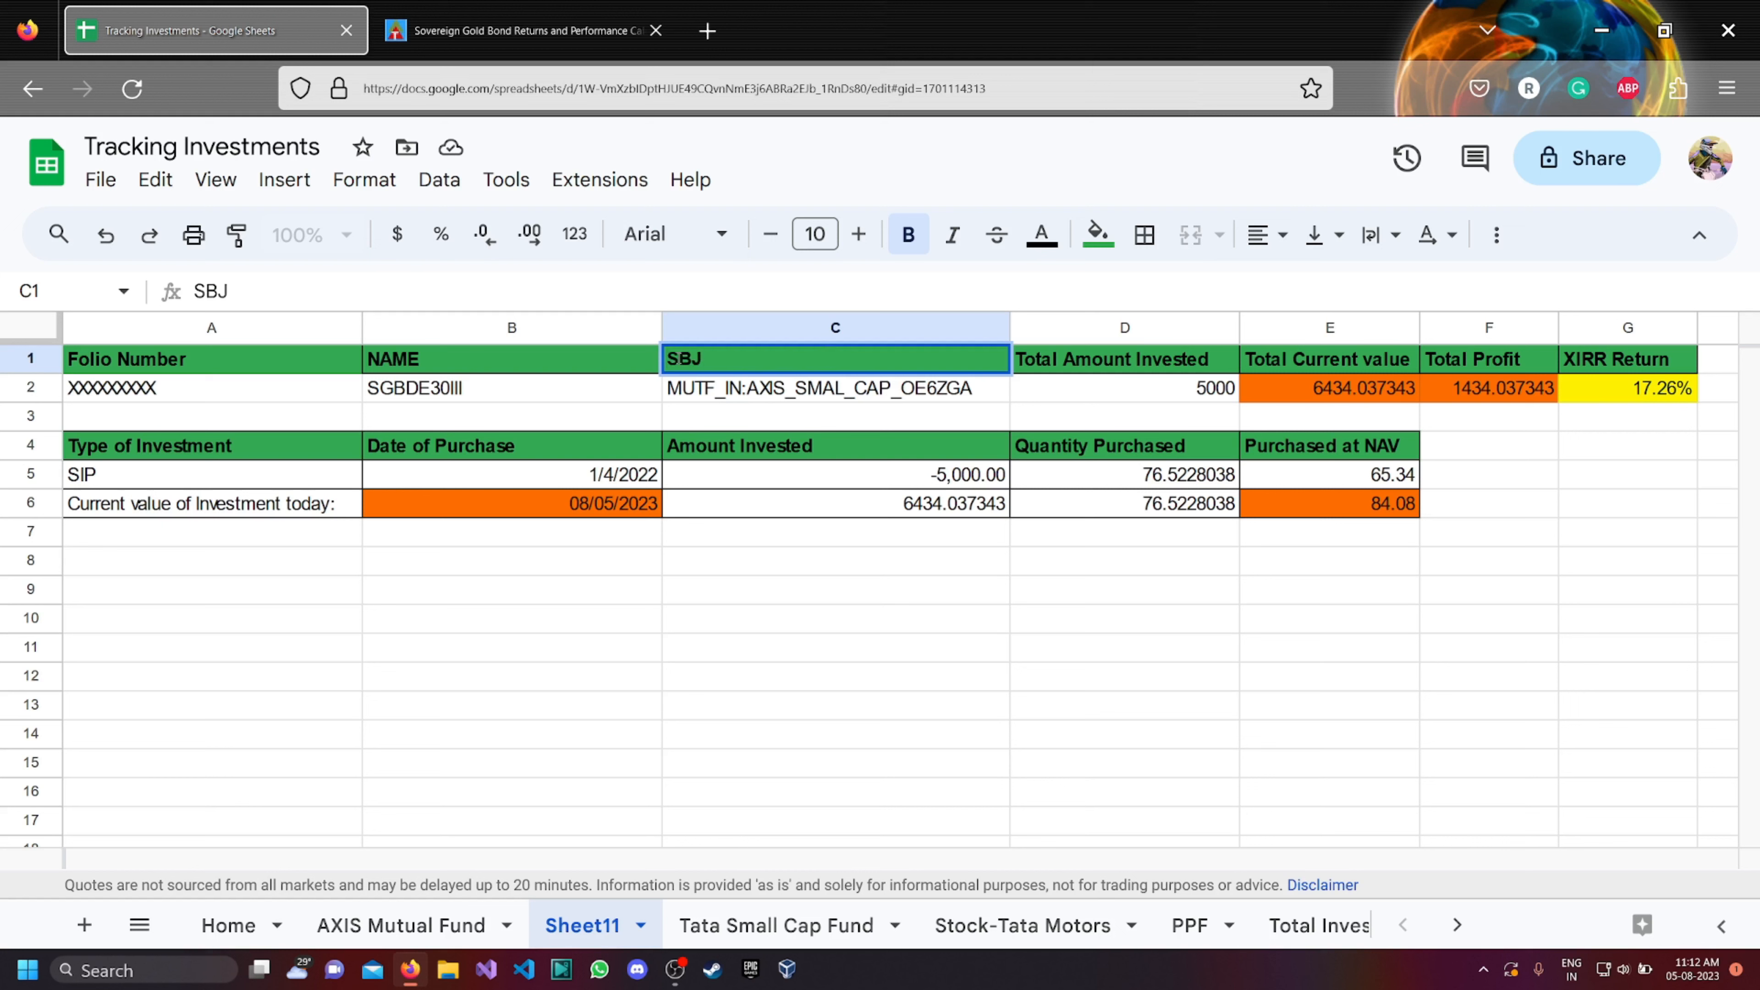
{"action": "type", "text": " Certificate Number"}
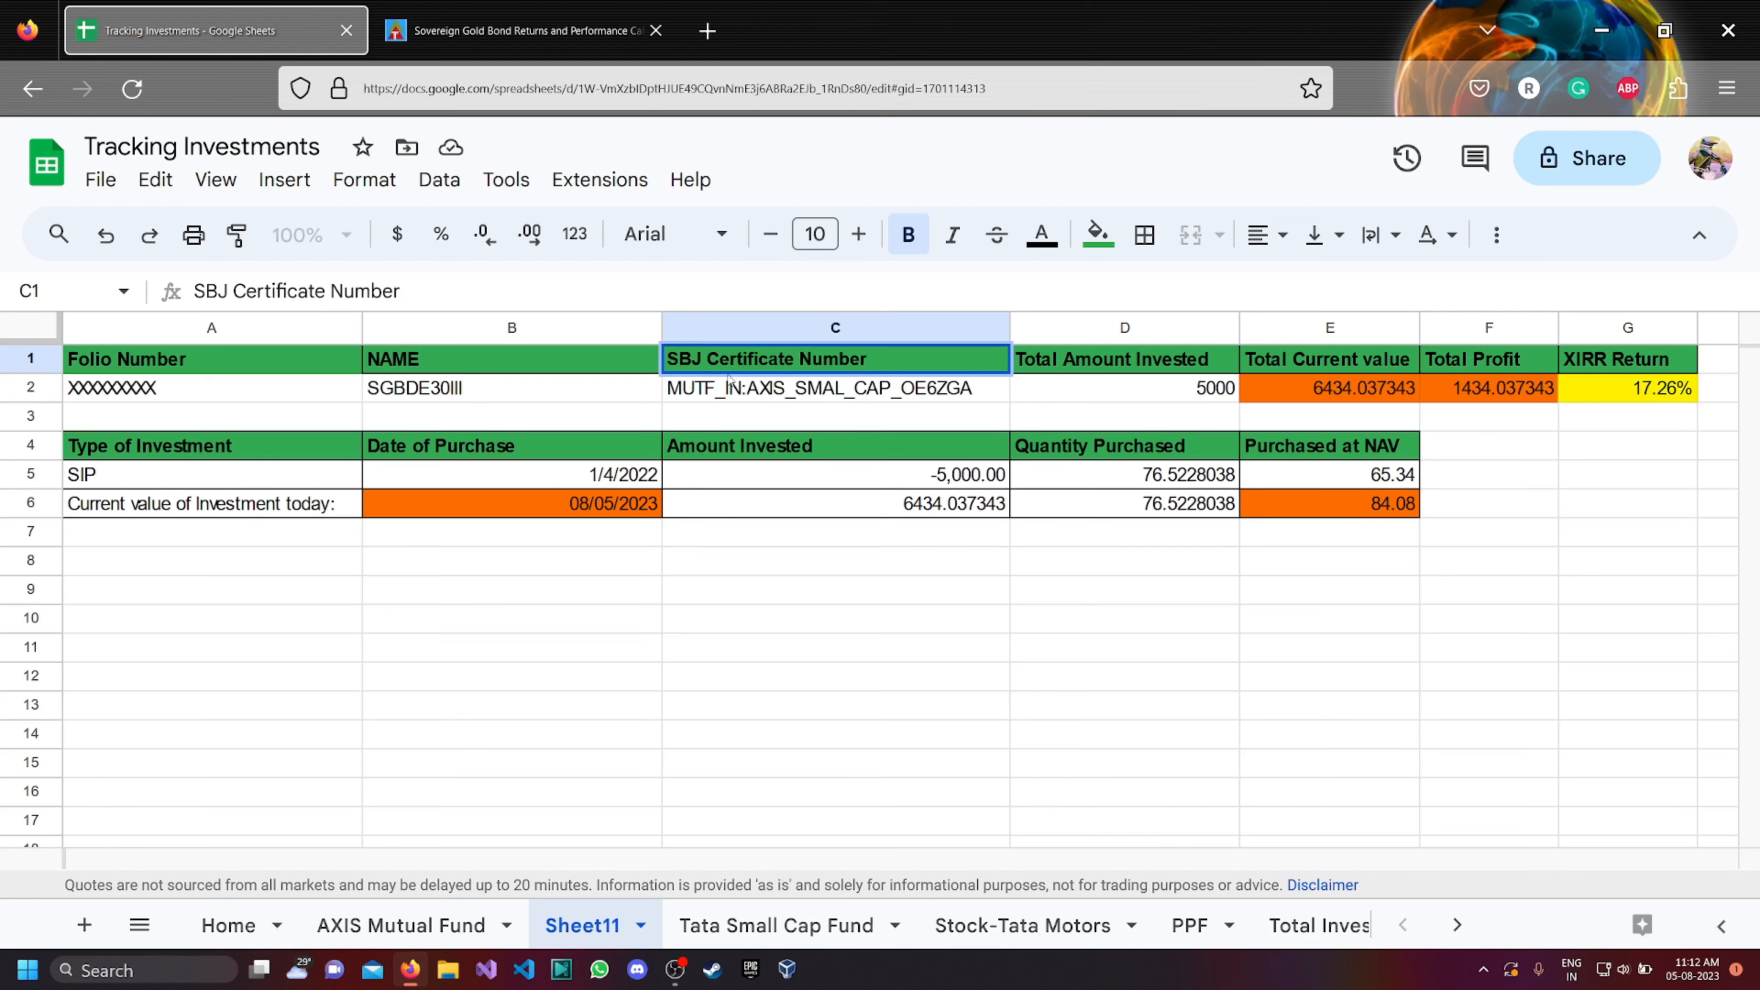
Replace the fund code in cell C2 with a placeholder certificate number made of 14 X characters.
{"action": "left_click", "coordinate": [979, 388]}
{"action": "double_click", "coordinate": [980, 389]}
{"action": "left_click_drag", "start_coordinate": [980, 389], "coordinate": [668, 388]}
{"action": "key", "text": "BackSpace"}
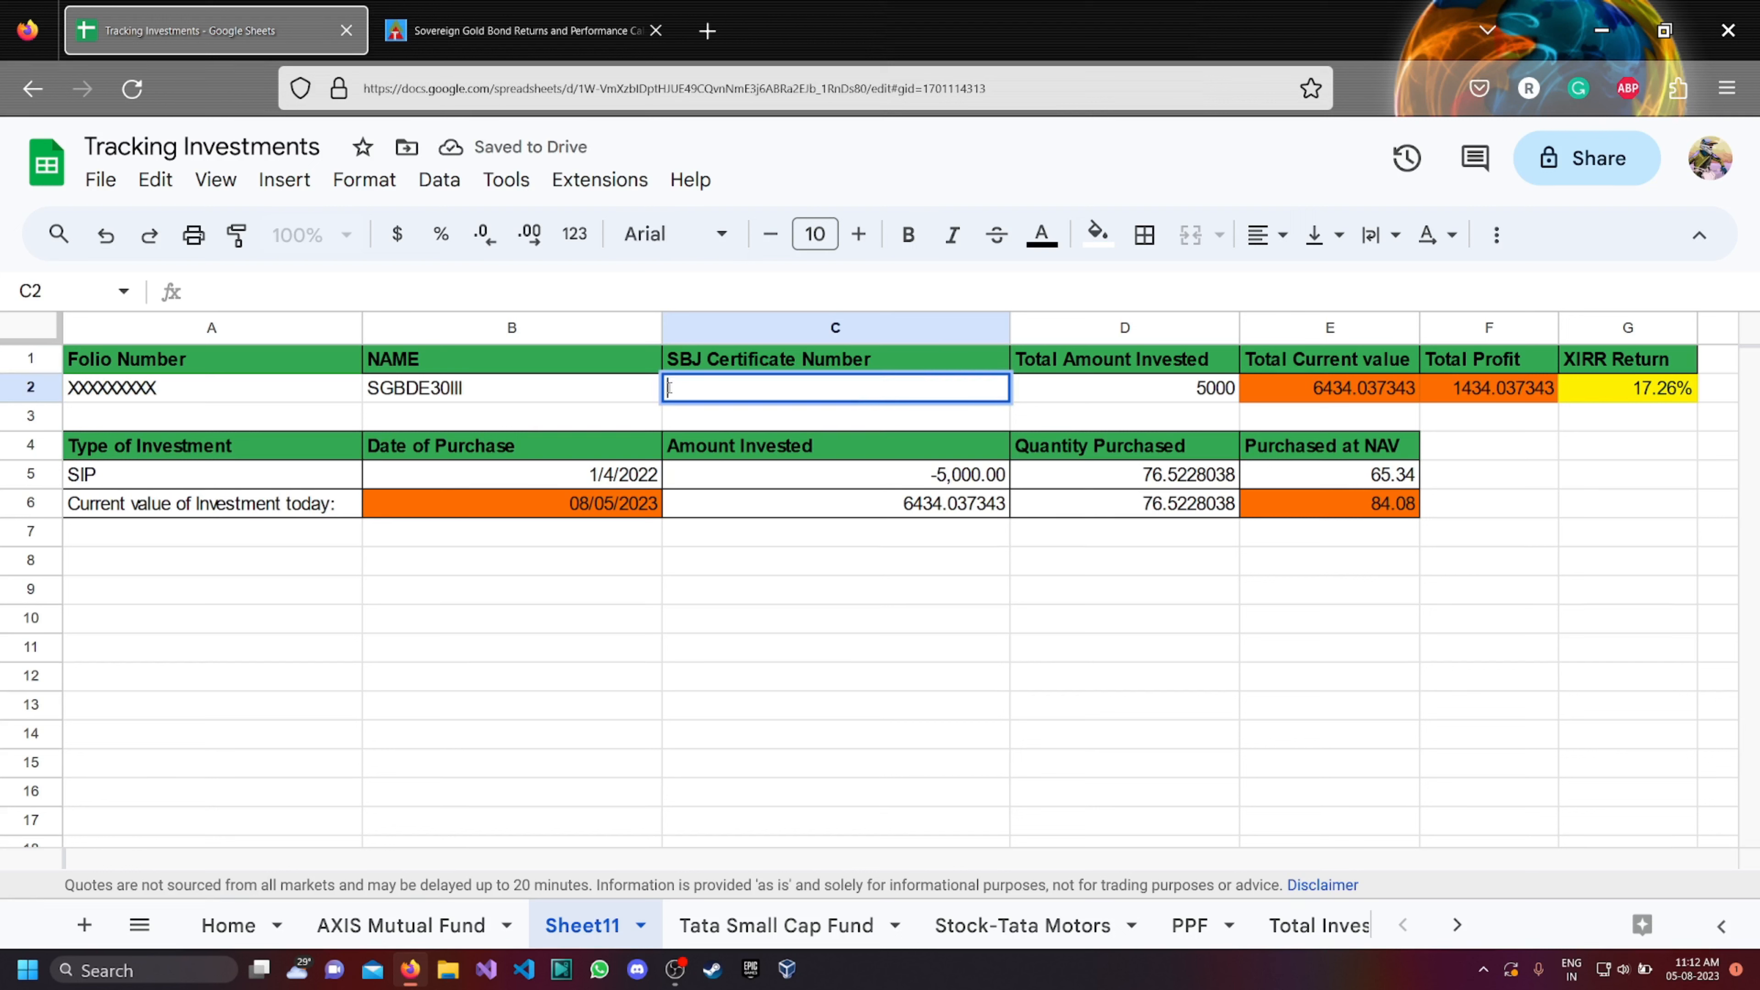
{"action": "type", "text": "XXXXXXX"}
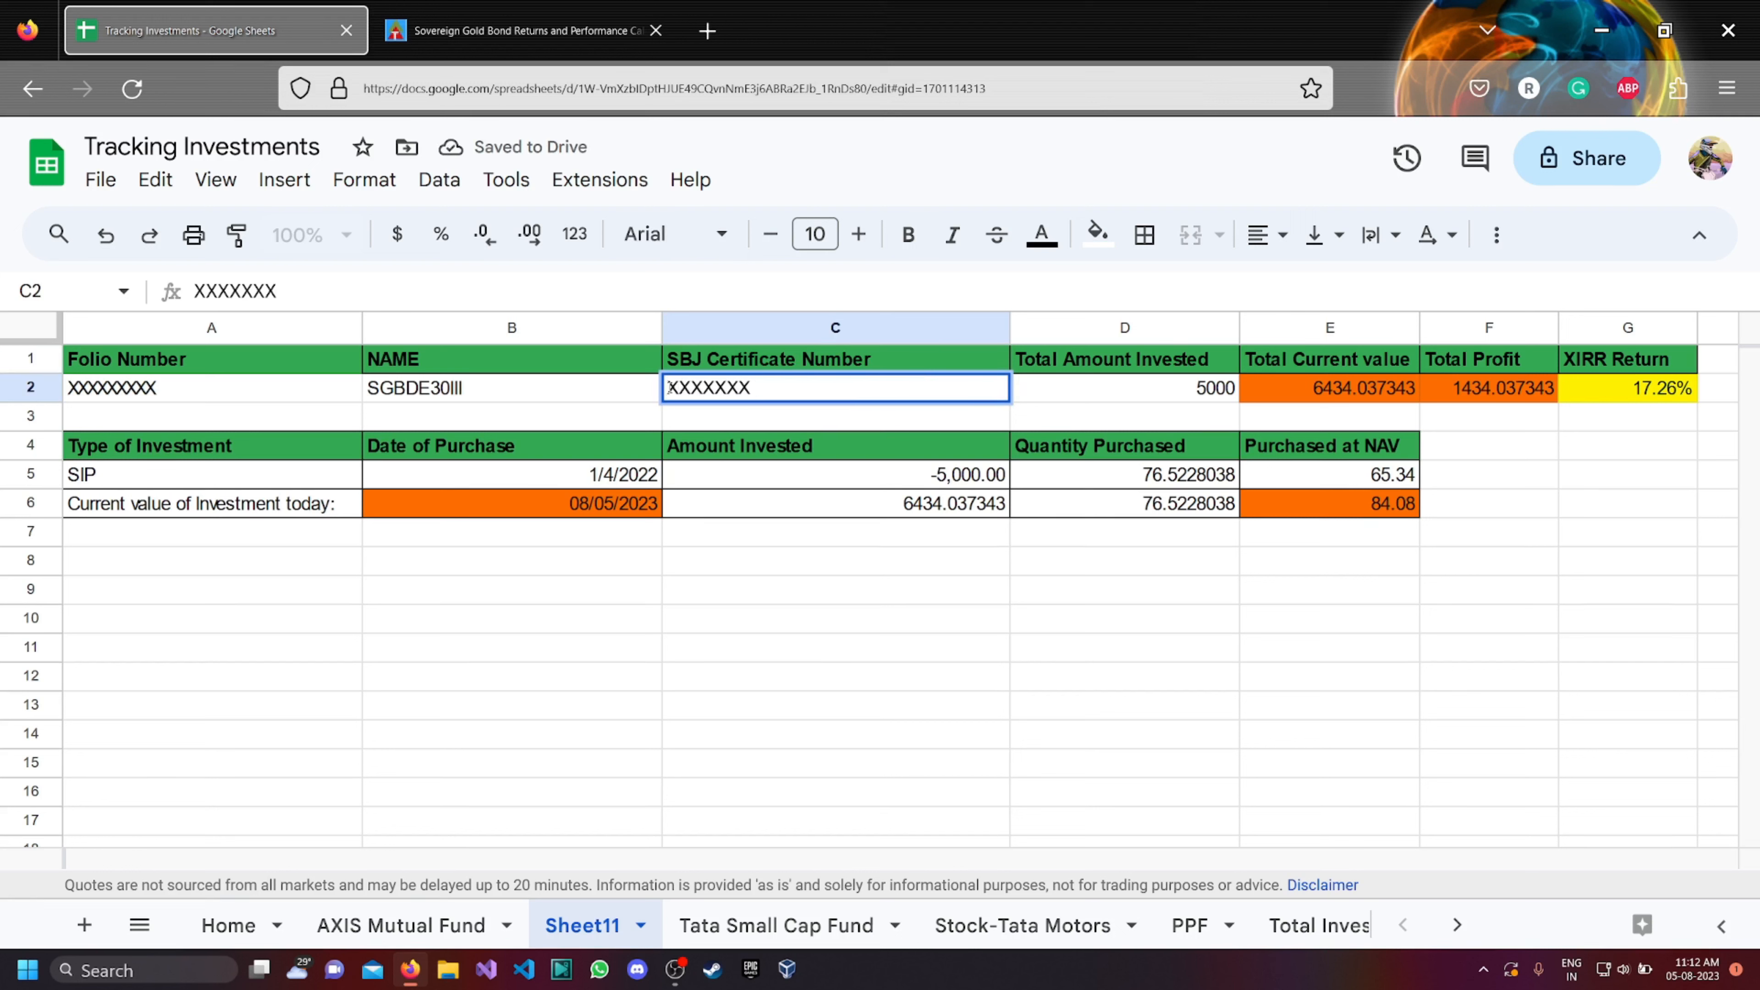
{"action": "type", "text": "XXXXXXX"}
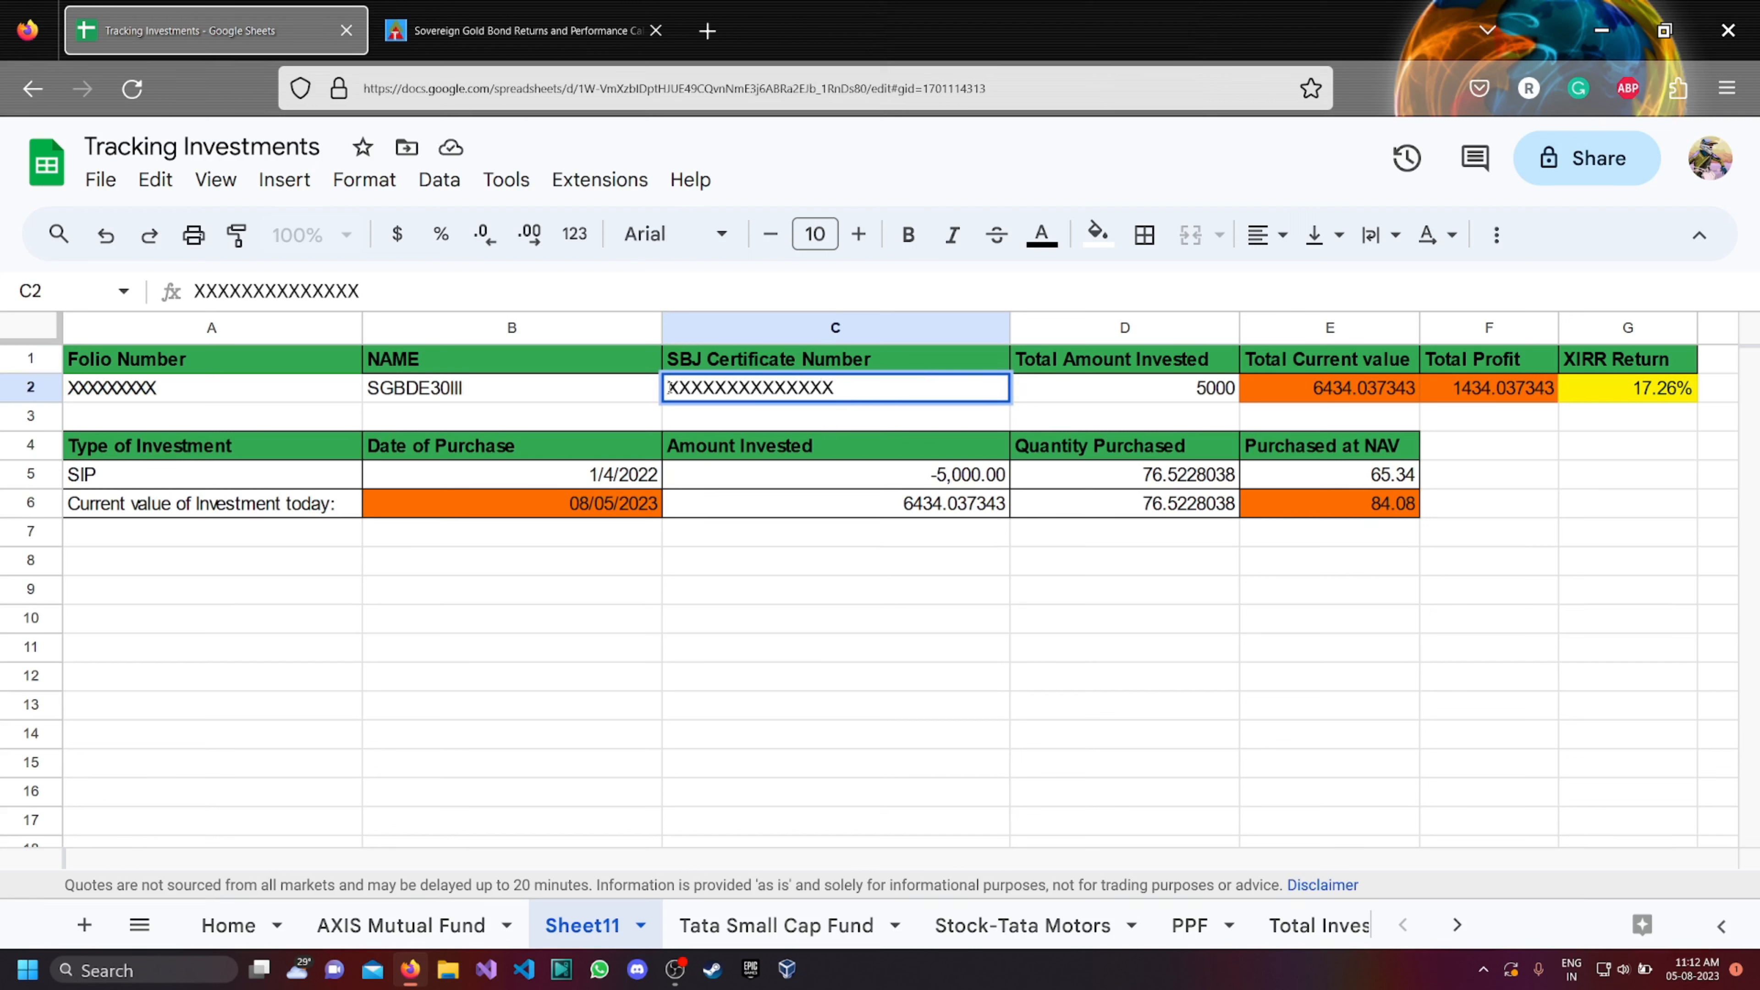
{"action": "left_click", "coordinate": [594, 663]}
Replace SIP in cell A5 under Type of Investment with "Lump Sum".
{"action": "left_click", "coordinate": [122, 476]}
{"action": "double_click", "coordinate": [122, 476]}
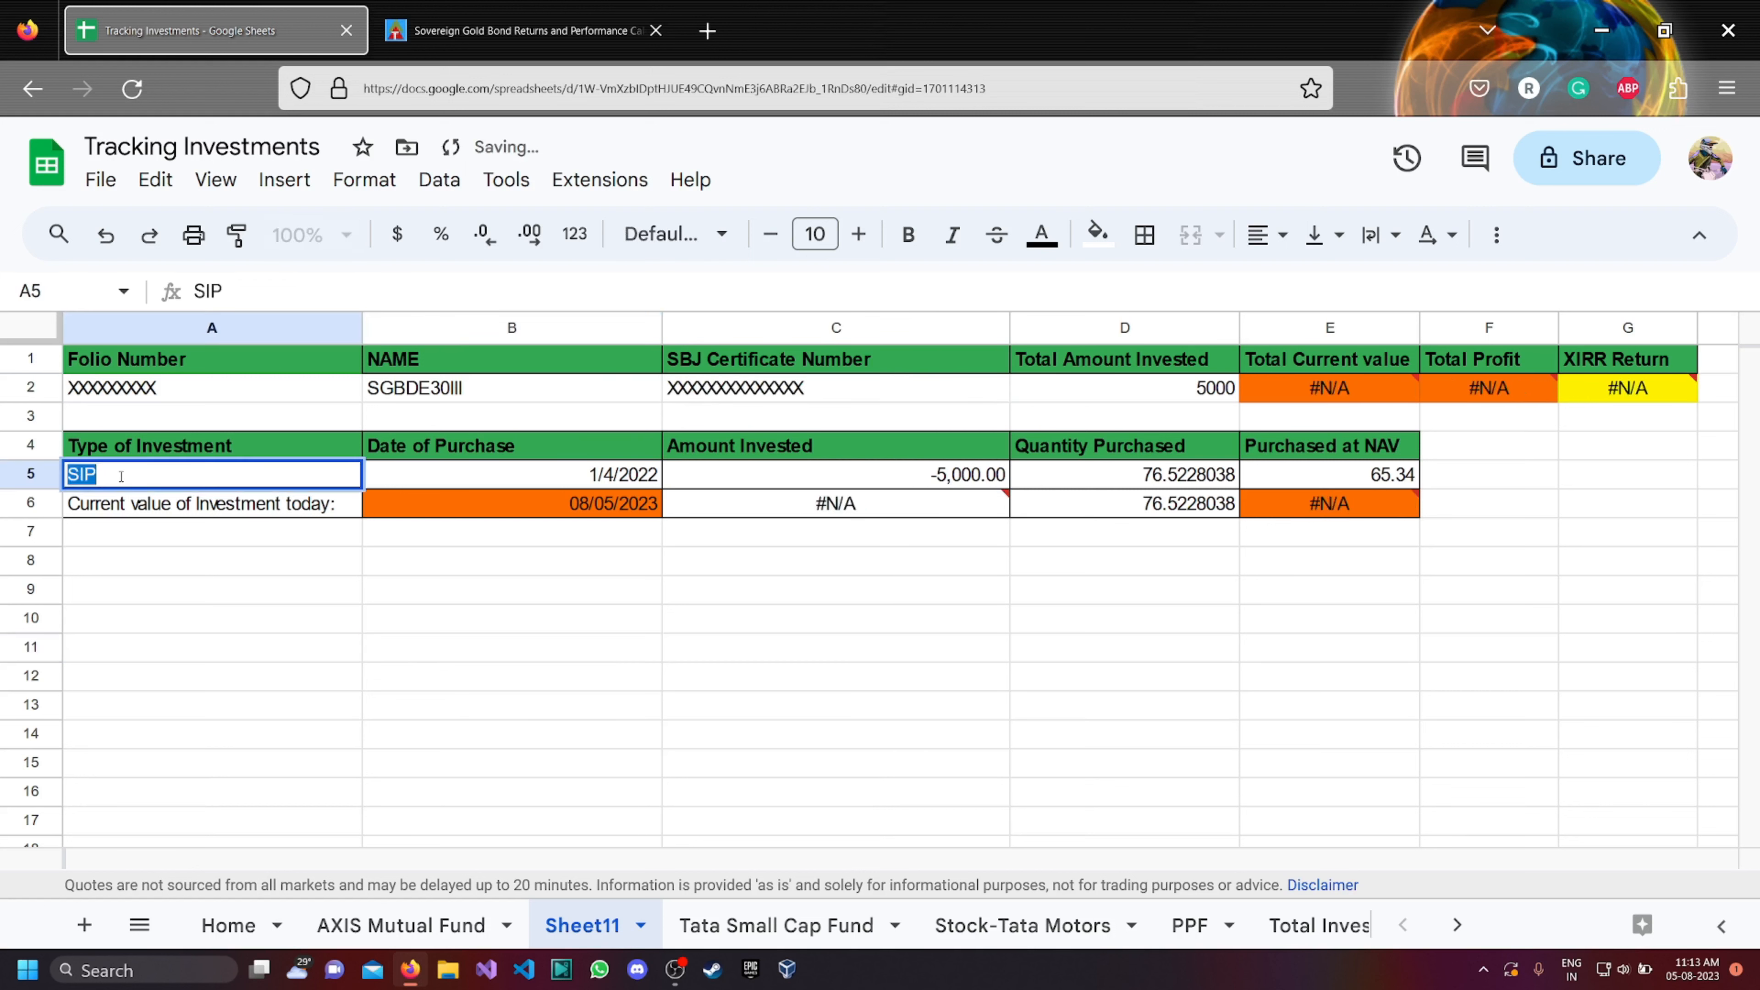
{"action": "type", "text": "Lump Sum"}
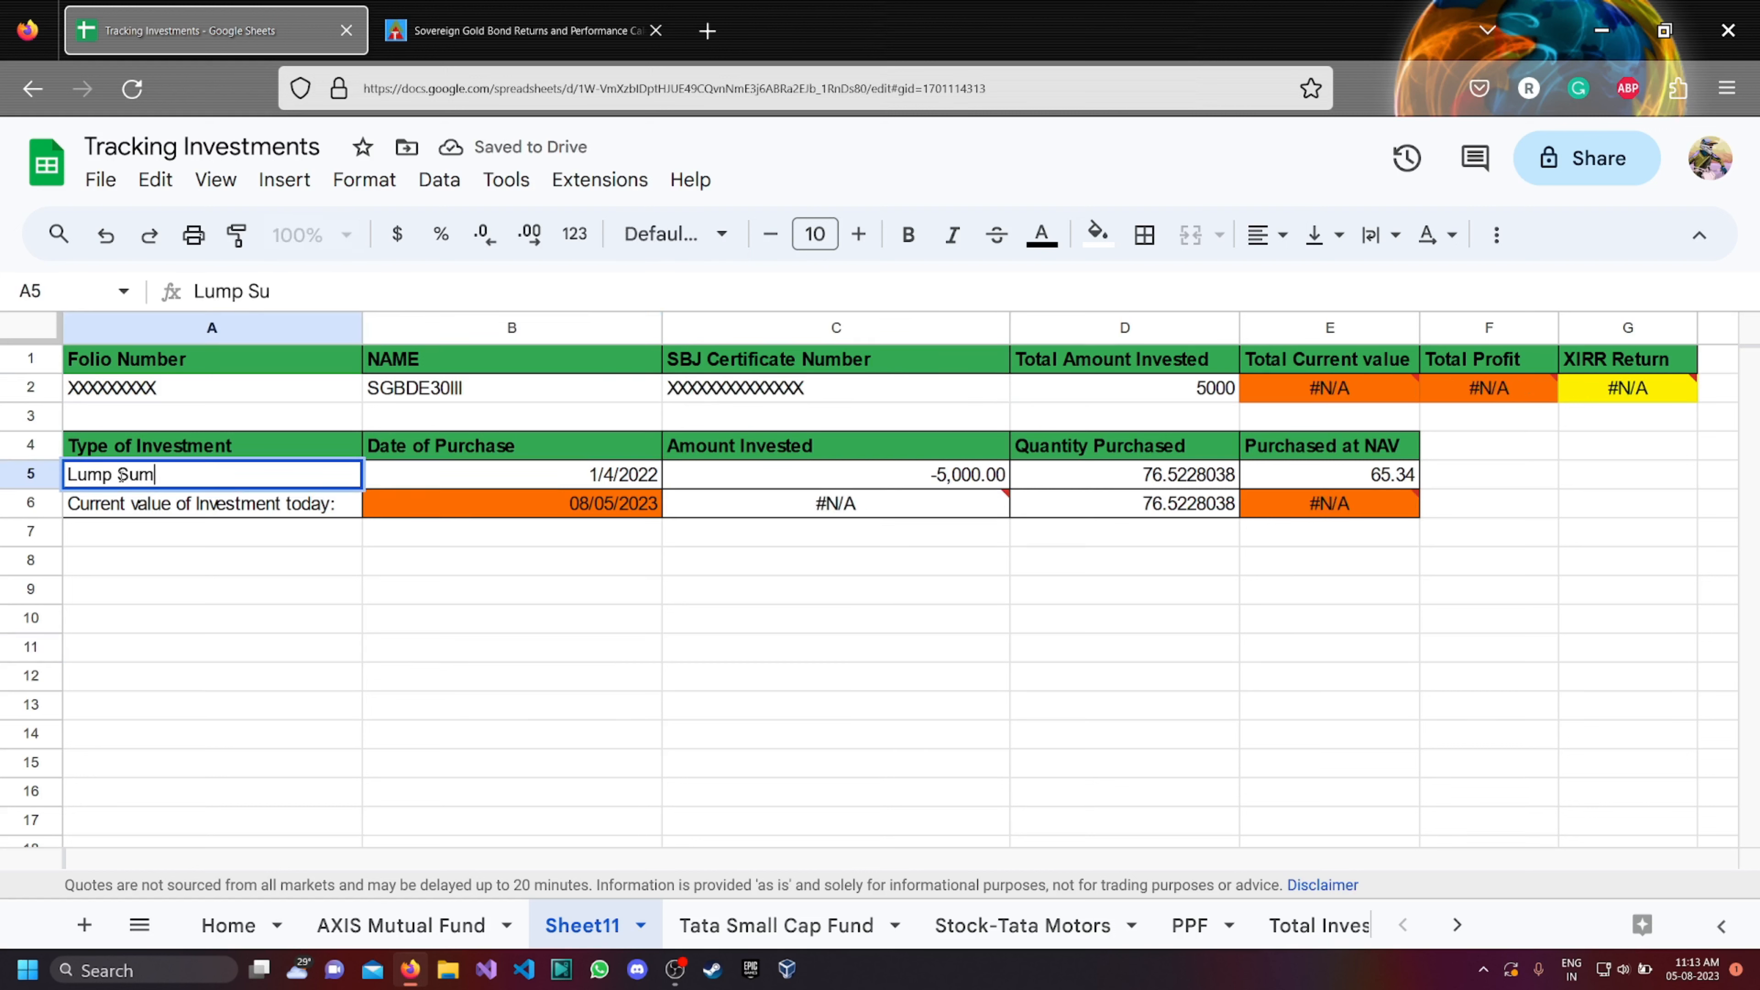
{"action": "left_click", "coordinate": [587, 629]}
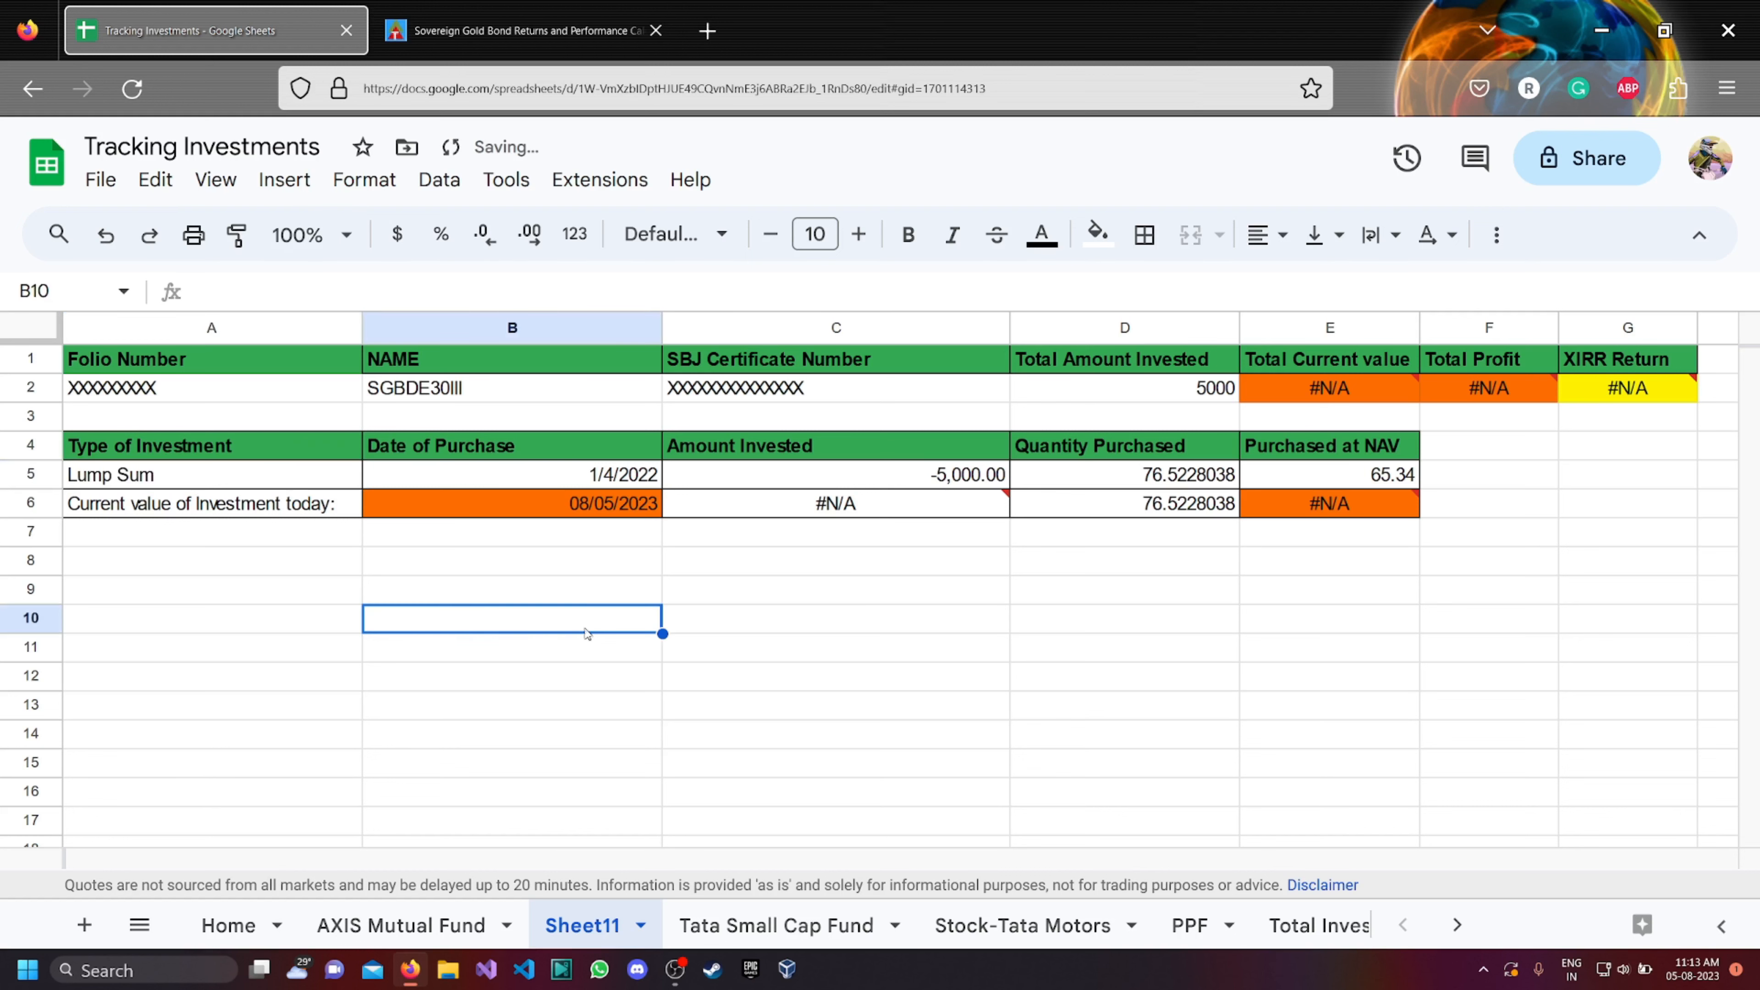
Check the SGBDE30III issue date in the gold bond web table and set the purchase date in B5 to 12/27/2022.
{"action": "left_click", "coordinate": [631, 479]}
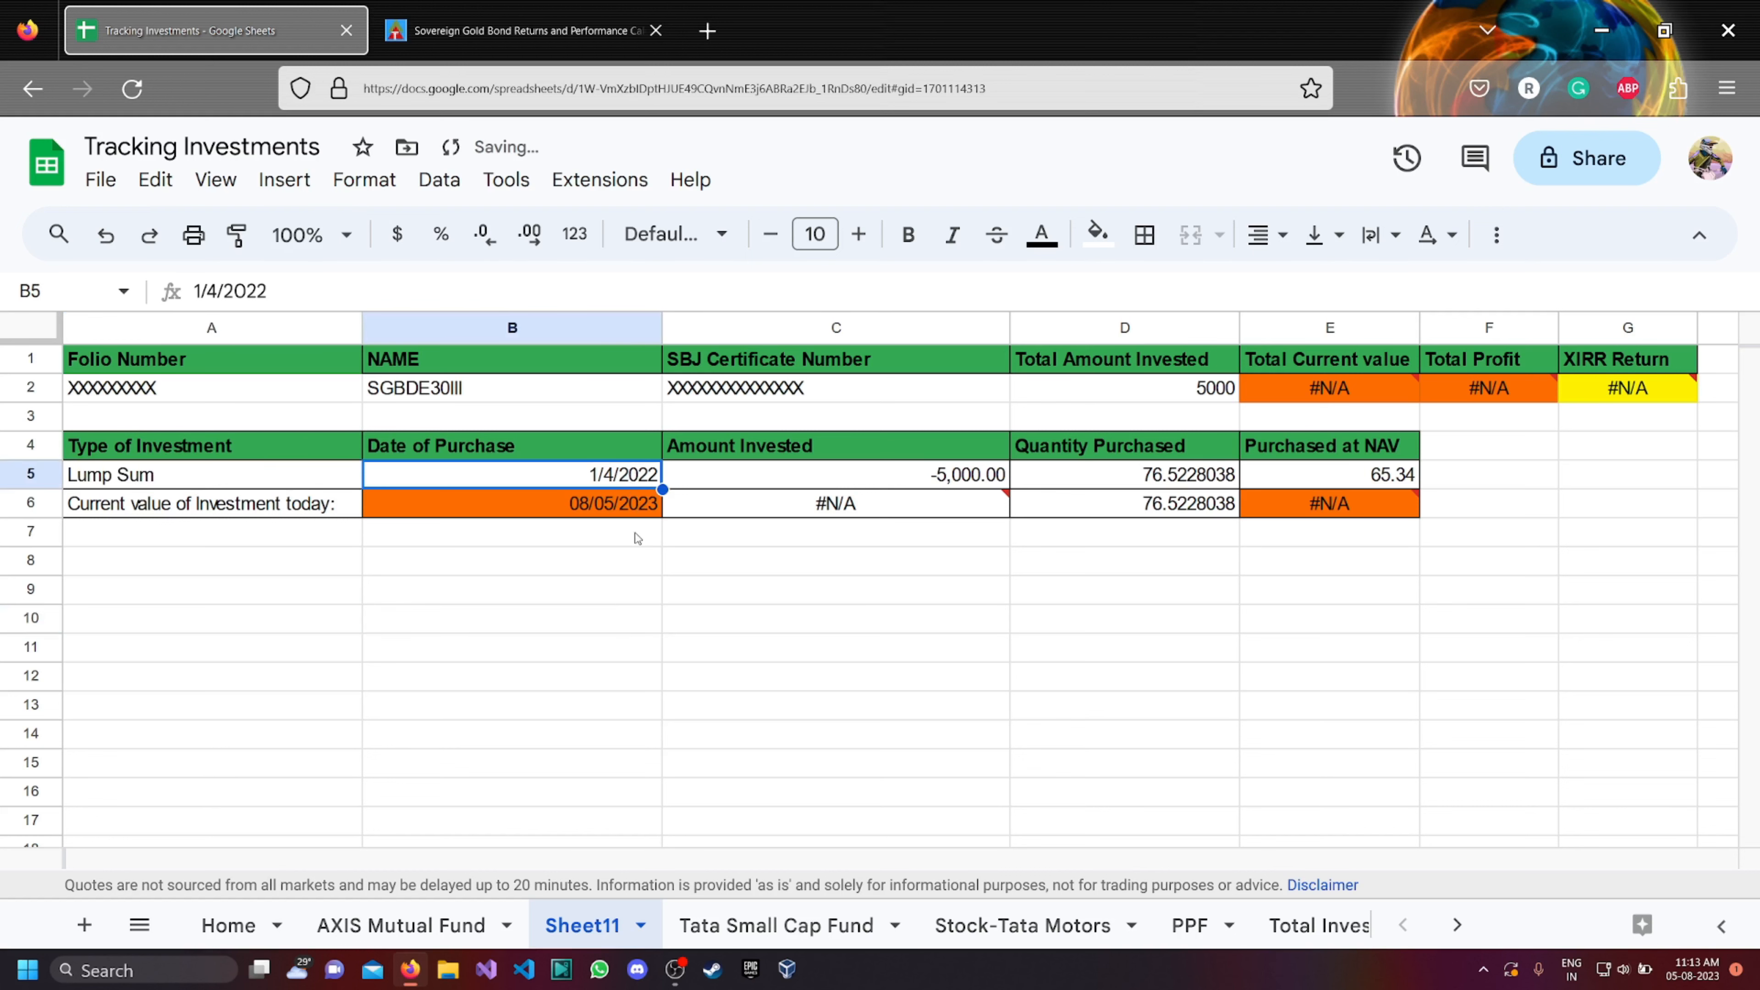
{"action": "left_click", "coordinate": [516, 31]}
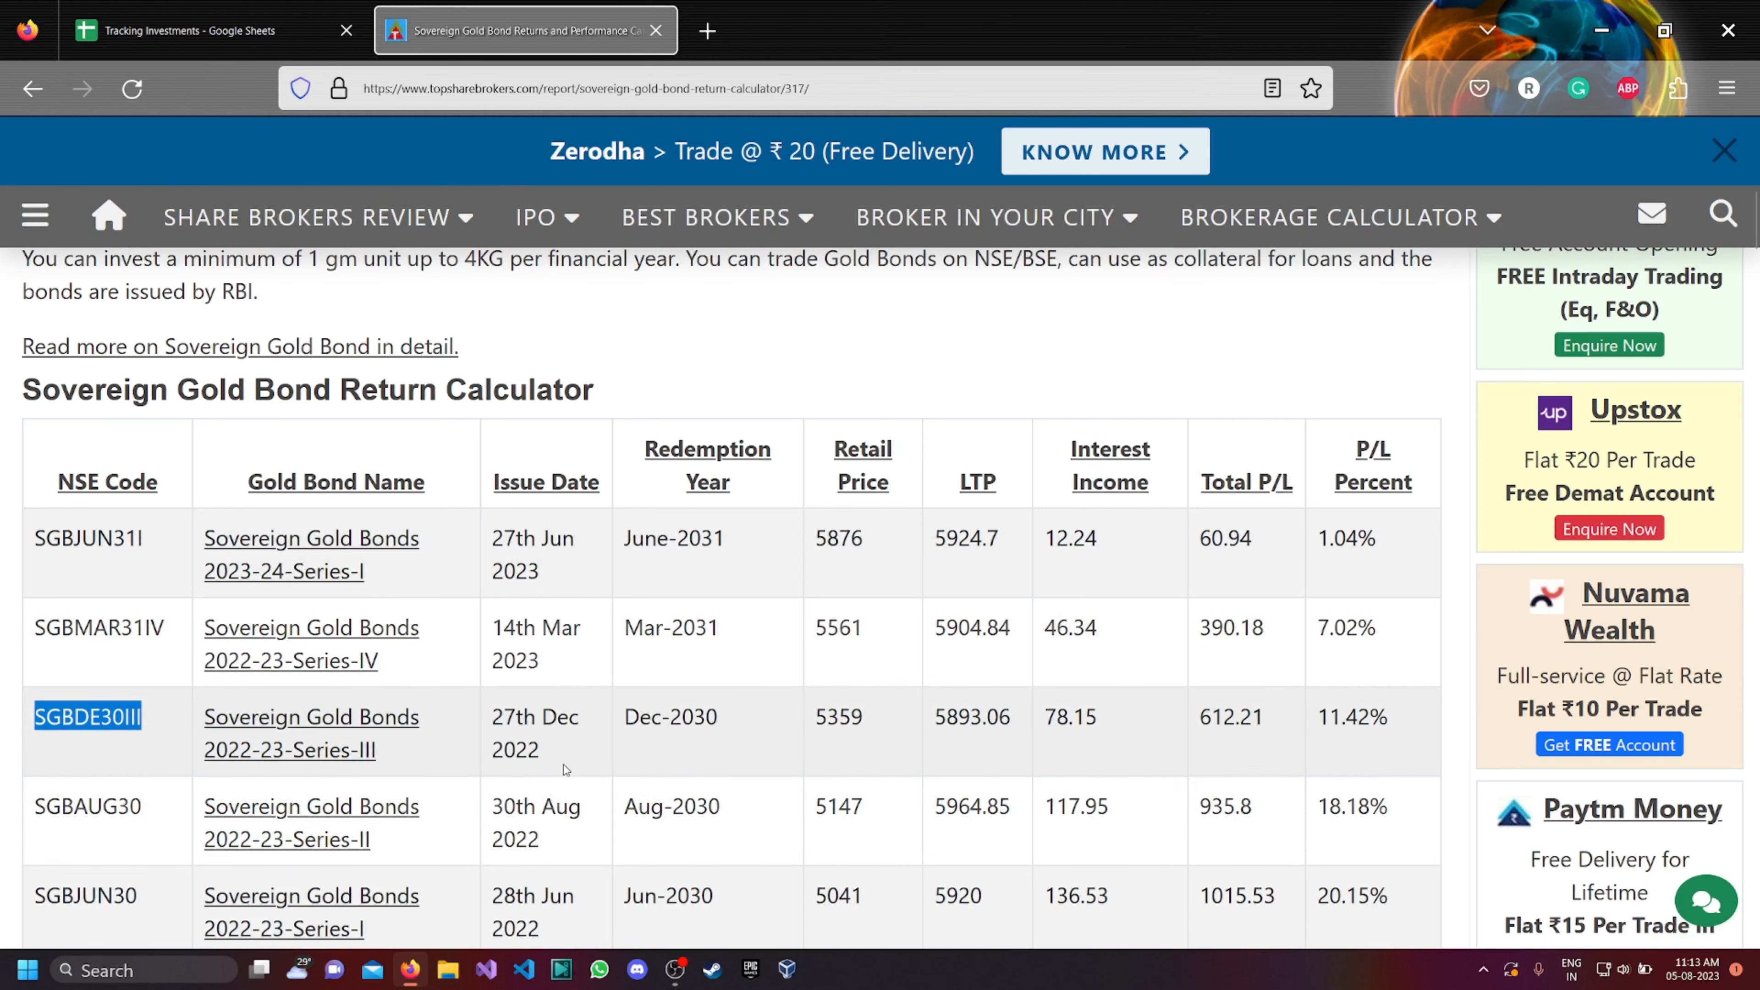
{"action": "left_click", "coordinate": [204, 35]}
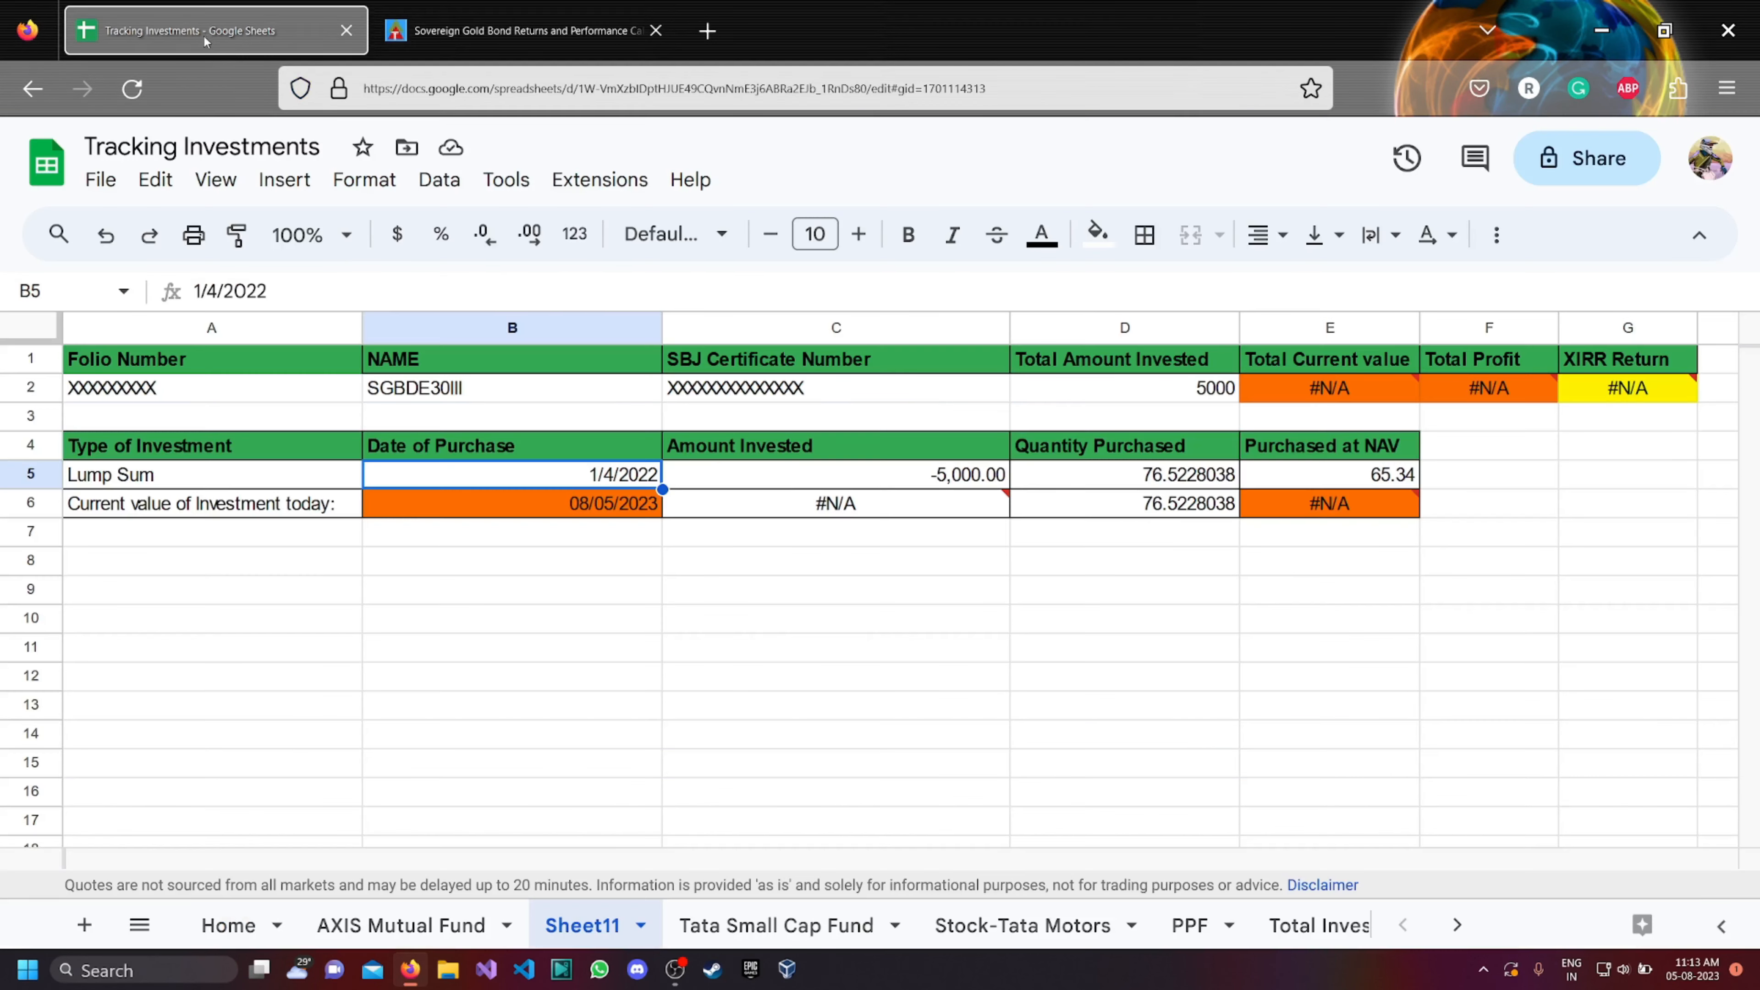
{"action": "double_click", "coordinate": [628, 480]}
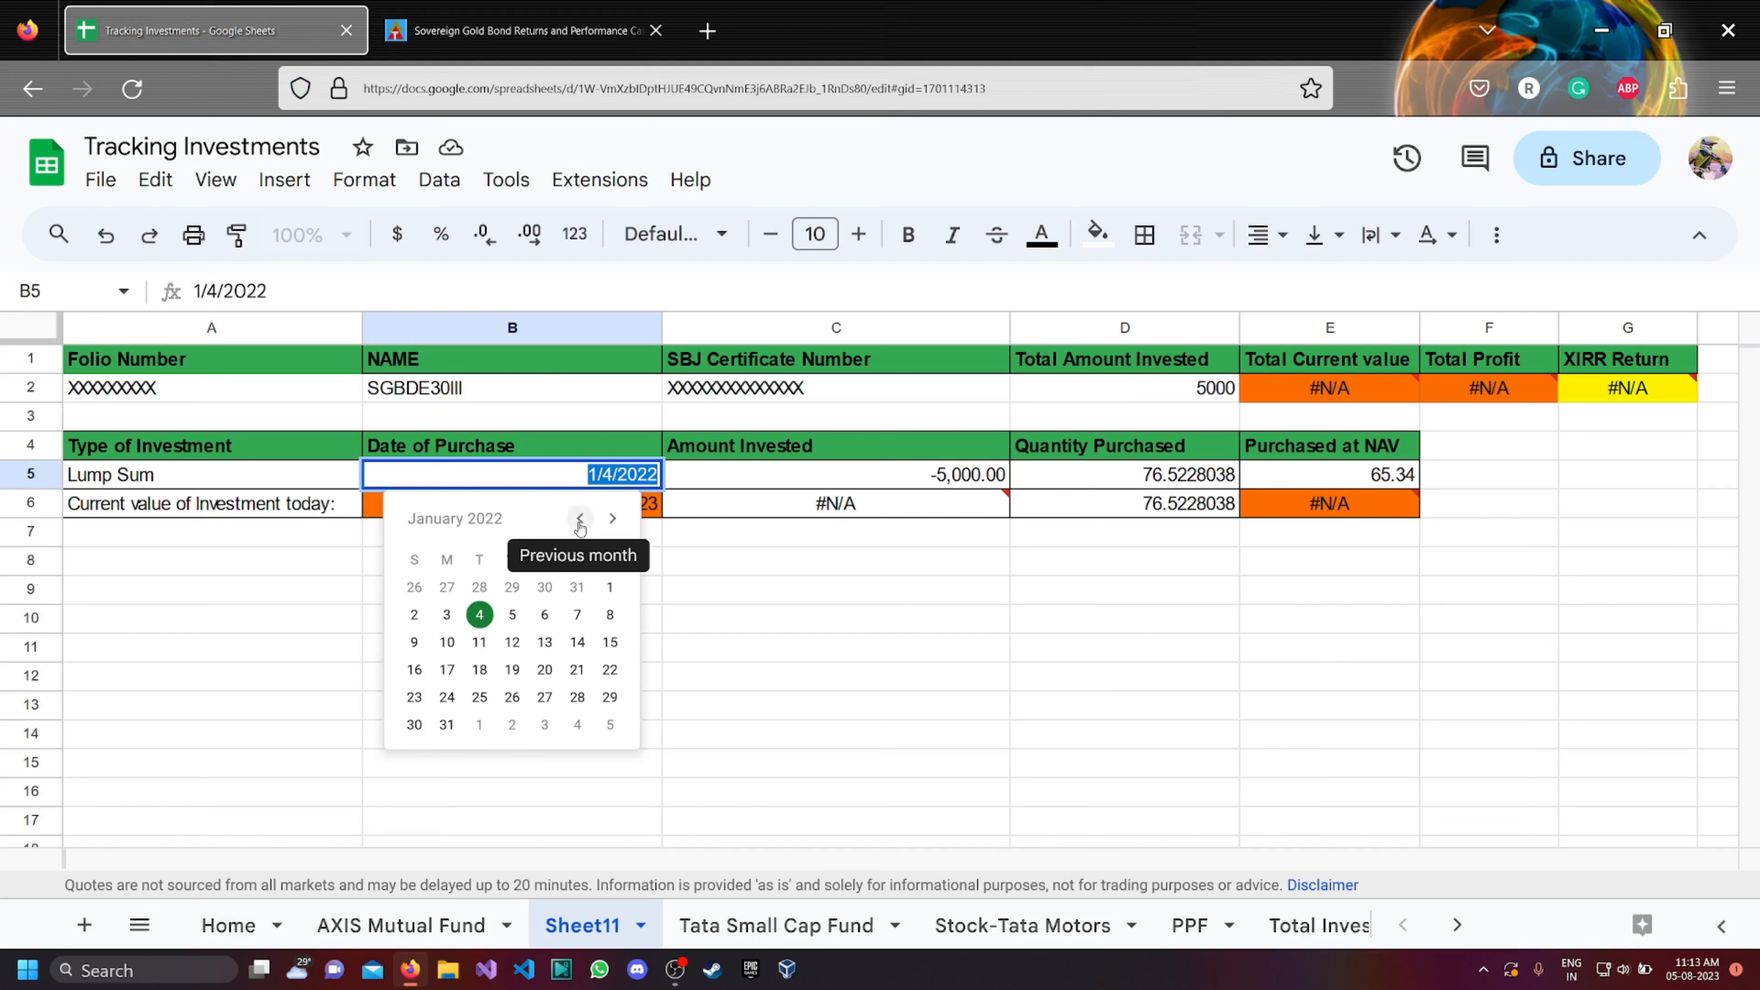
{"action": "left_click", "coordinate": [613, 519]}
{"action": "left_click", "coordinate": [613, 519]}
{"action": "left_click", "coordinate": [613, 520]}
{"action": "left_click", "coordinate": [614, 520]}
{"action": "left_click", "coordinate": [613, 520]}
{"action": "left_click", "coordinate": [613, 519]}
{"action": "left_click", "coordinate": [613, 520]}
{"action": "left_click", "coordinate": [614, 520]}
{"action": "left_click", "coordinate": [613, 519]}
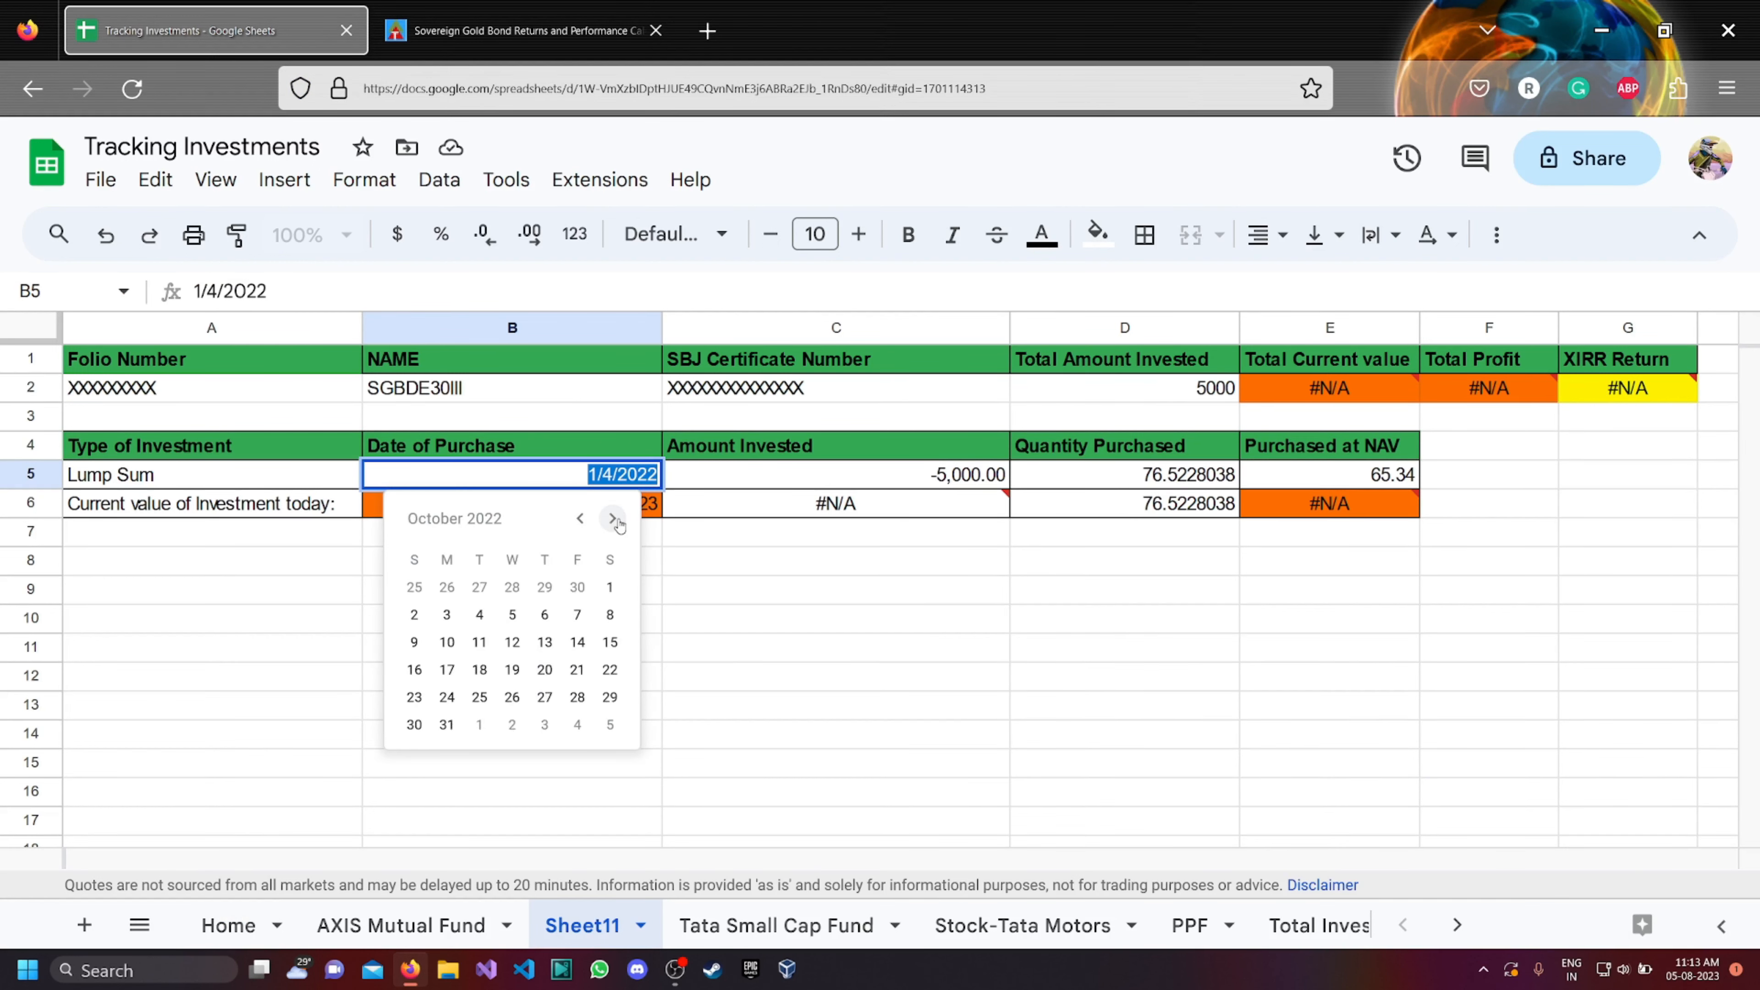
{"action": "left_click", "coordinate": [614, 520]}
{"action": "left_click", "coordinate": [613, 520]}
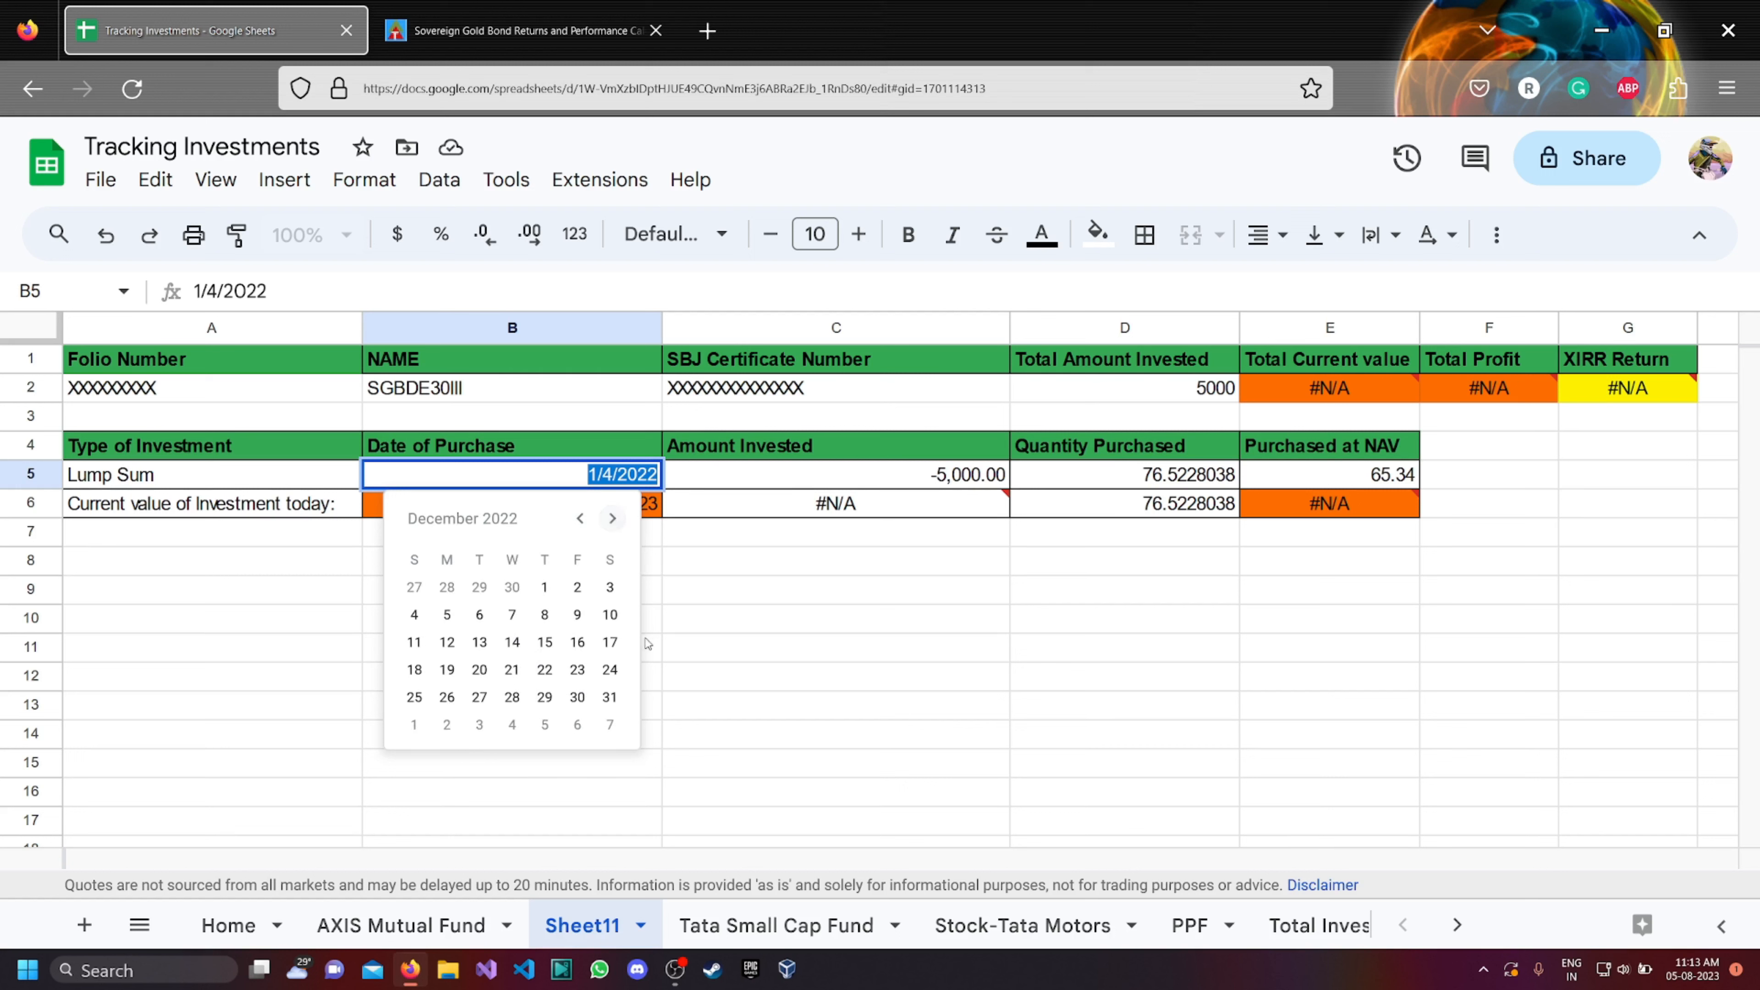
{"action": "left_click", "coordinate": [479, 697]}
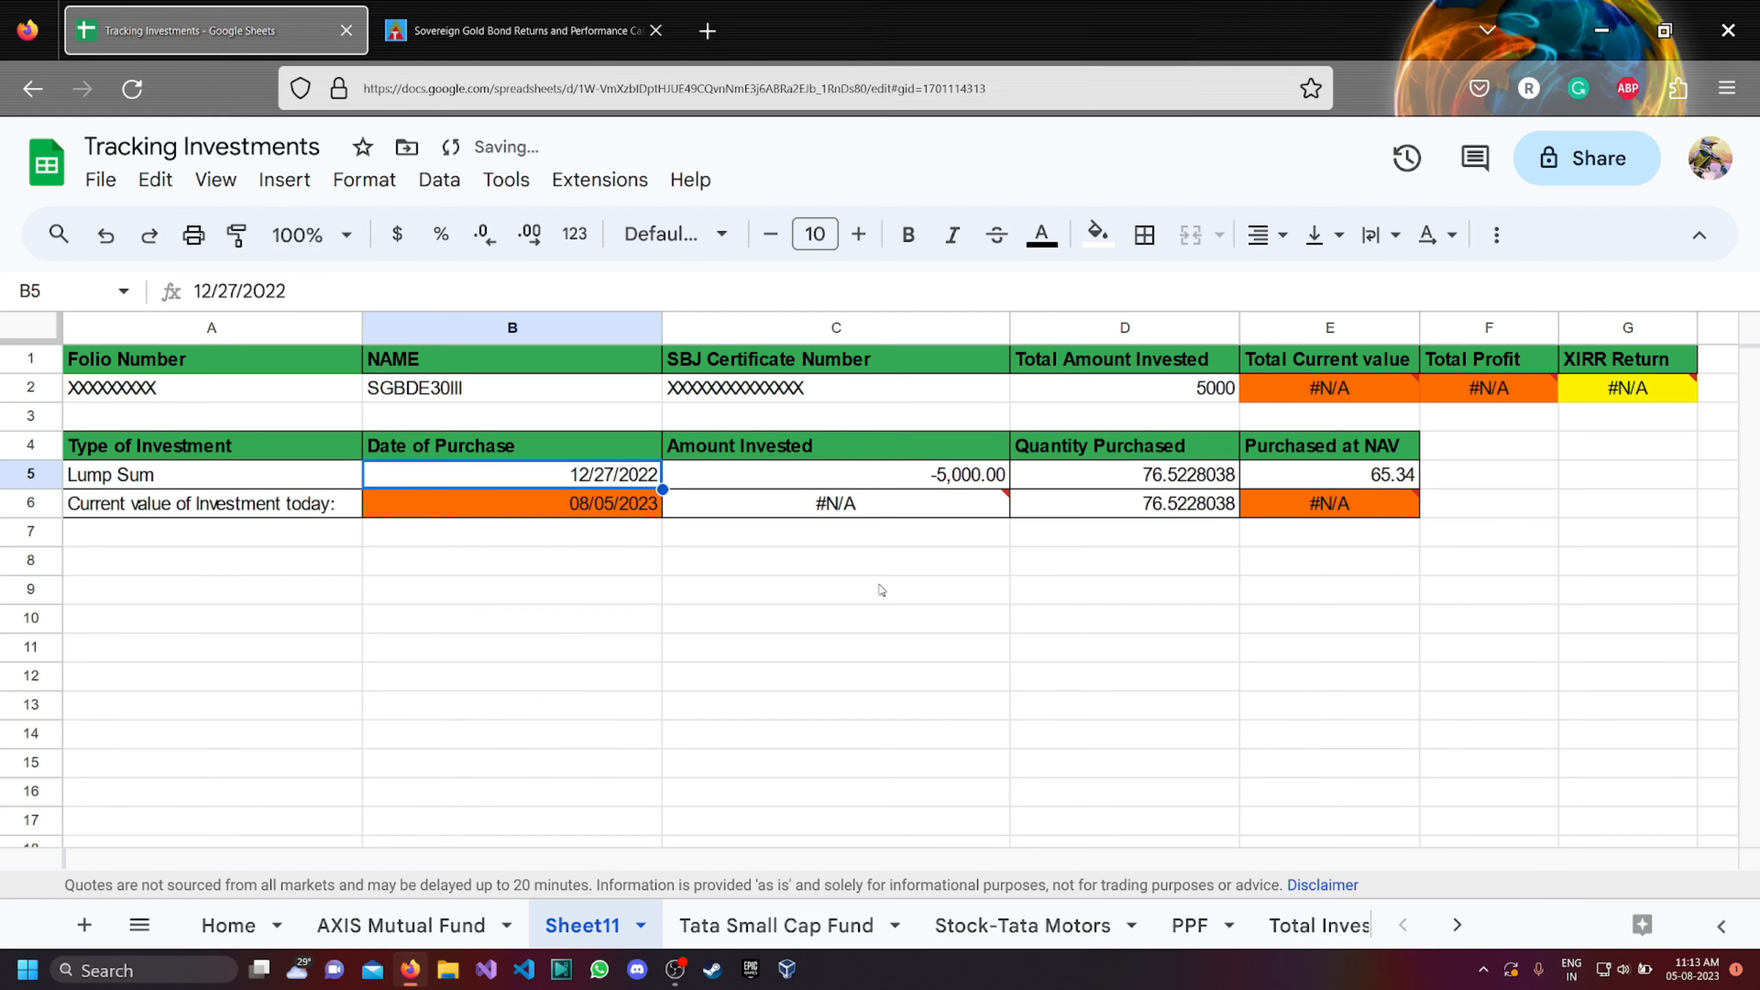
Set the Quantity Purchased in cell D5 to 20.
{"action": "left_click", "coordinate": [1147, 478]}
{"action": "type", "text": "20"}
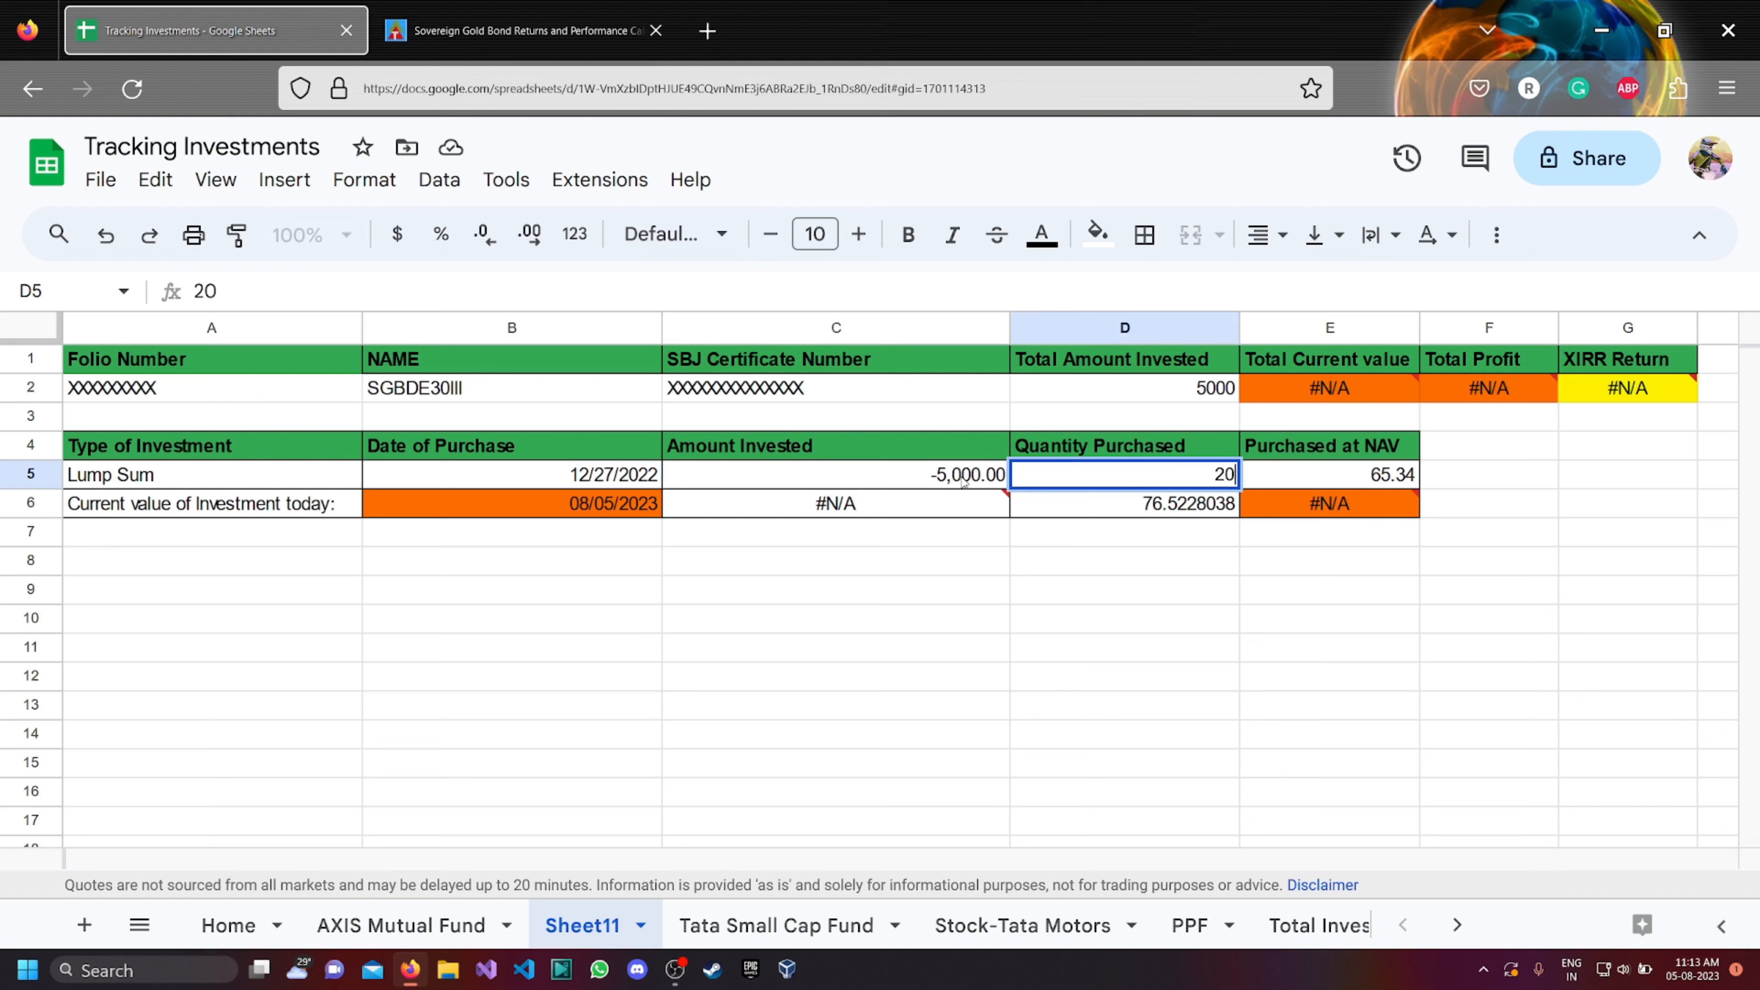
{"action": "left_click", "coordinate": [984, 586]}
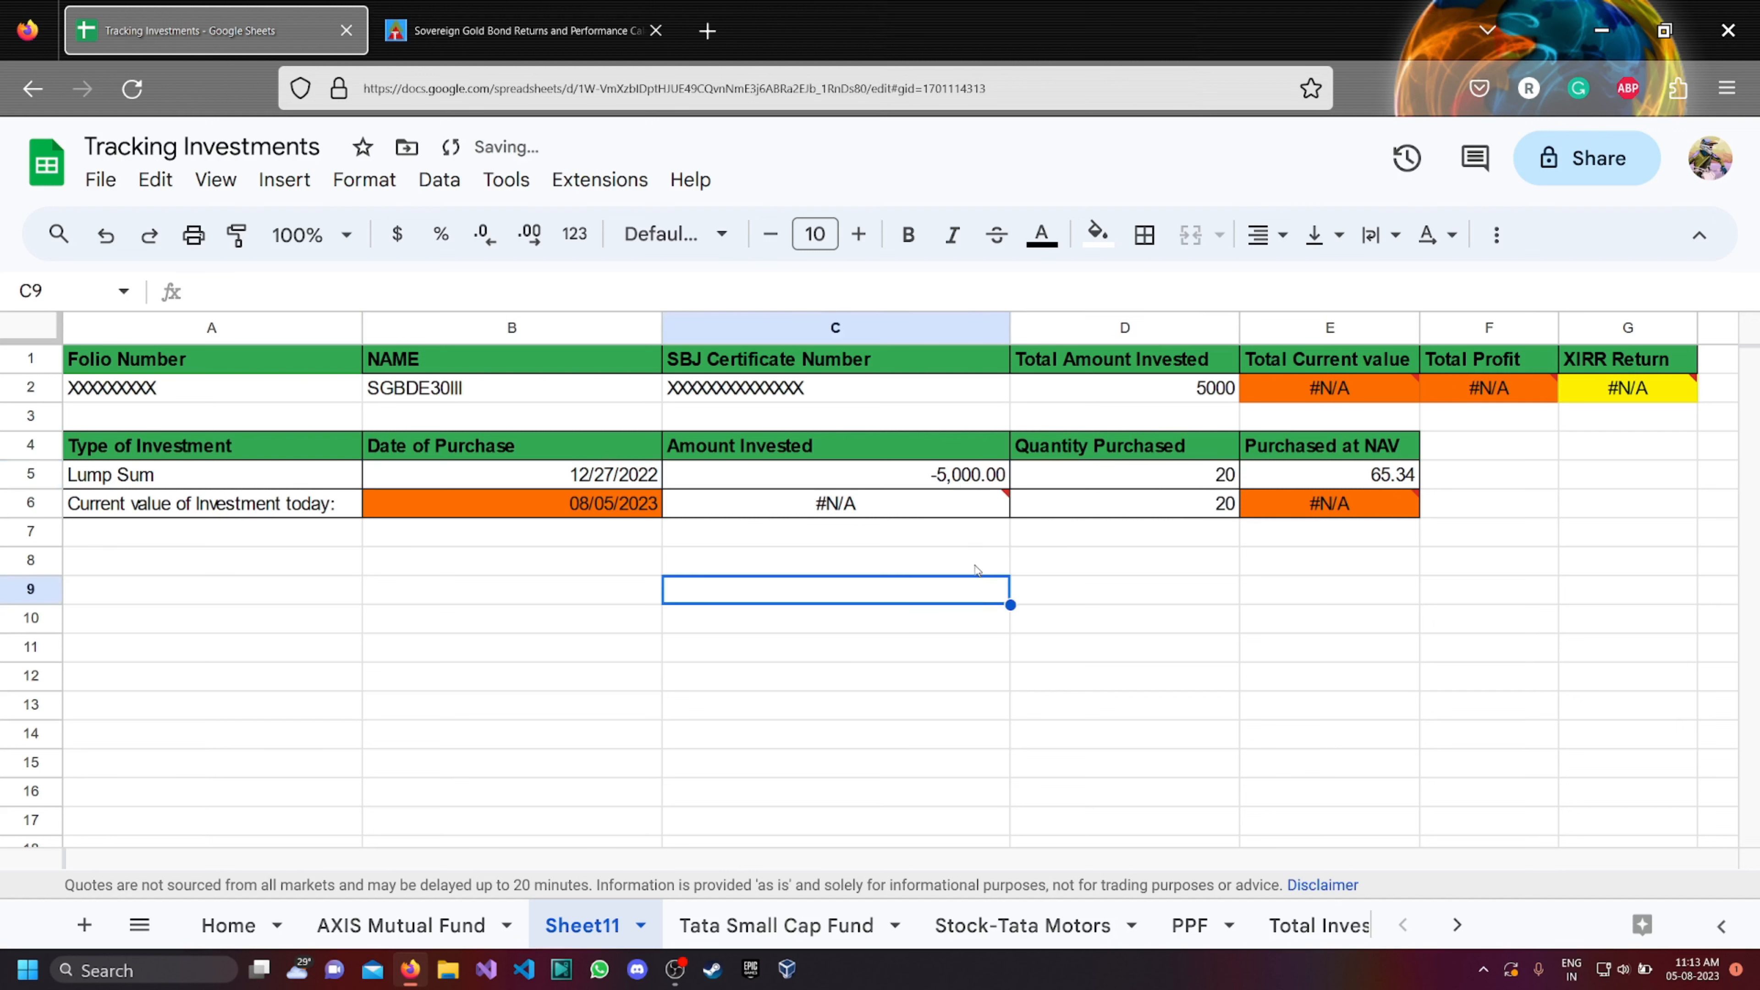
Set the Amount Invested in cell C5 to -107180, entered as a negative number.
{"action": "left_click", "coordinate": [968, 477]}
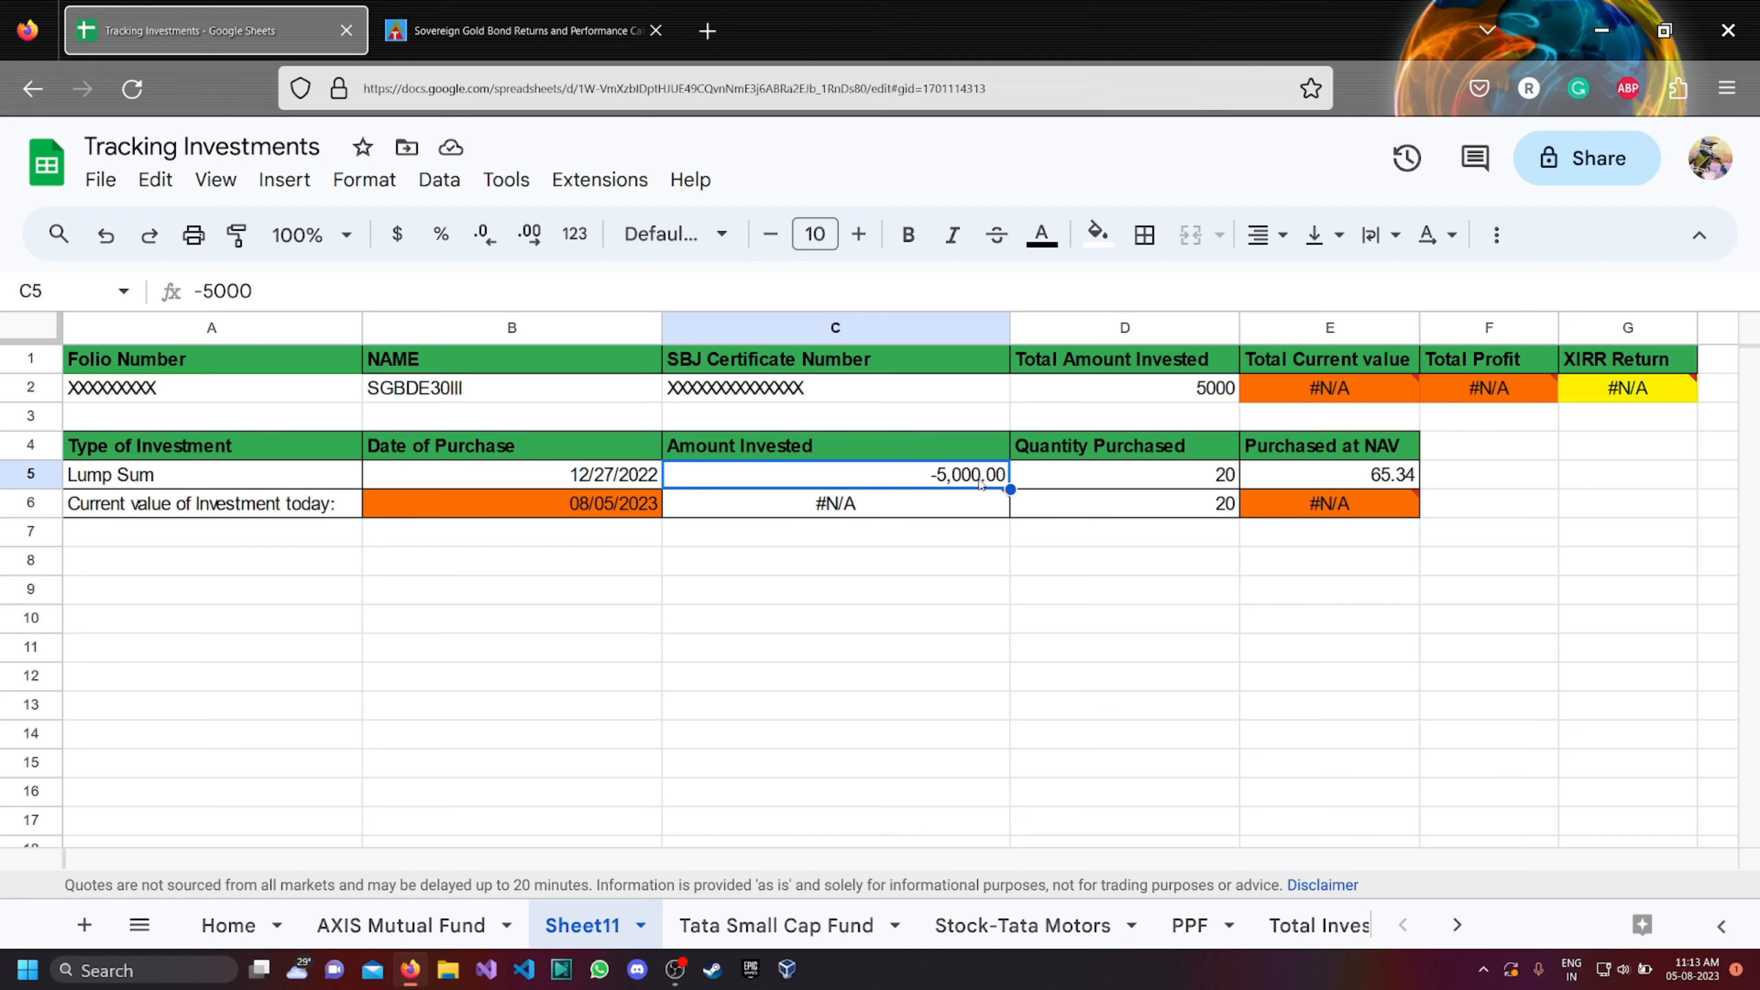
{"action": "type", "text": "1"}
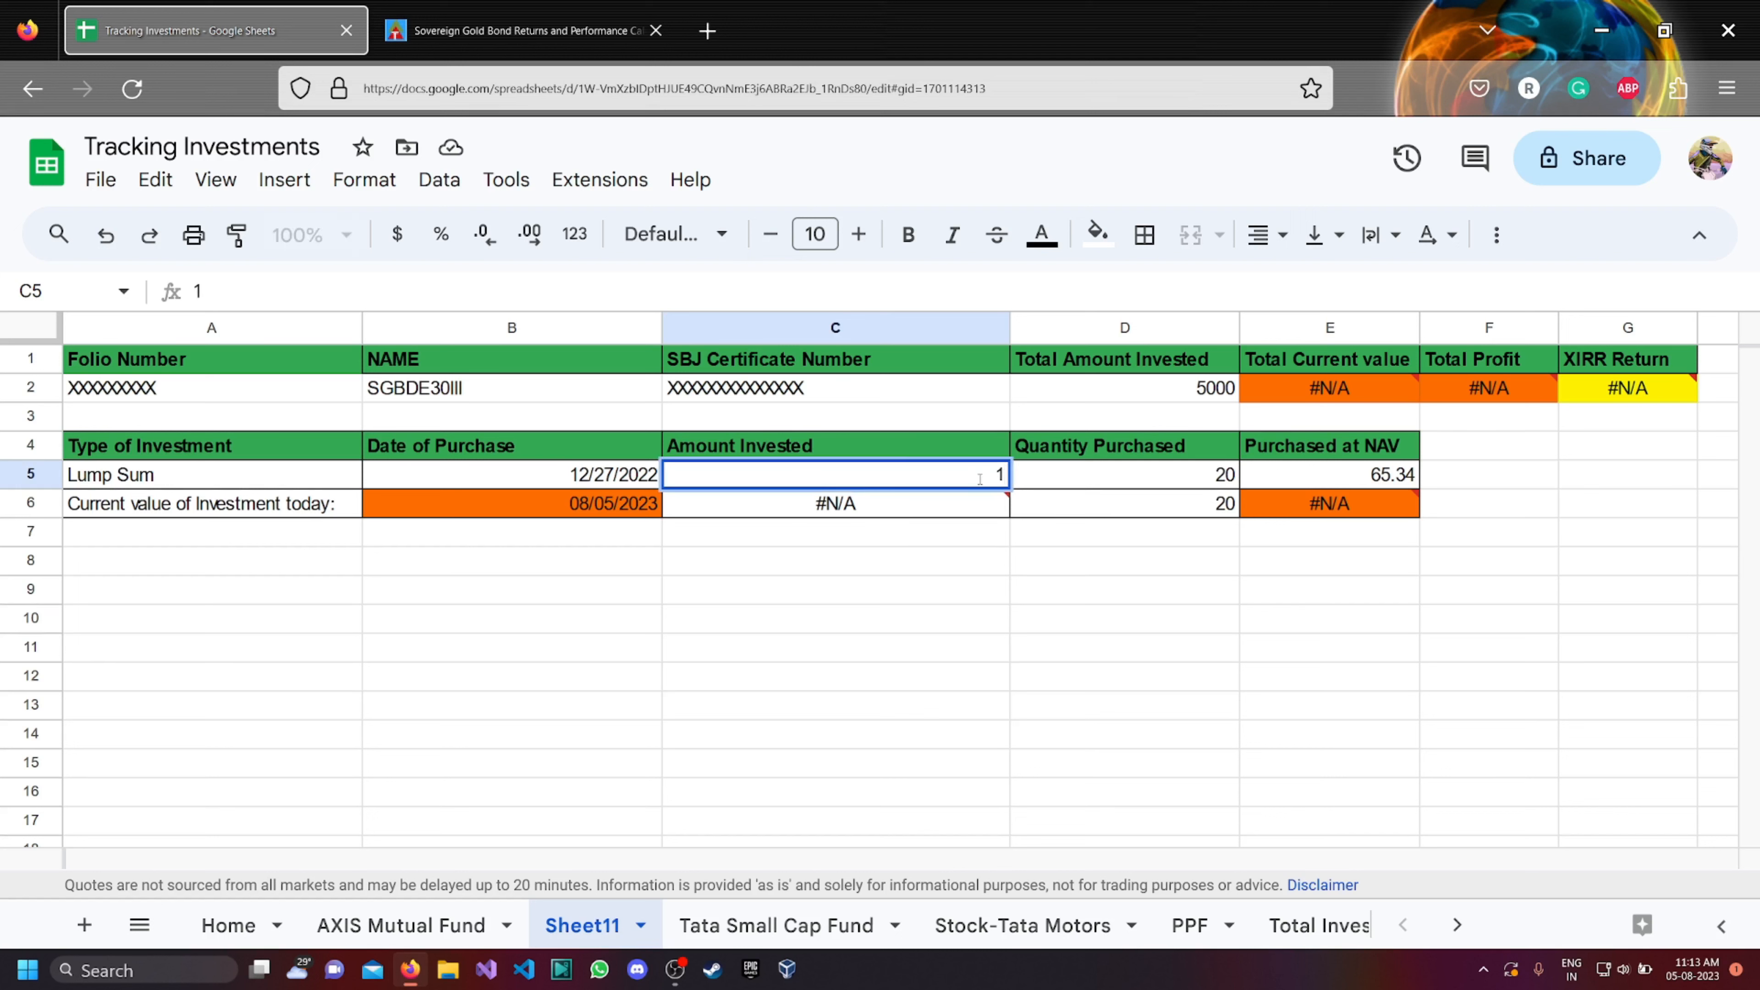
{"action": "key", "text": "BackSpace"}
{"action": "type", "text": "-107180"}
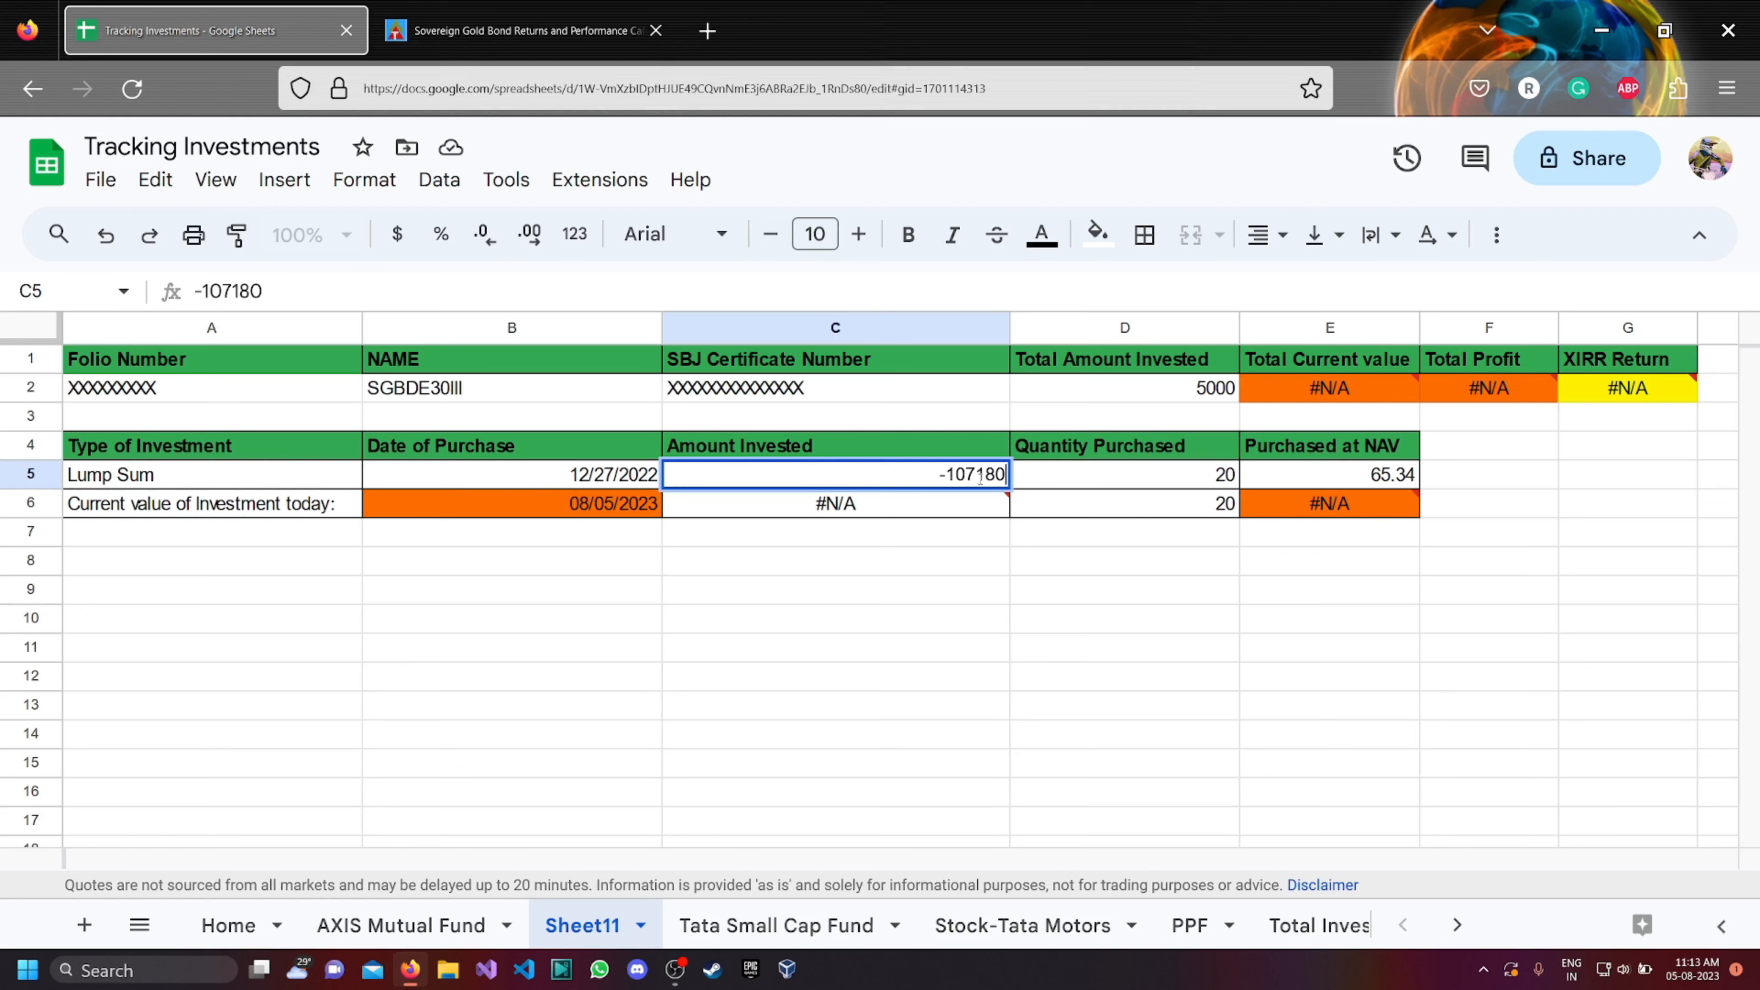
{"action": "left_click", "coordinate": [1029, 587]}
Look up the SGBDE30III retail price in the gold bond web table and set Purchased at NAV in E5 to 5359.
{"action": "left_click", "coordinate": [1363, 482]}
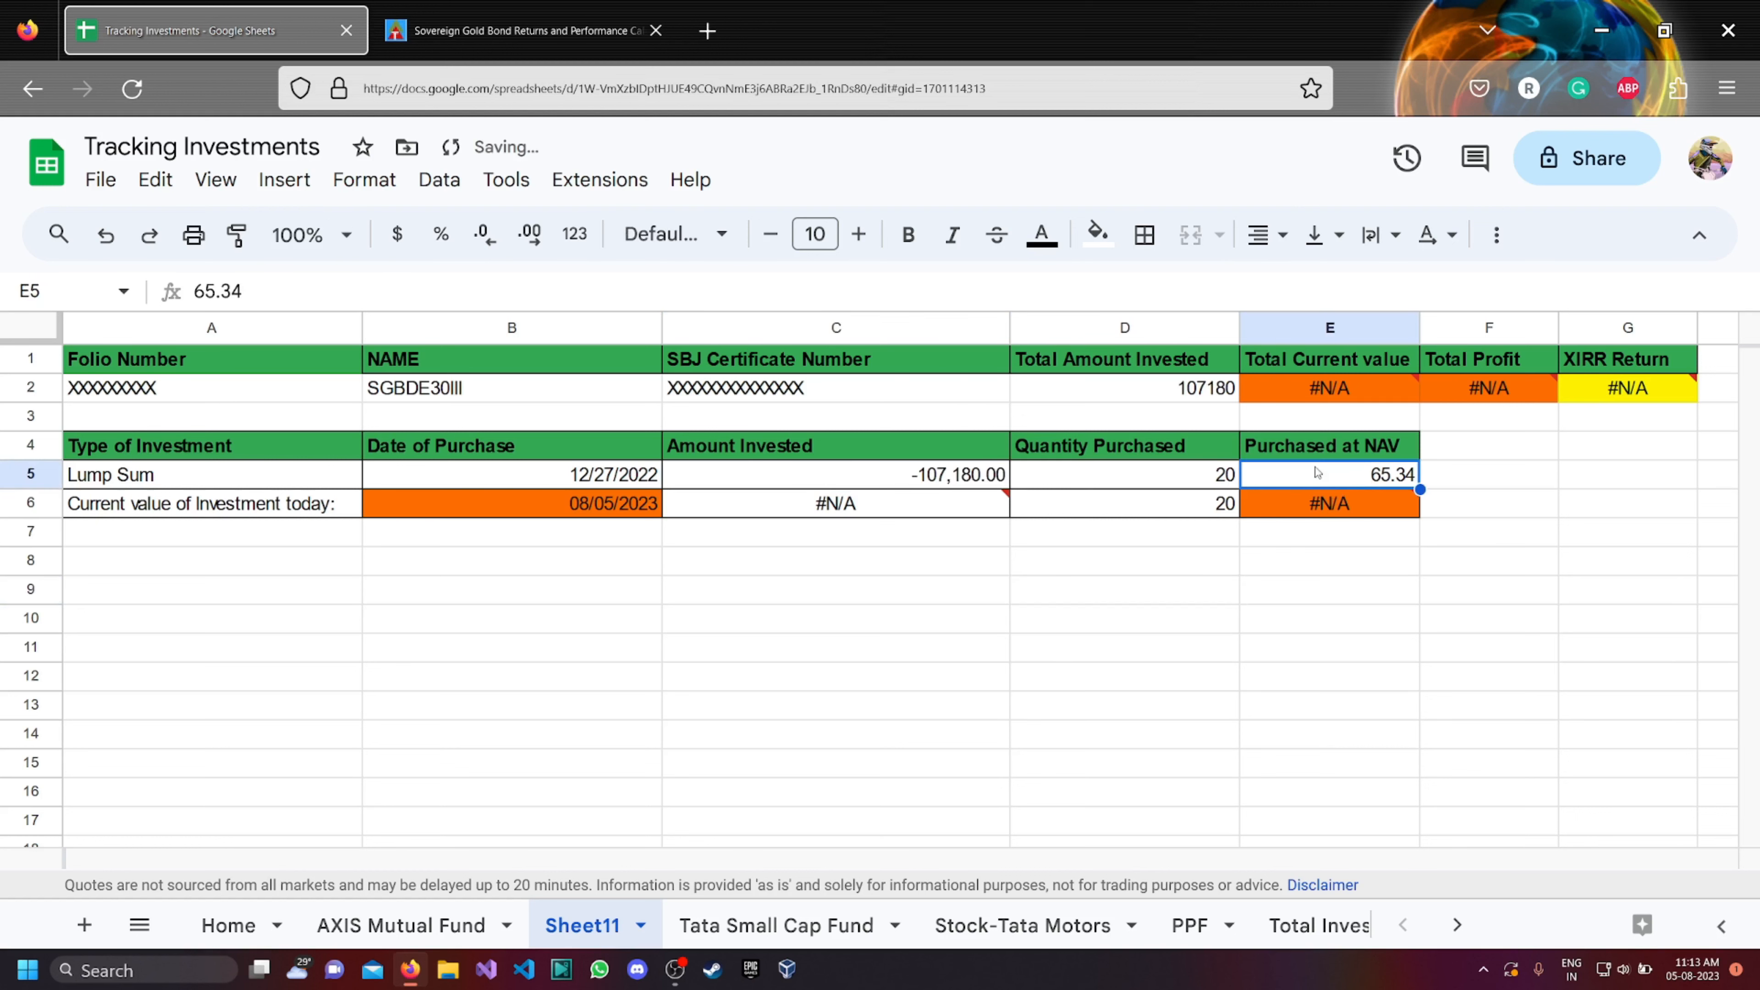
{"action": "left_click", "coordinate": [573, 33]}
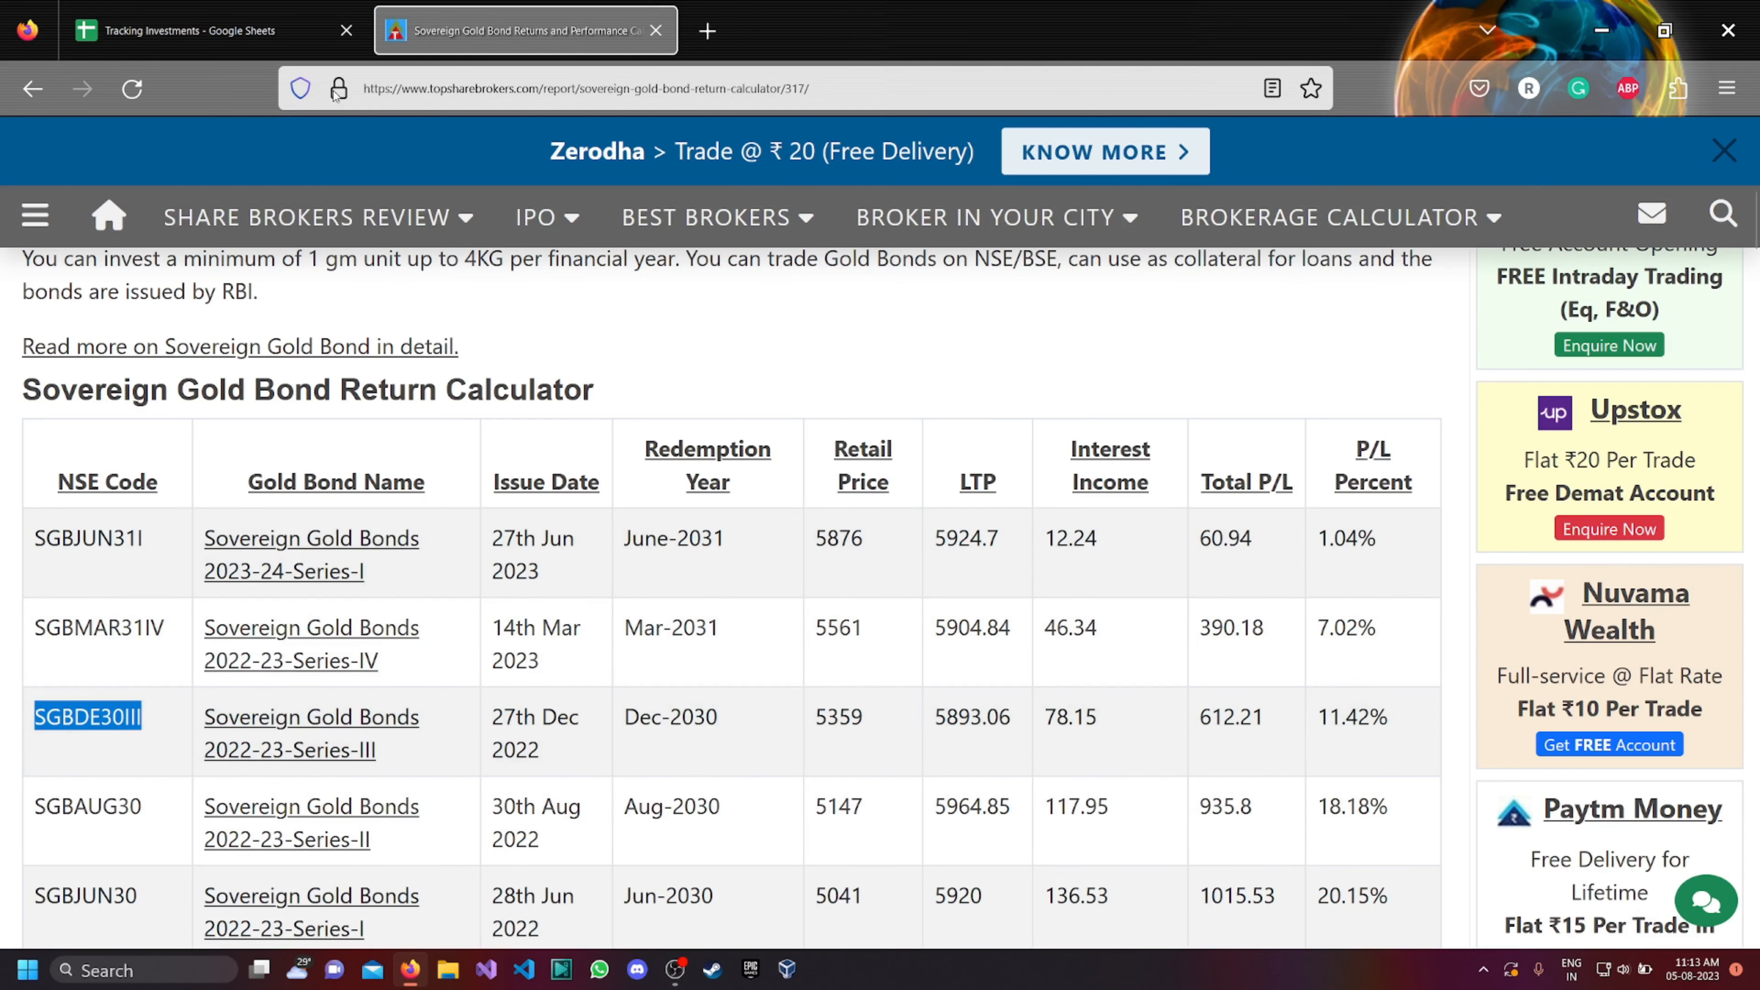
{"action": "left_click", "coordinate": [242, 31]}
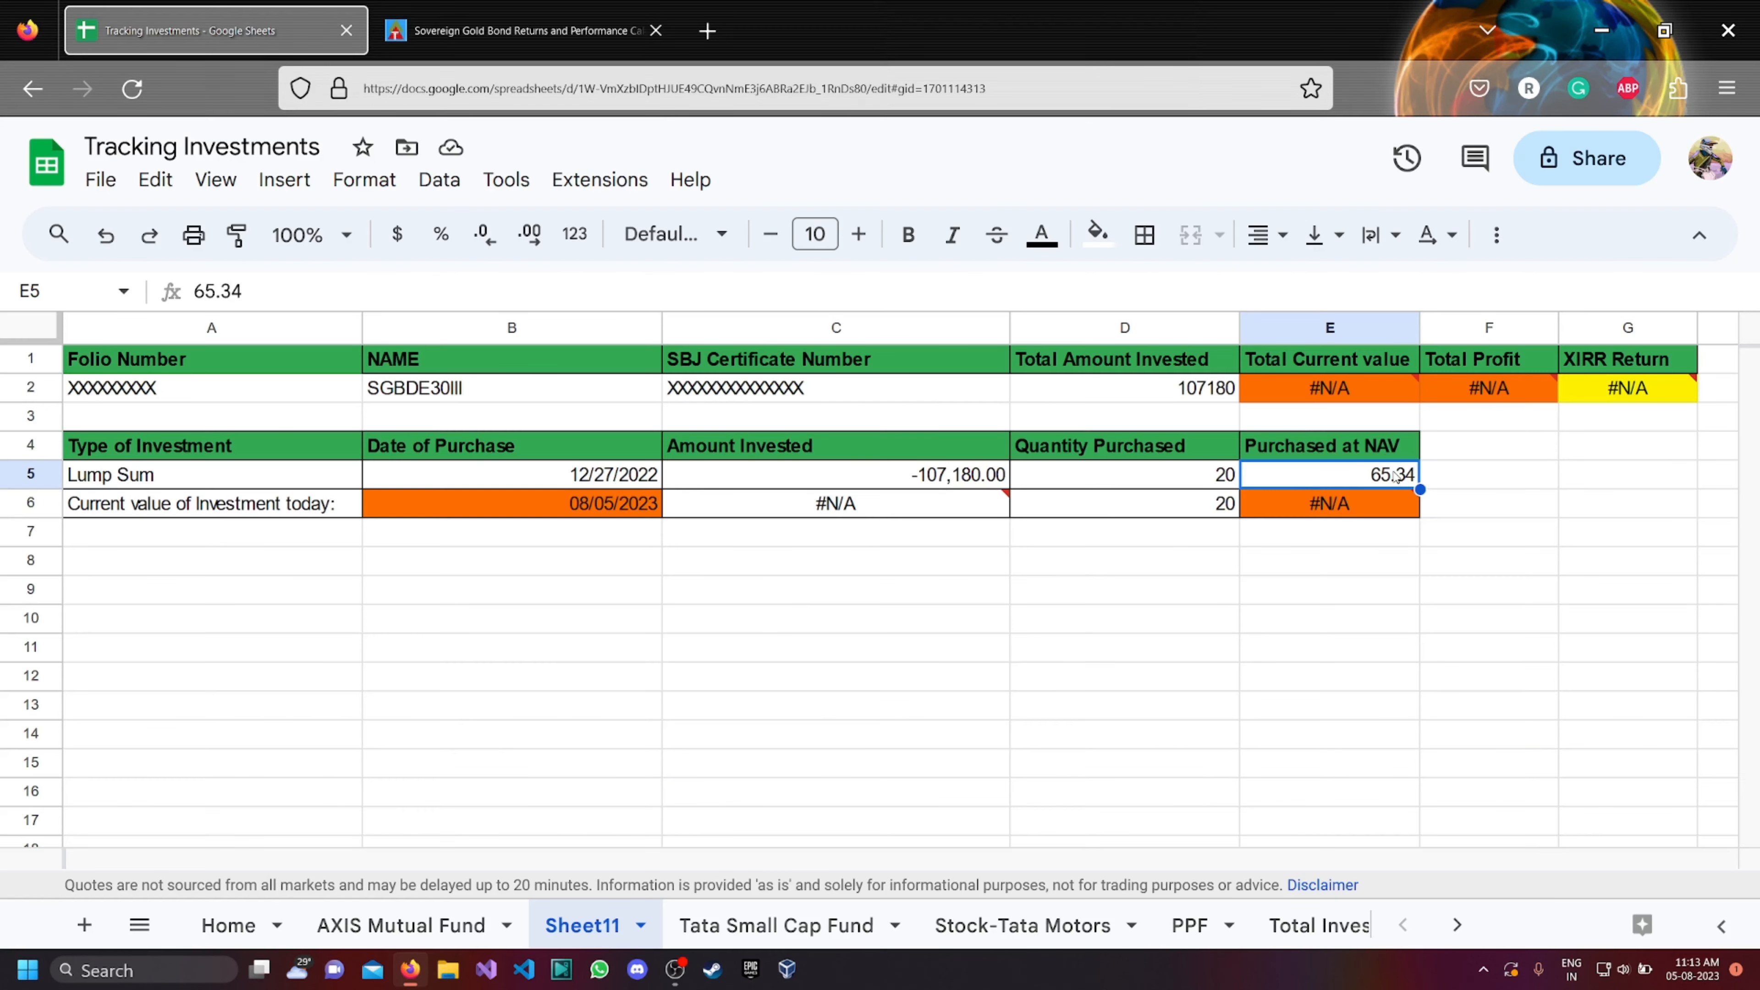
{"action": "type", "text": "5359"}
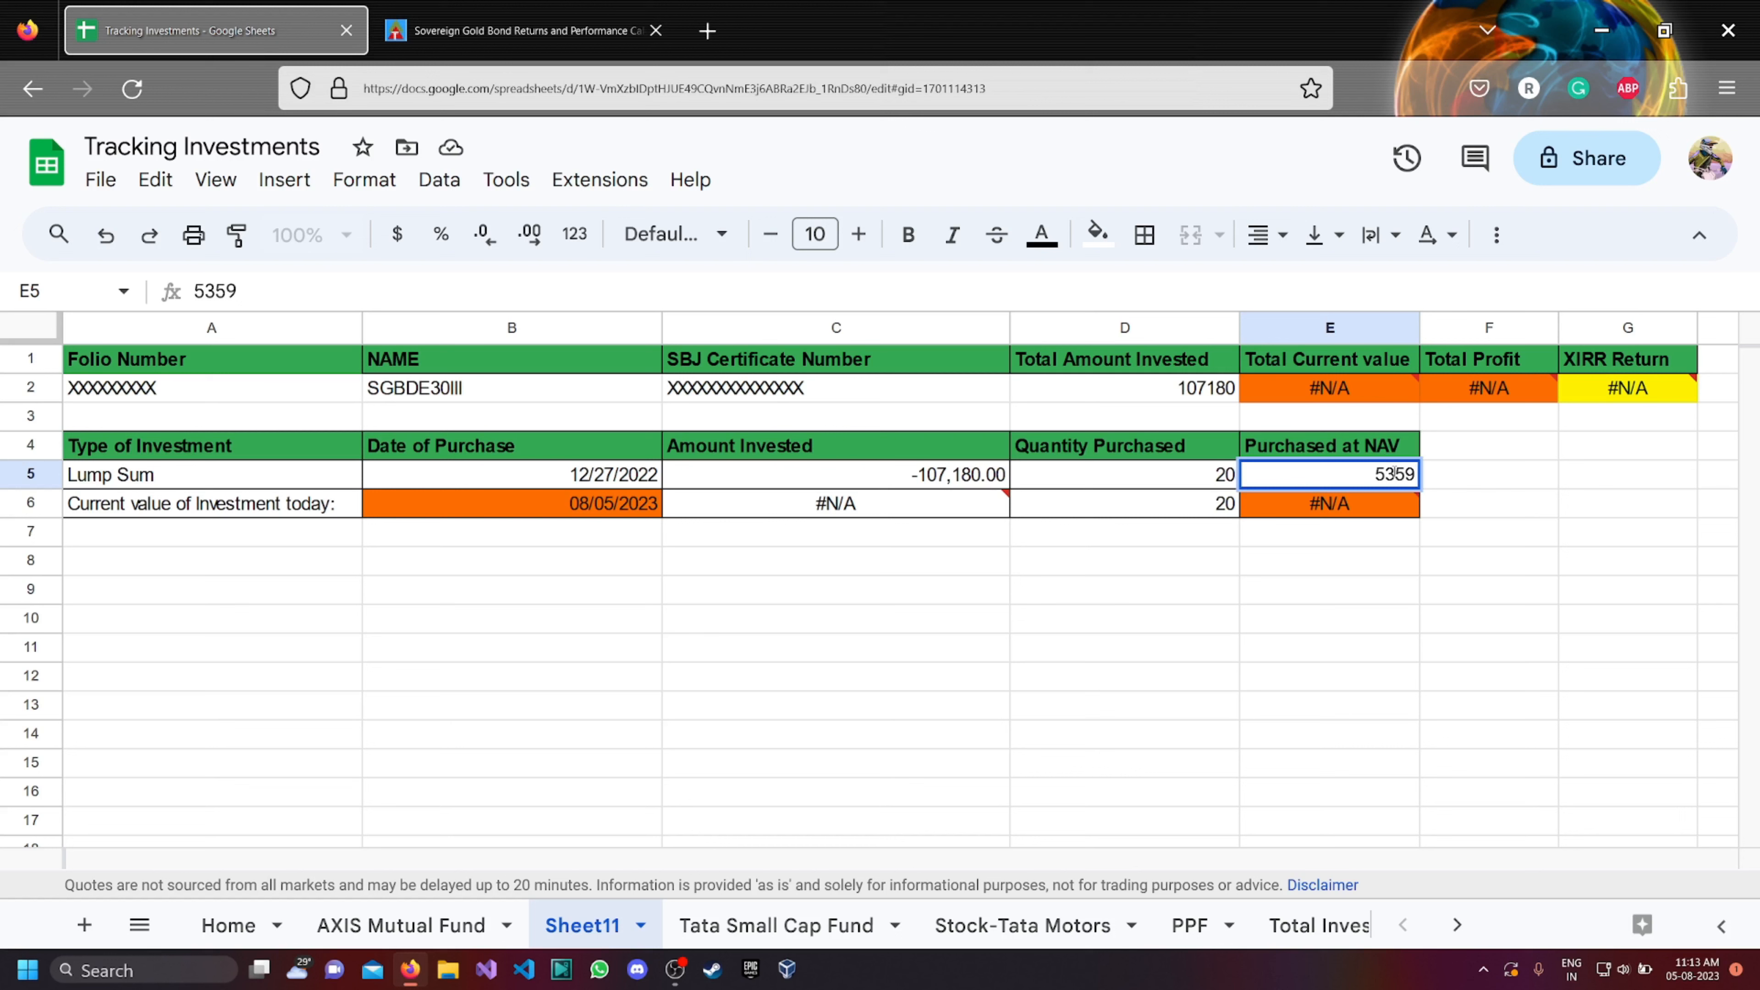
{"action": "left_click", "coordinate": [1360, 593]}
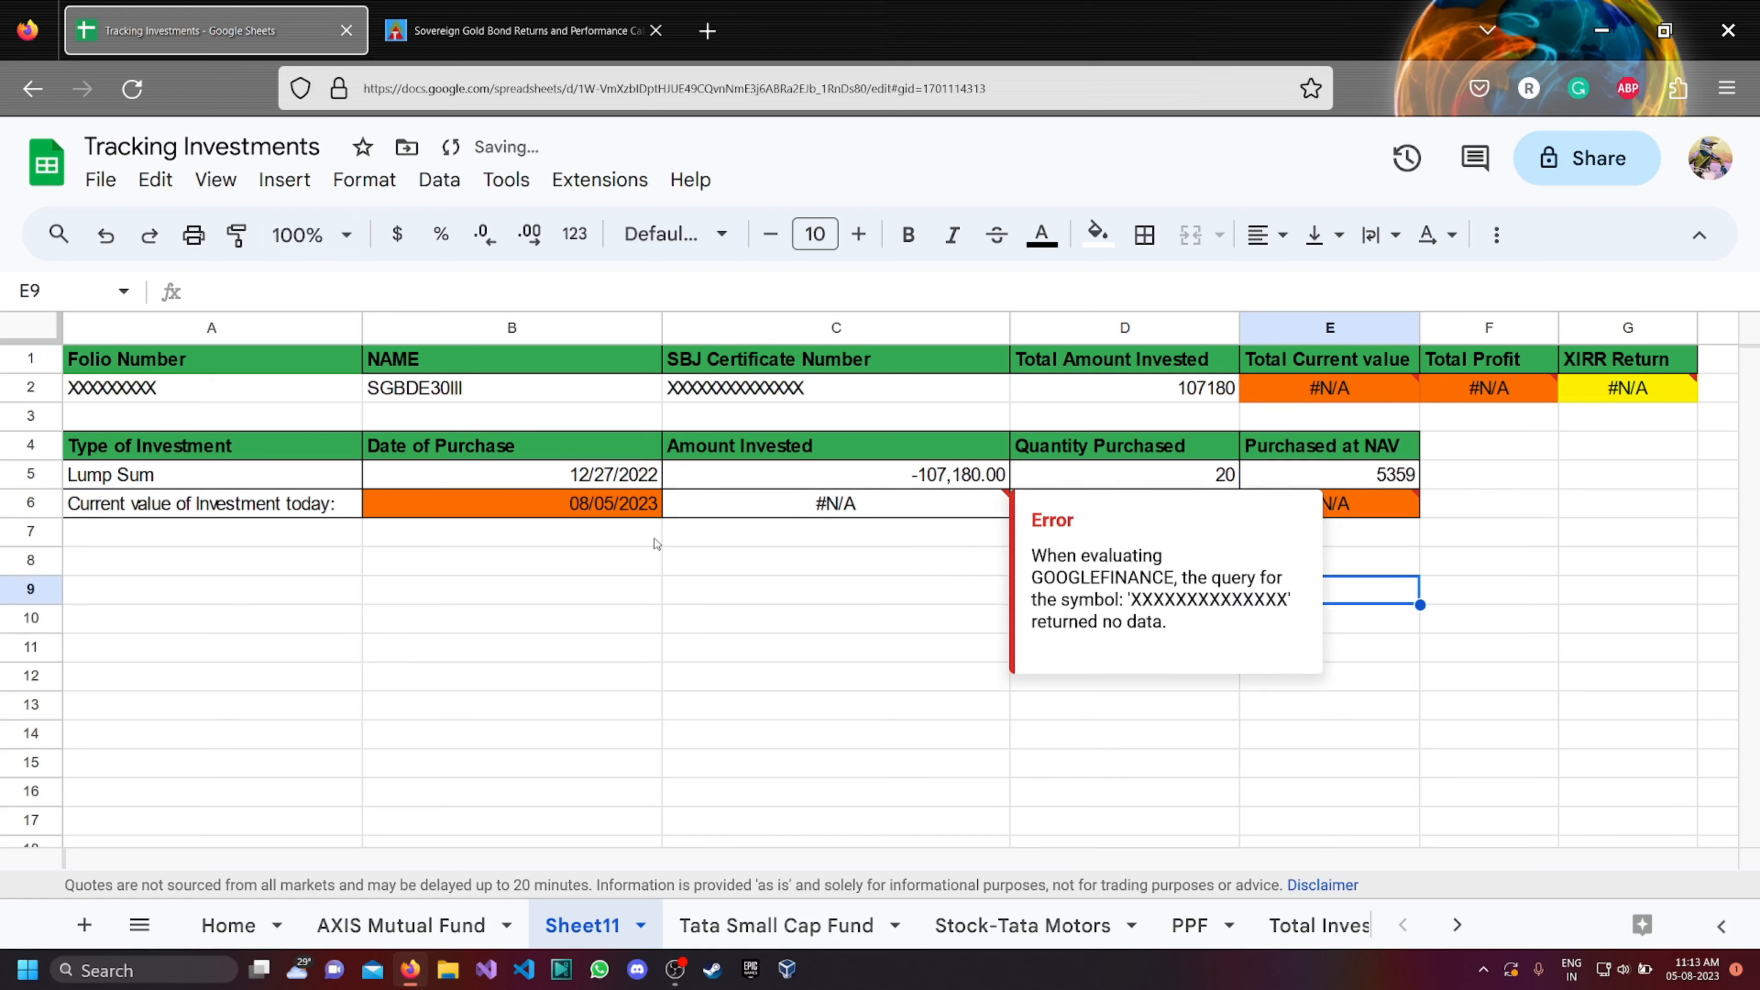
{"action": "left_click", "coordinate": [1514, 557]}
{"action": "left_click", "coordinate": [1338, 511]}
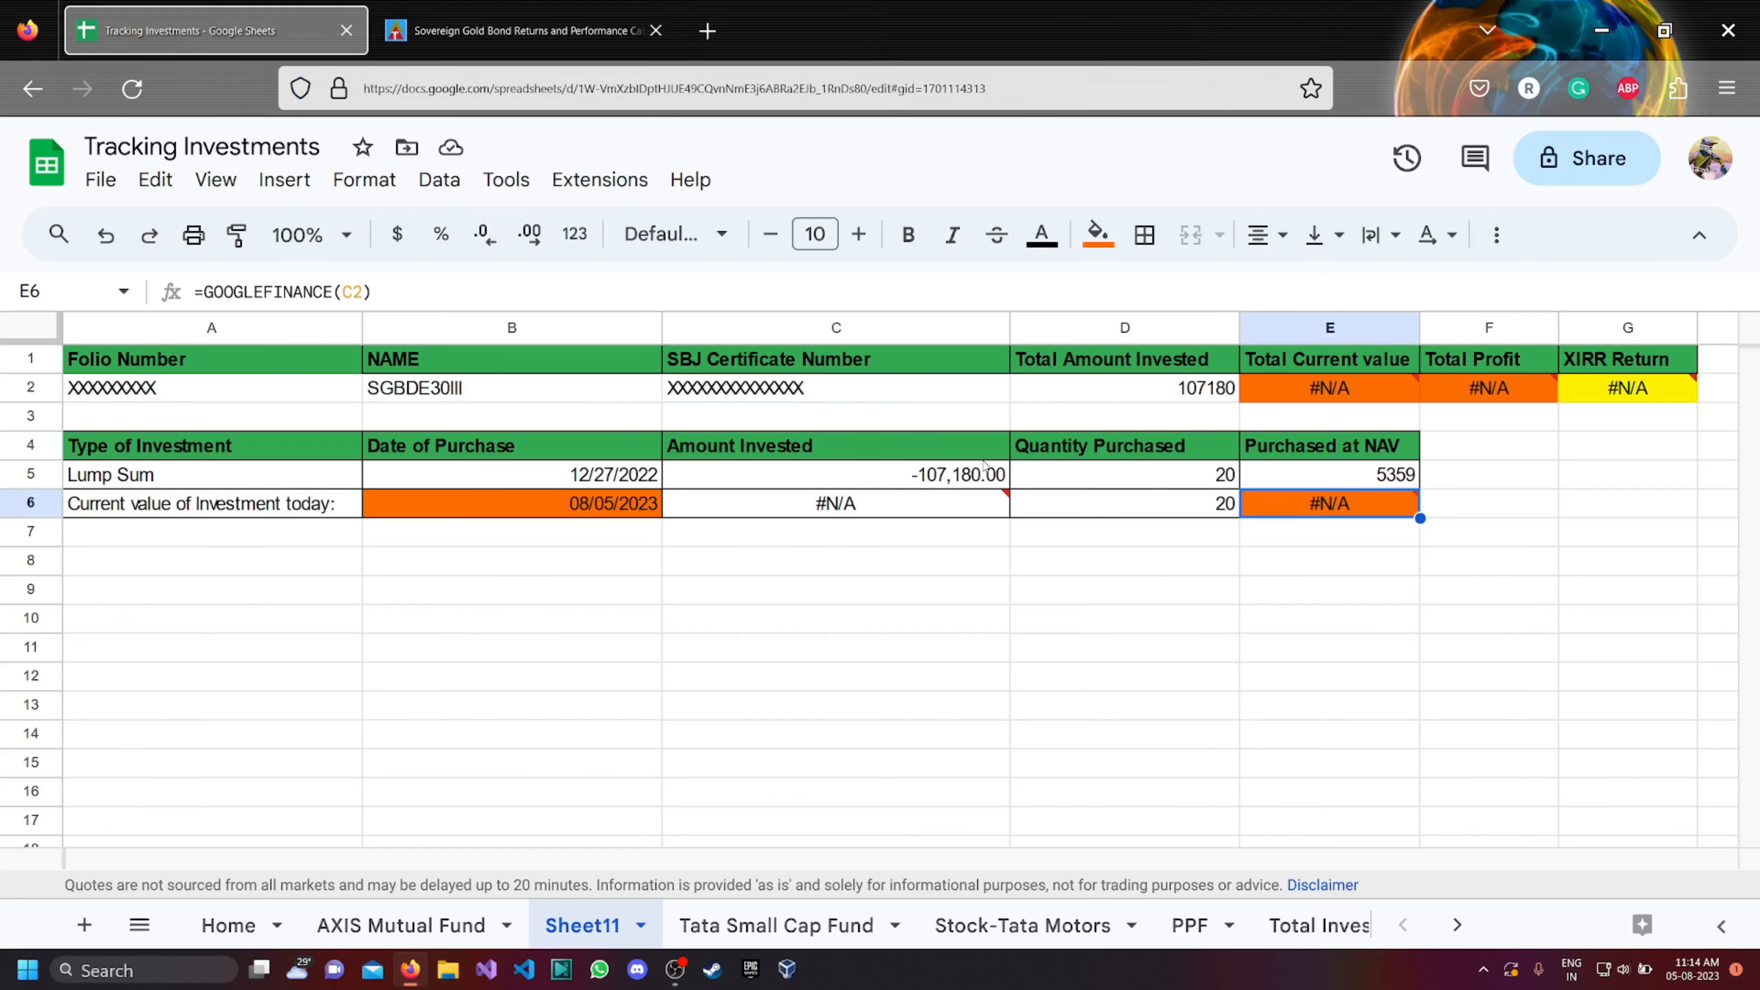
{"action": "scroll", "coordinate": [201, 619], "scroll_direction": "down", "scroll_amount": 13}
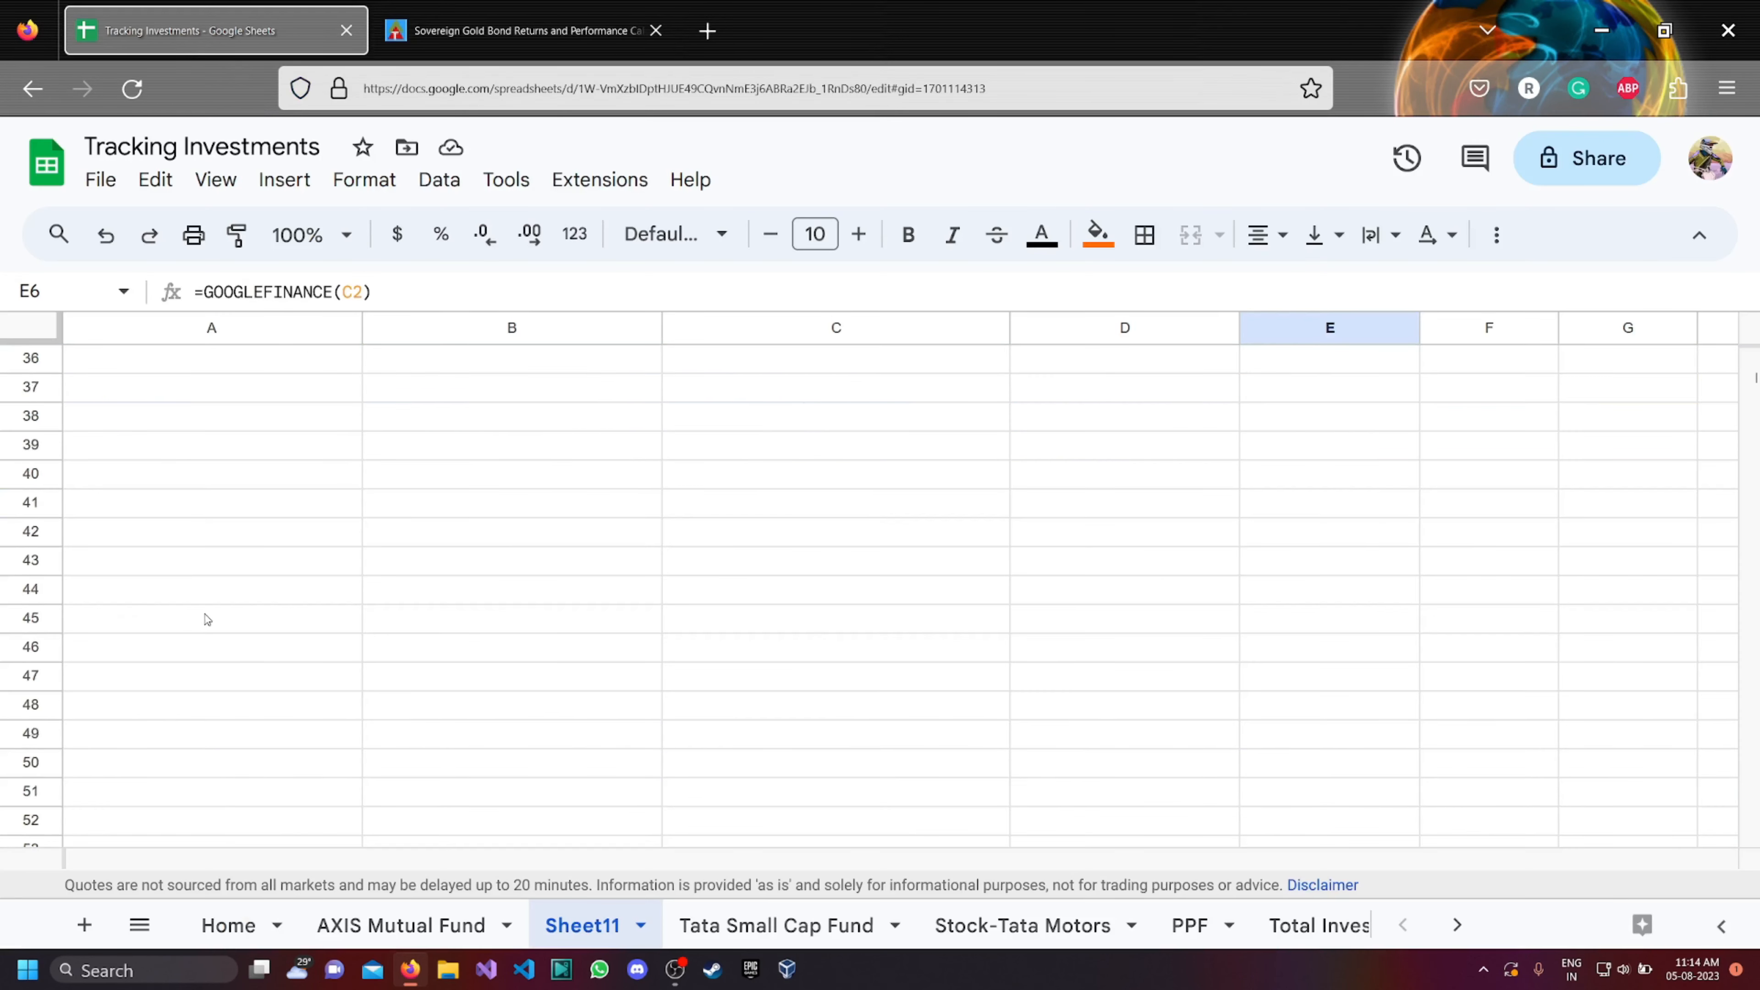
{"action": "left_click", "coordinate": [84, 628]}
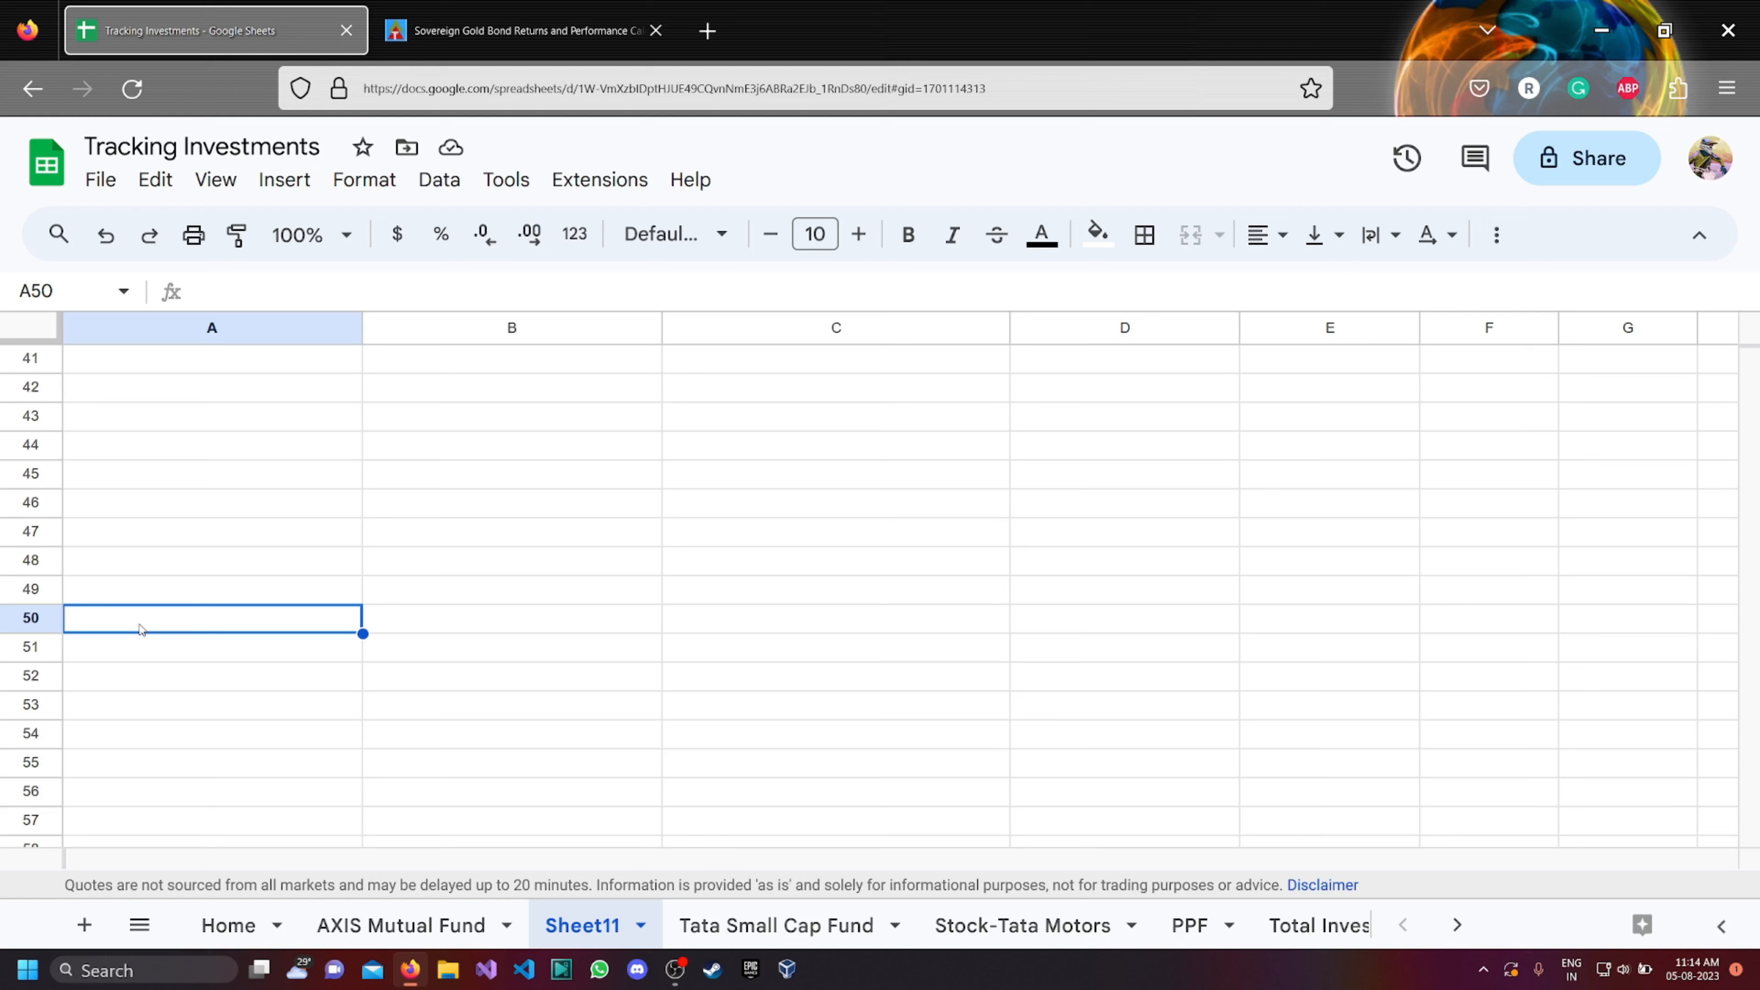
{"action": "type", "text": "=IMPORTHTML(\"https://www.topsharebrokers.com/report/sovereign-gold-bond-return-calculator/317/\",\"table\",1)"}
{"action": "key", "text": "Return"}
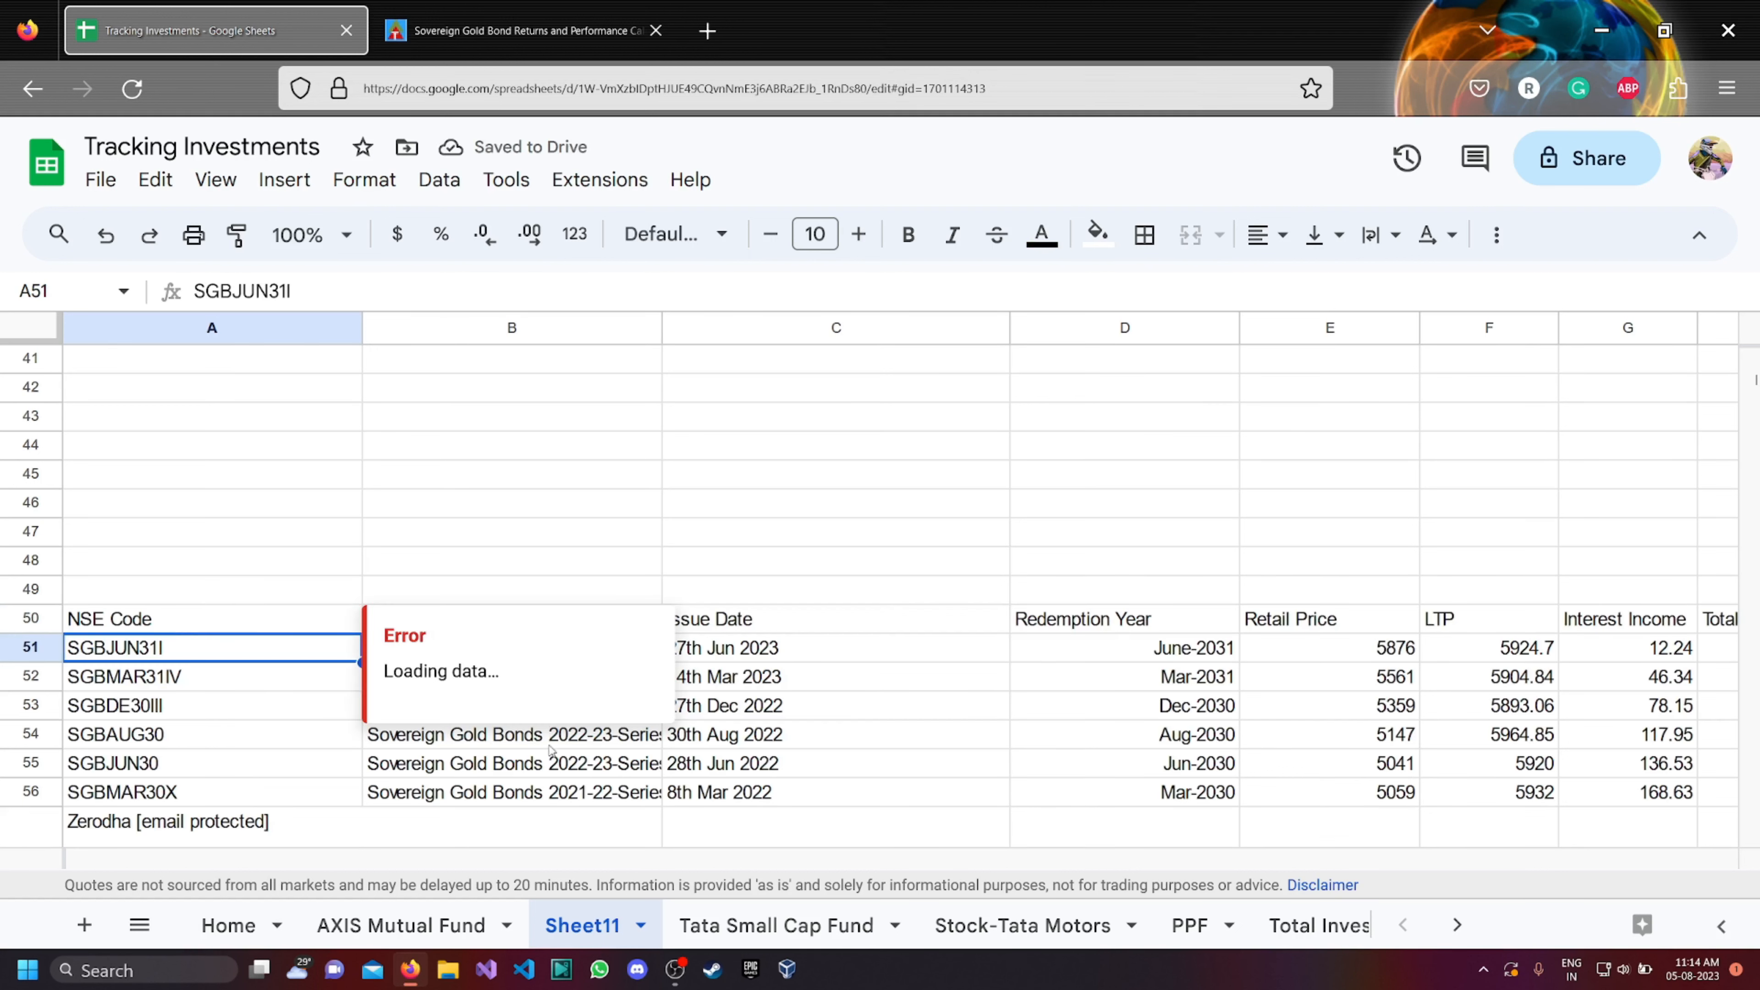
Review the import formula in cell A50 against the source page's address and gold bond table.
{"action": "left_click", "coordinate": [745, 558]}
{"action": "left_click", "coordinate": [160, 605]}
{"action": "left_click", "coordinate": [814, 445]}
{"action": "left_click", "coordinate": [489, 35]}
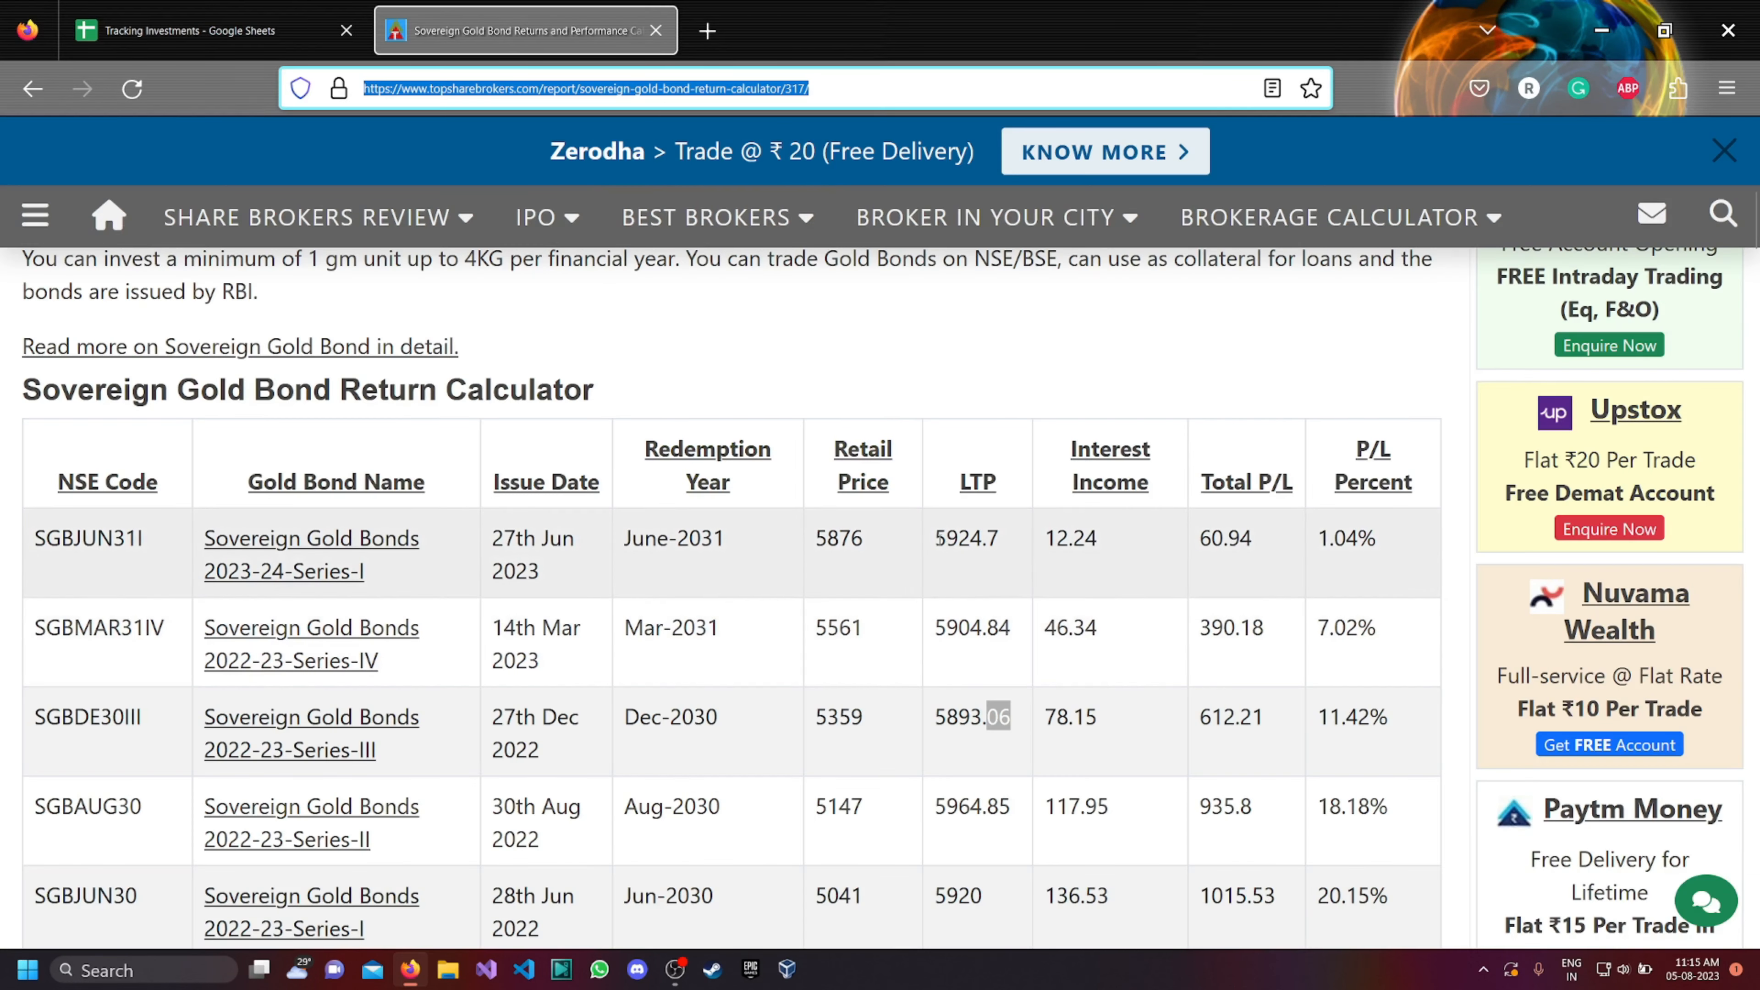
{"action": "left_click", "coordinate": [272, 31]}
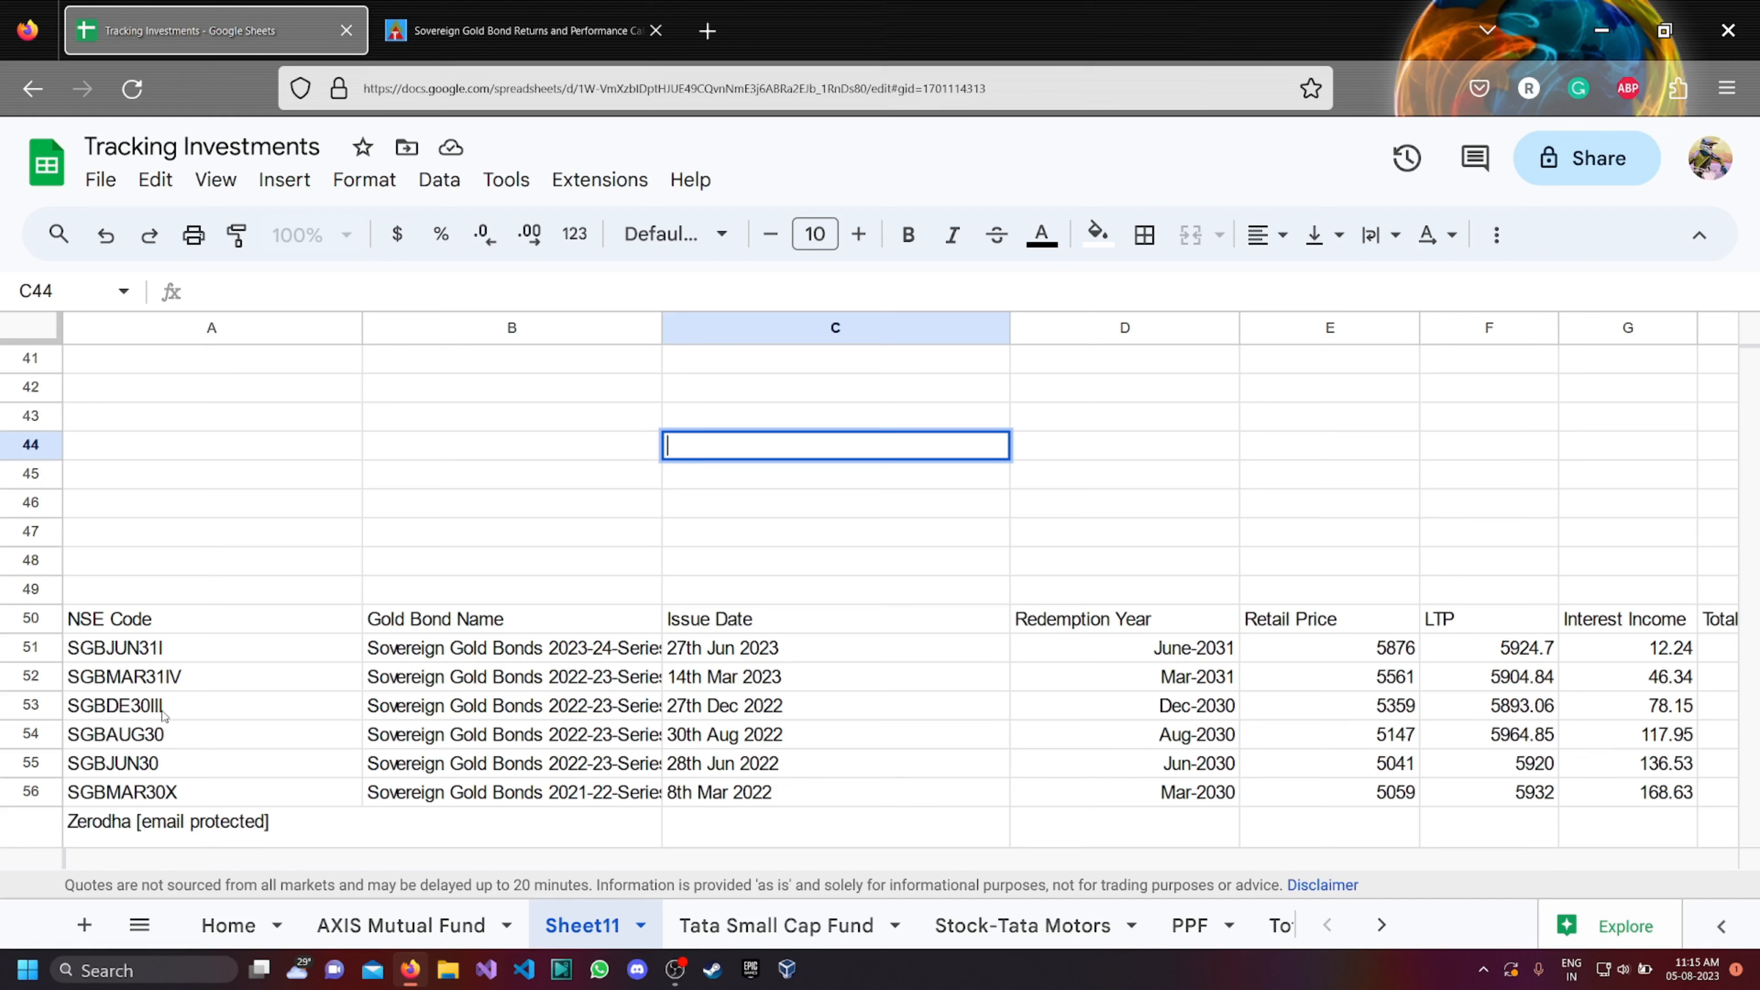
Set the current price in cell E6 to the SGBDE30III LTP from the imported table's cell F53, 5893.06.
{"action": "left_click", "coordinate": [1490, 710]}
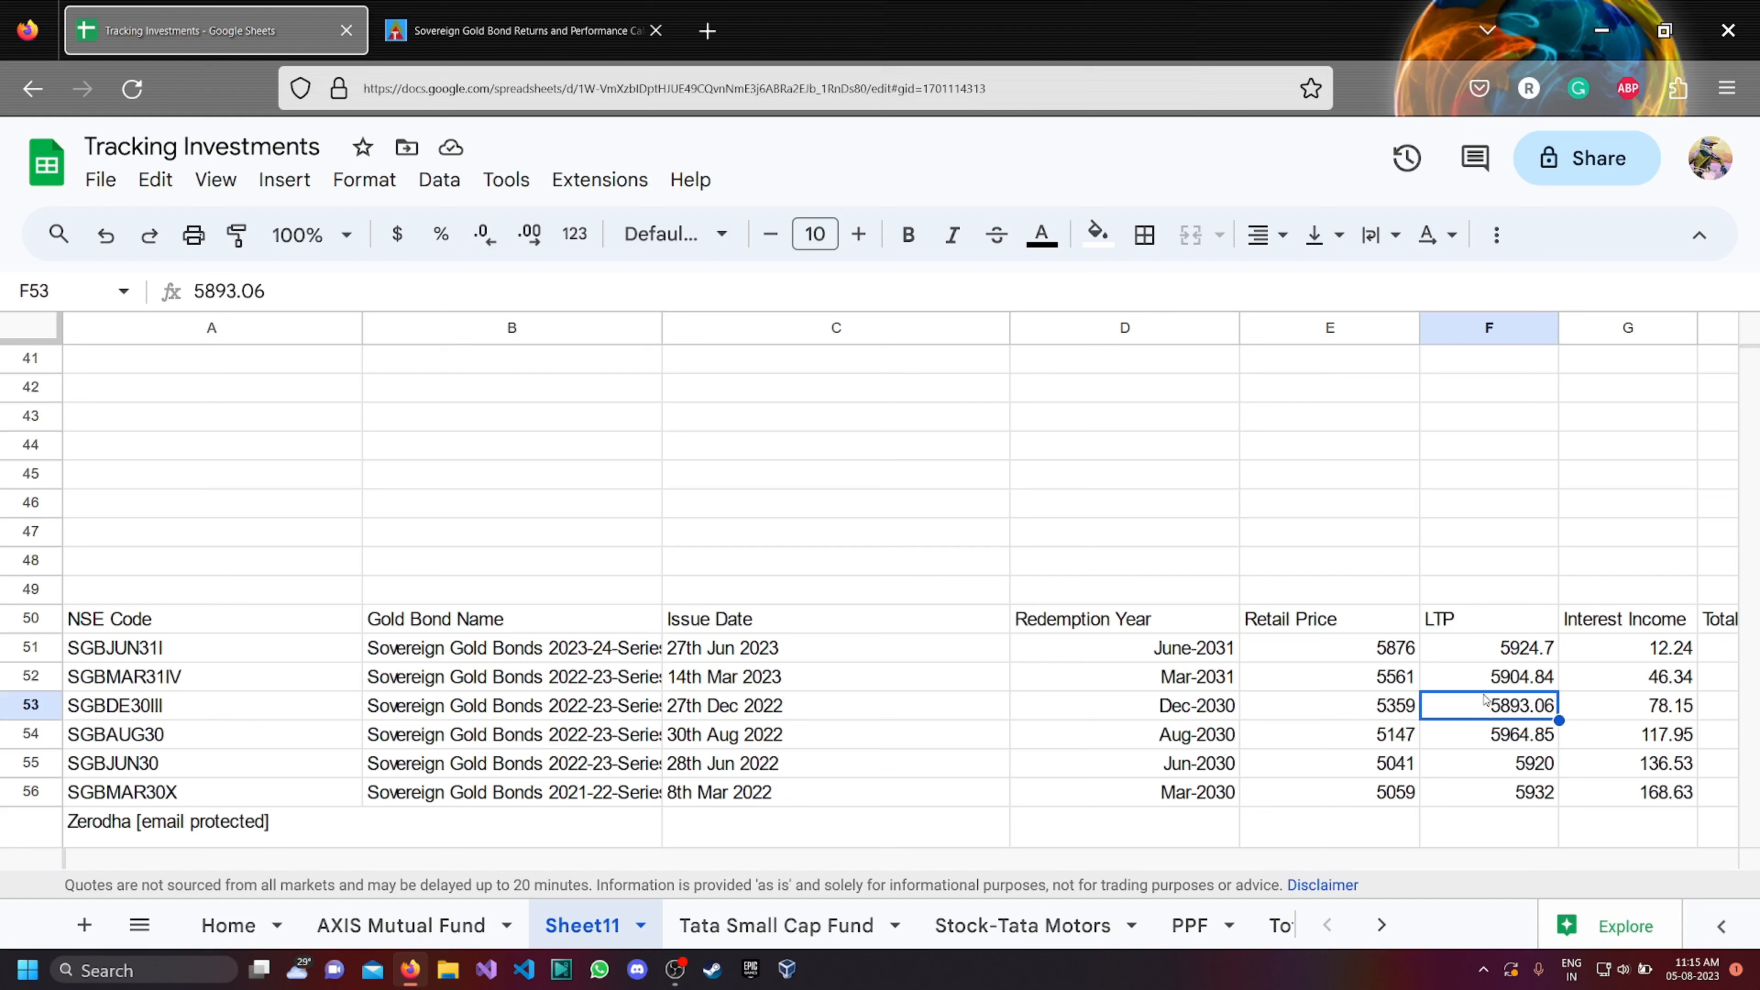
{"action": "scroll", "coordinate": [1025, 624], "scroll_direction": "up", "scroll_amount": 10}
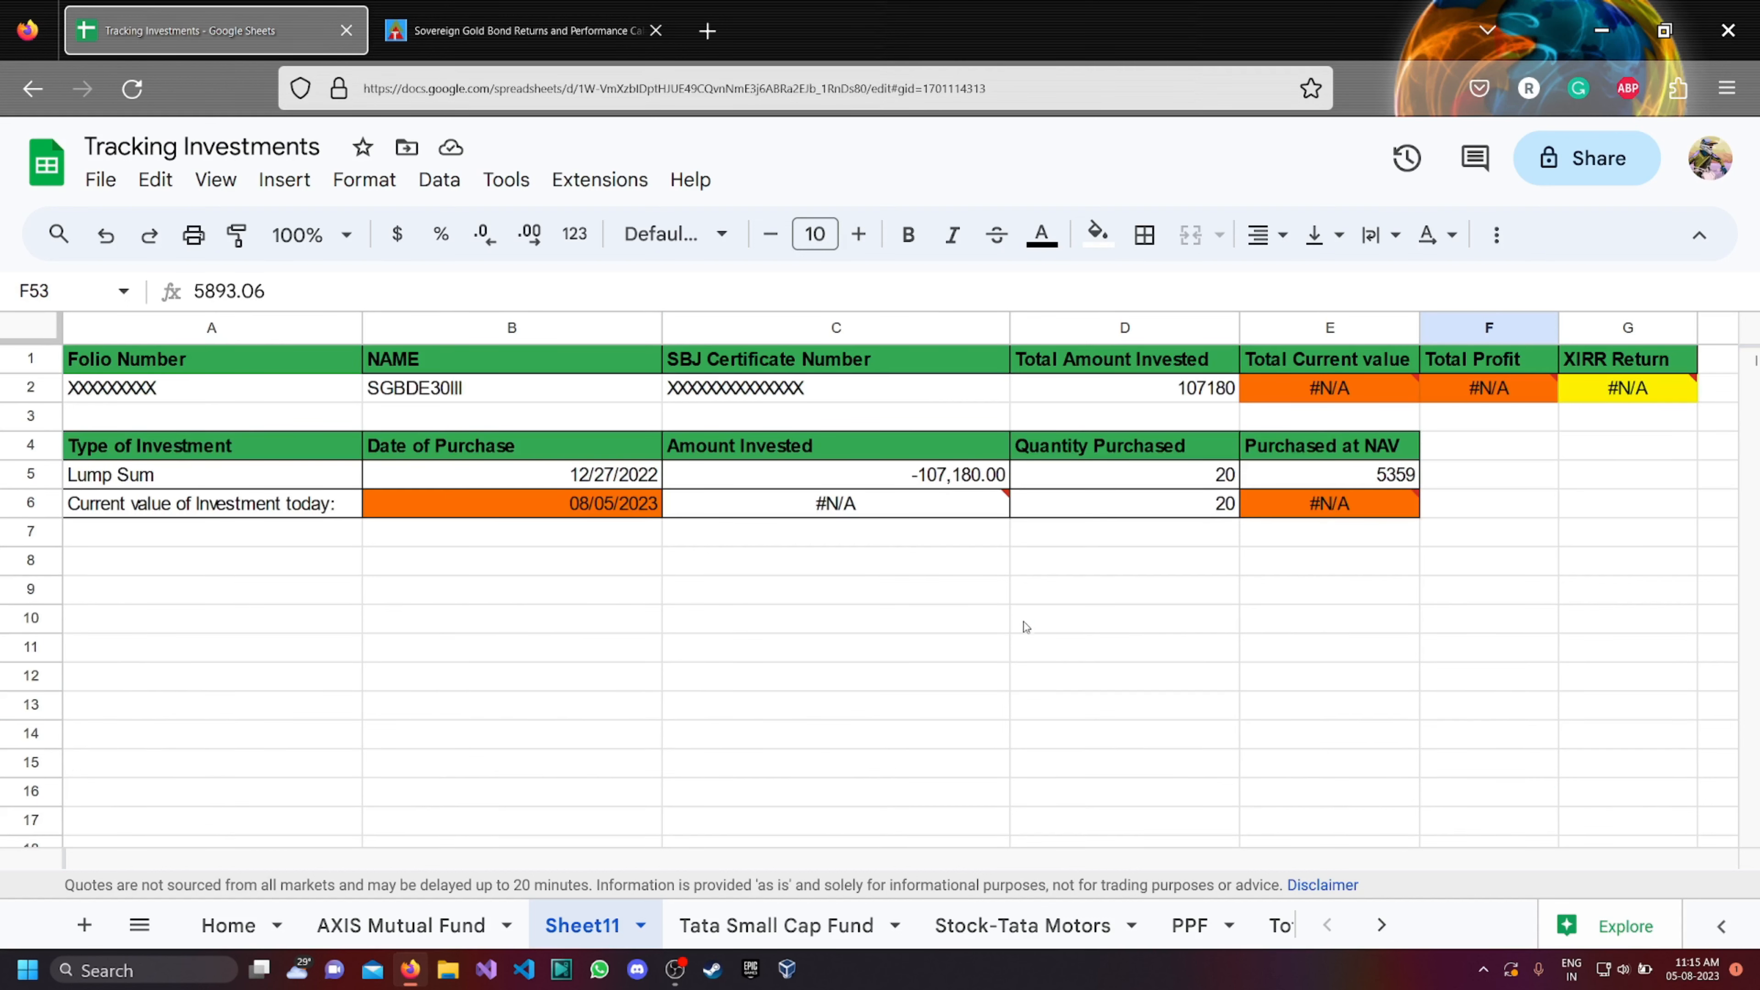
{"action": "left_click", "coordinate": [1339, 514]}
{"action": "type", "text": "5893.06"}
{"action": "key", "text": "Return"}
{"action": "left_click", "coordinate": [1136, 590]}
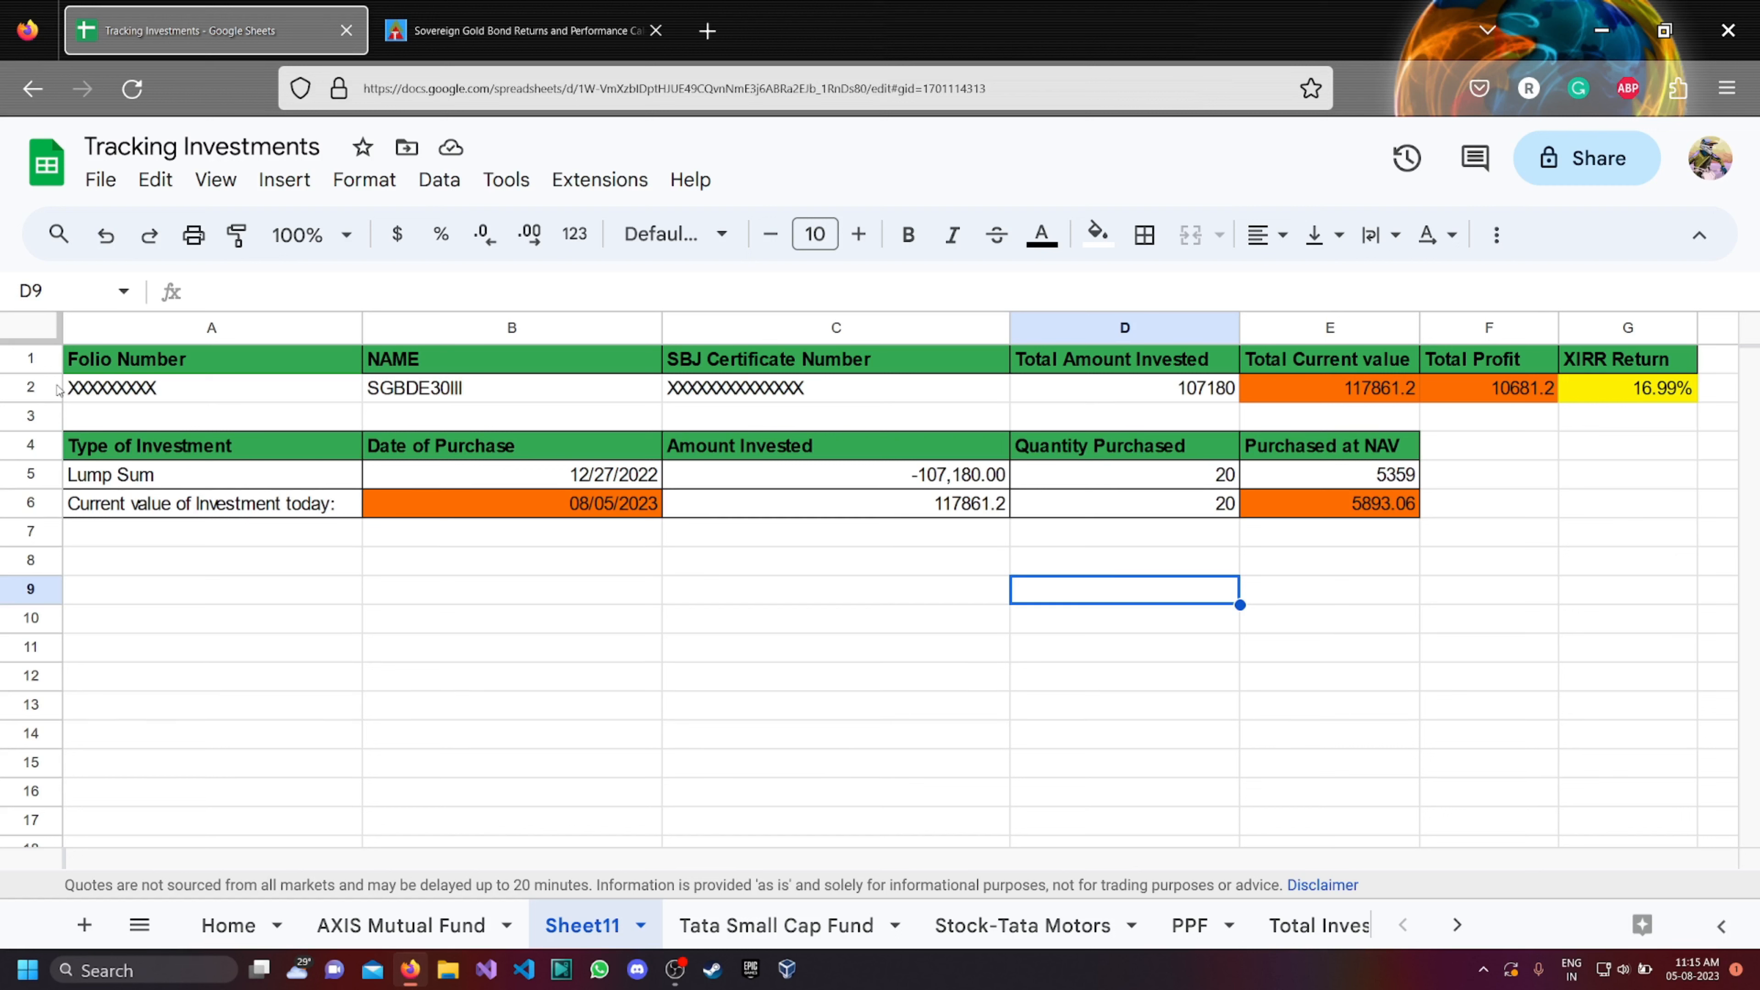
Copy the tracking block in rows 1 to 6 and paste the duplicate starting at row 9.
{"action": "left_click", "coordinate": [18, 360]}
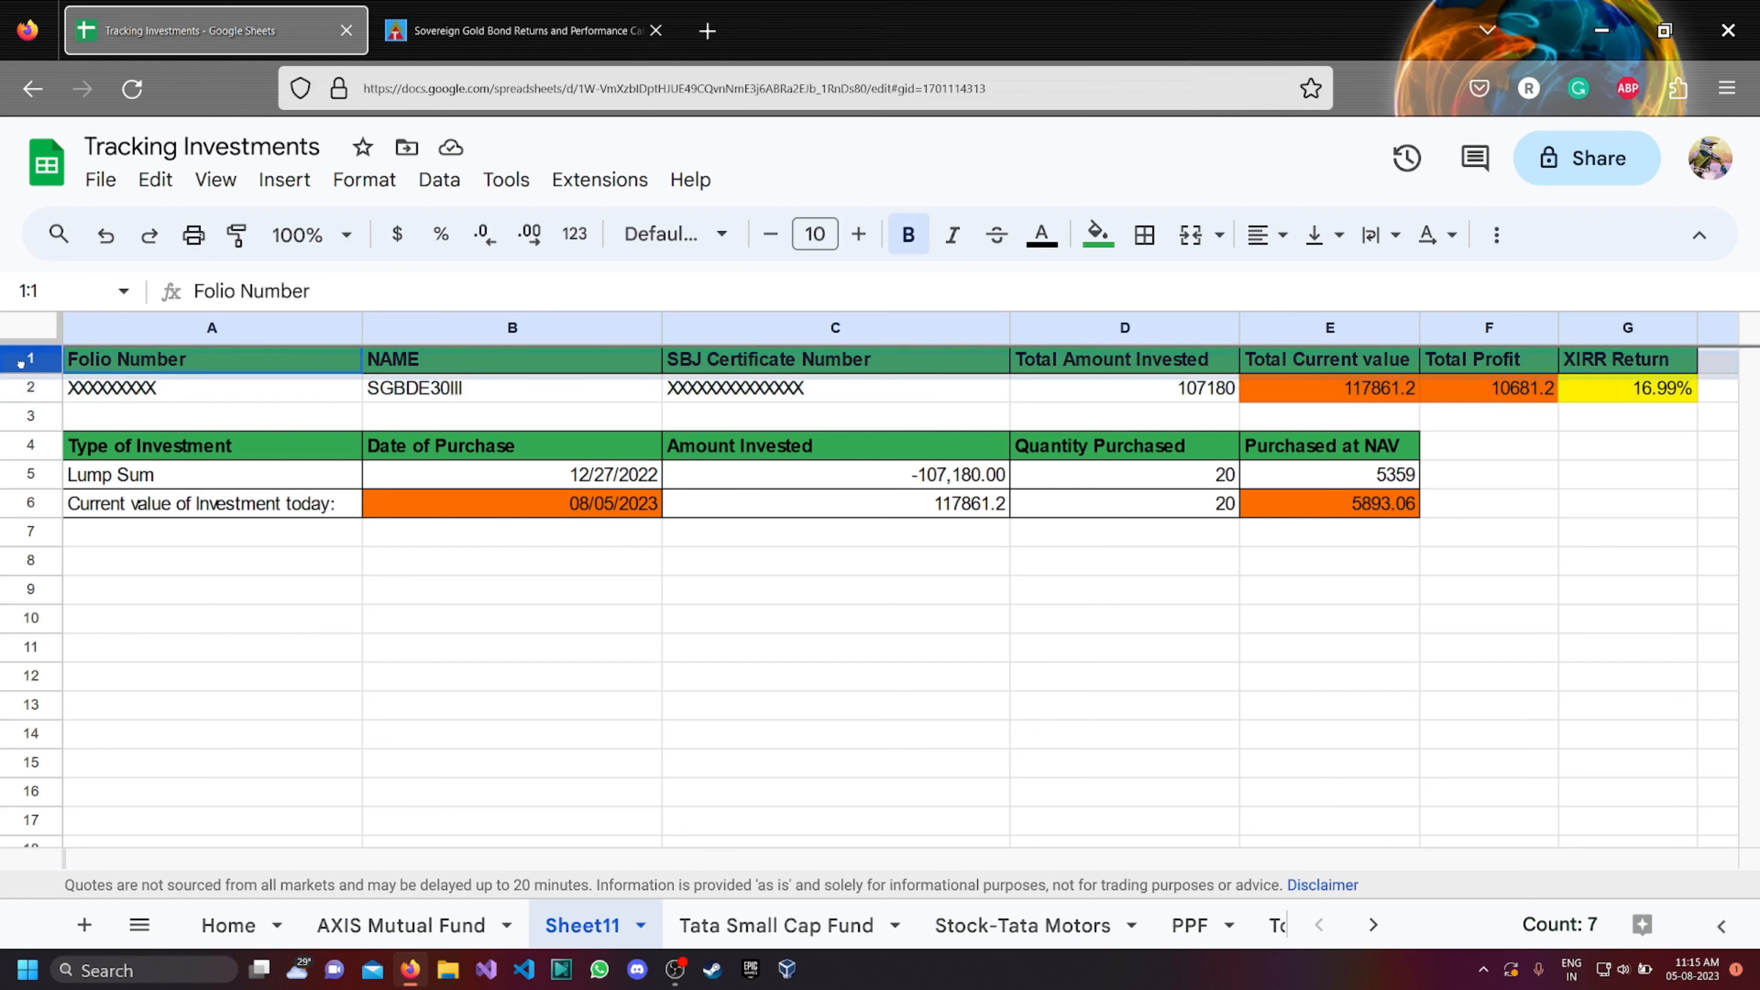
{"action": "left_click", "coordinate": [164, 647]}
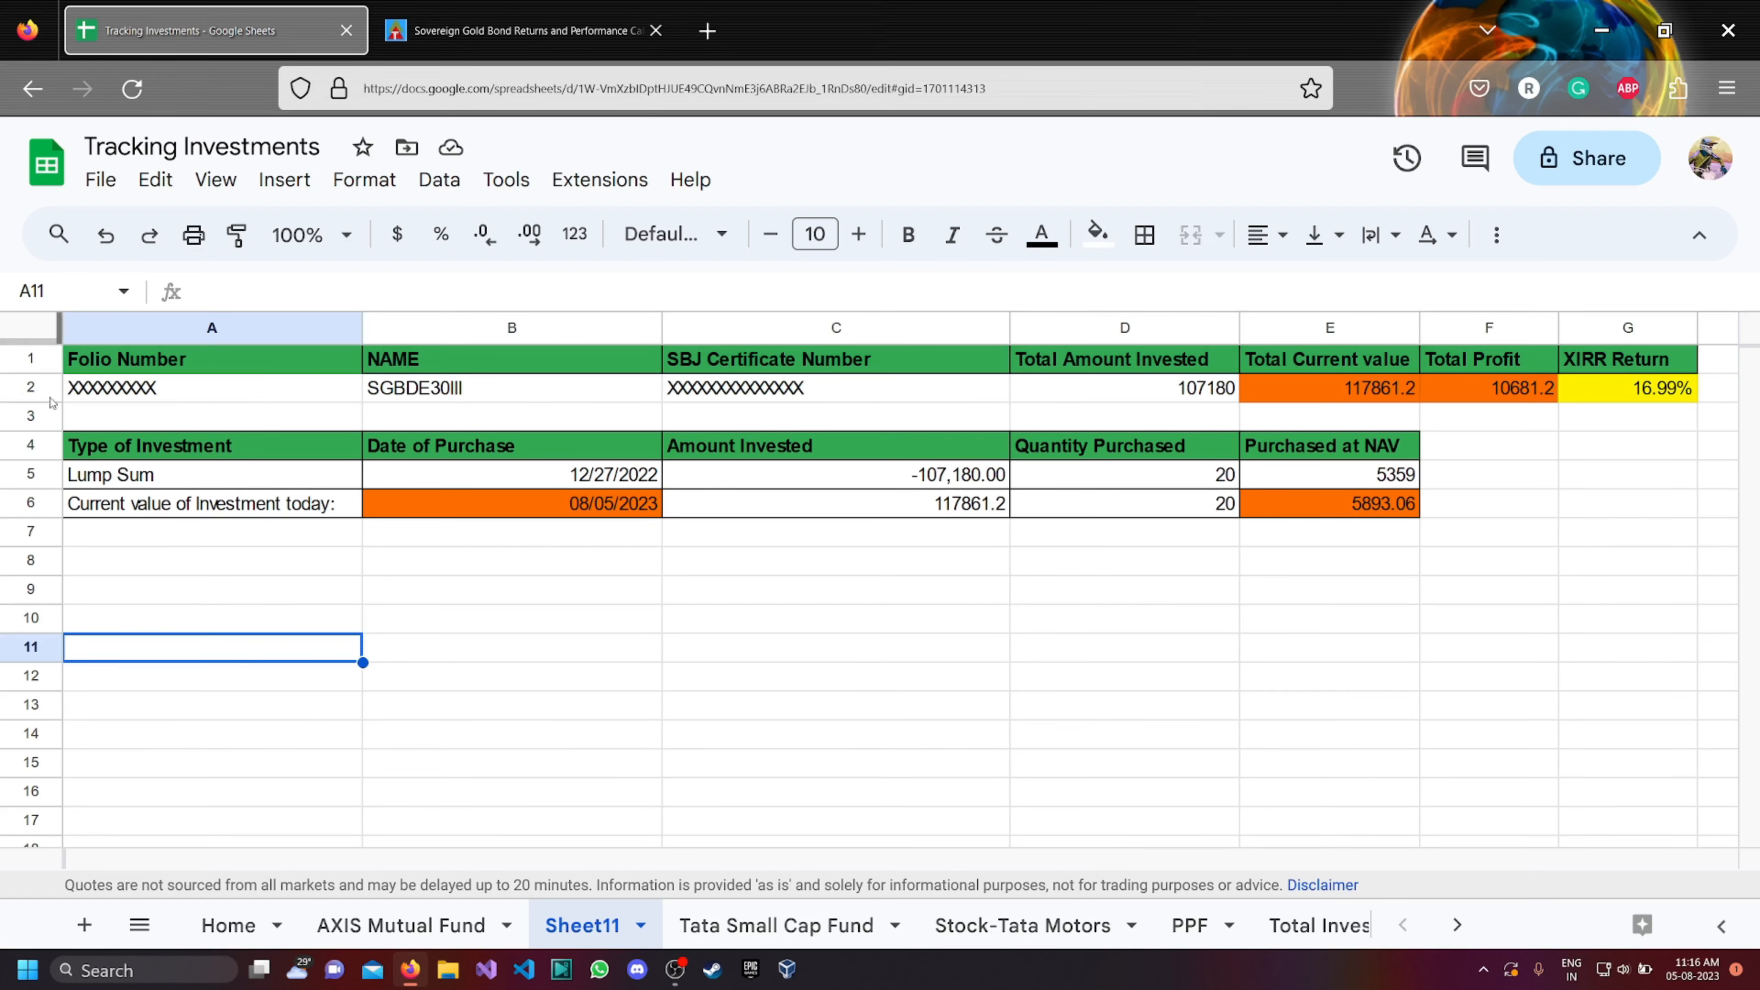
{"action": "left_click_drag", "start_coordinate": [20, 367], "coordinate": [24, 506]}
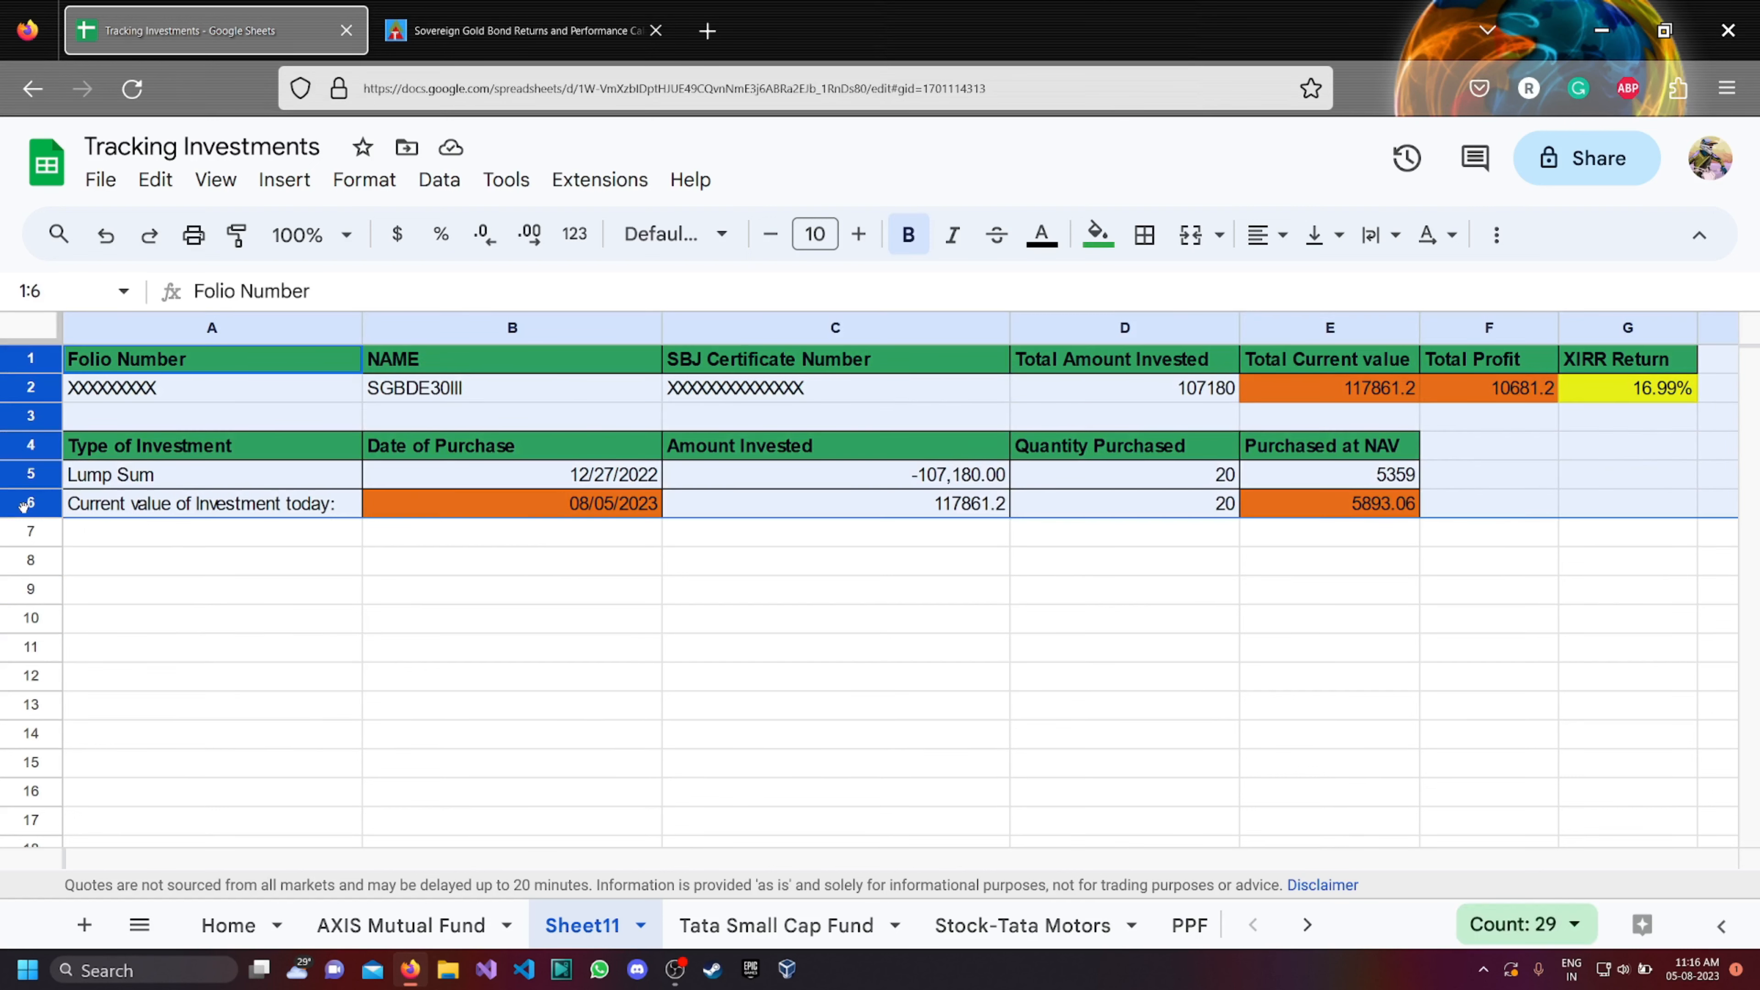
{"action": "left_click", "coordinate": [21, 589]}
{"action": "key", "text": "ctrl+v"}
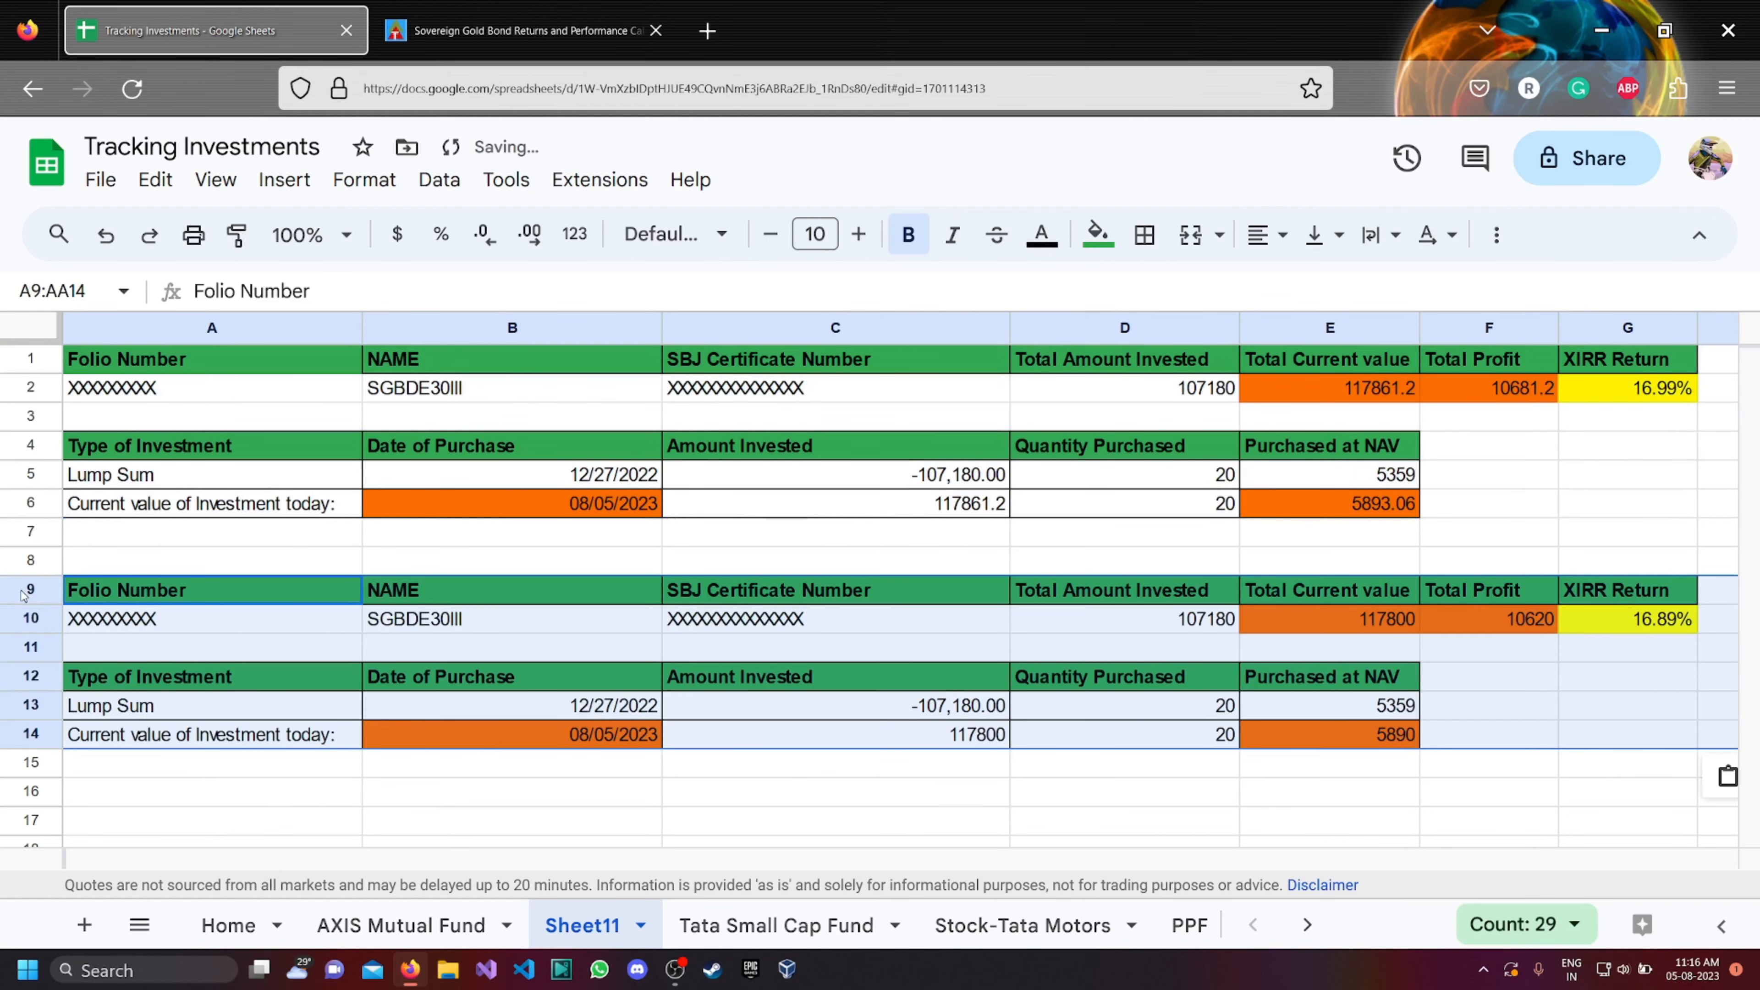
{"action": "left_click", "coordinate": [358, 816]}
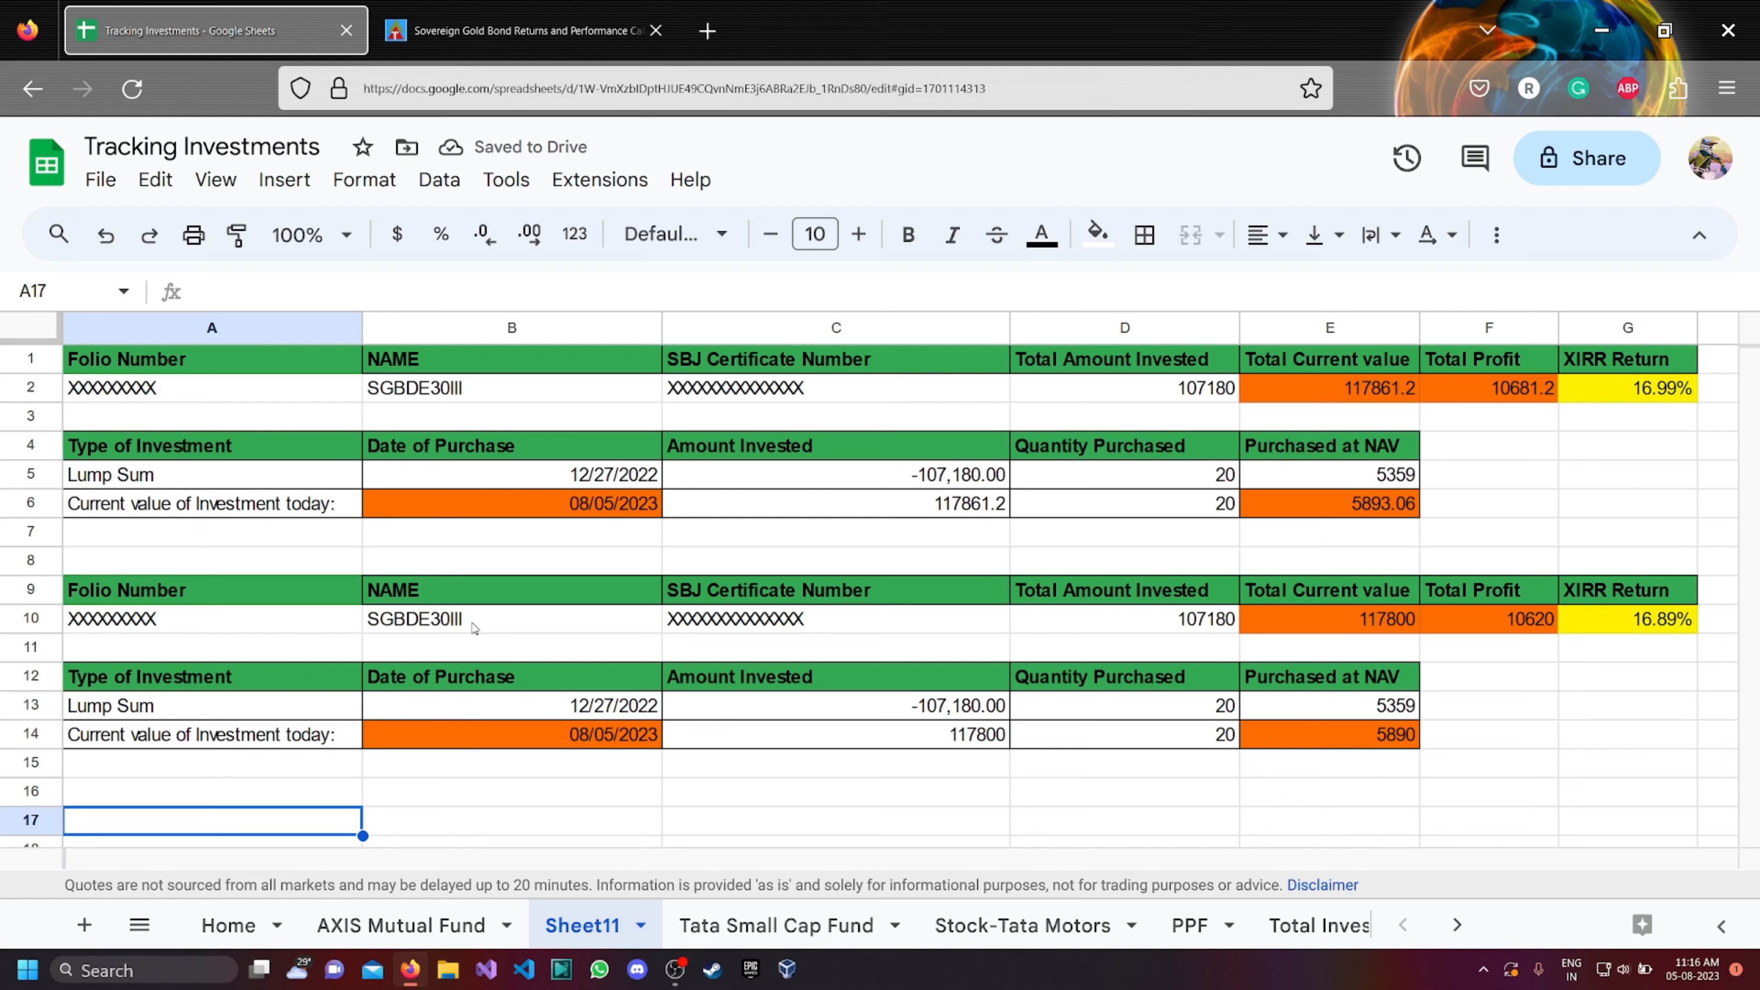
{"action": "scroll", "coordinate": [466, 626], "scroll_direction": "down", "scroll_amount": 10}
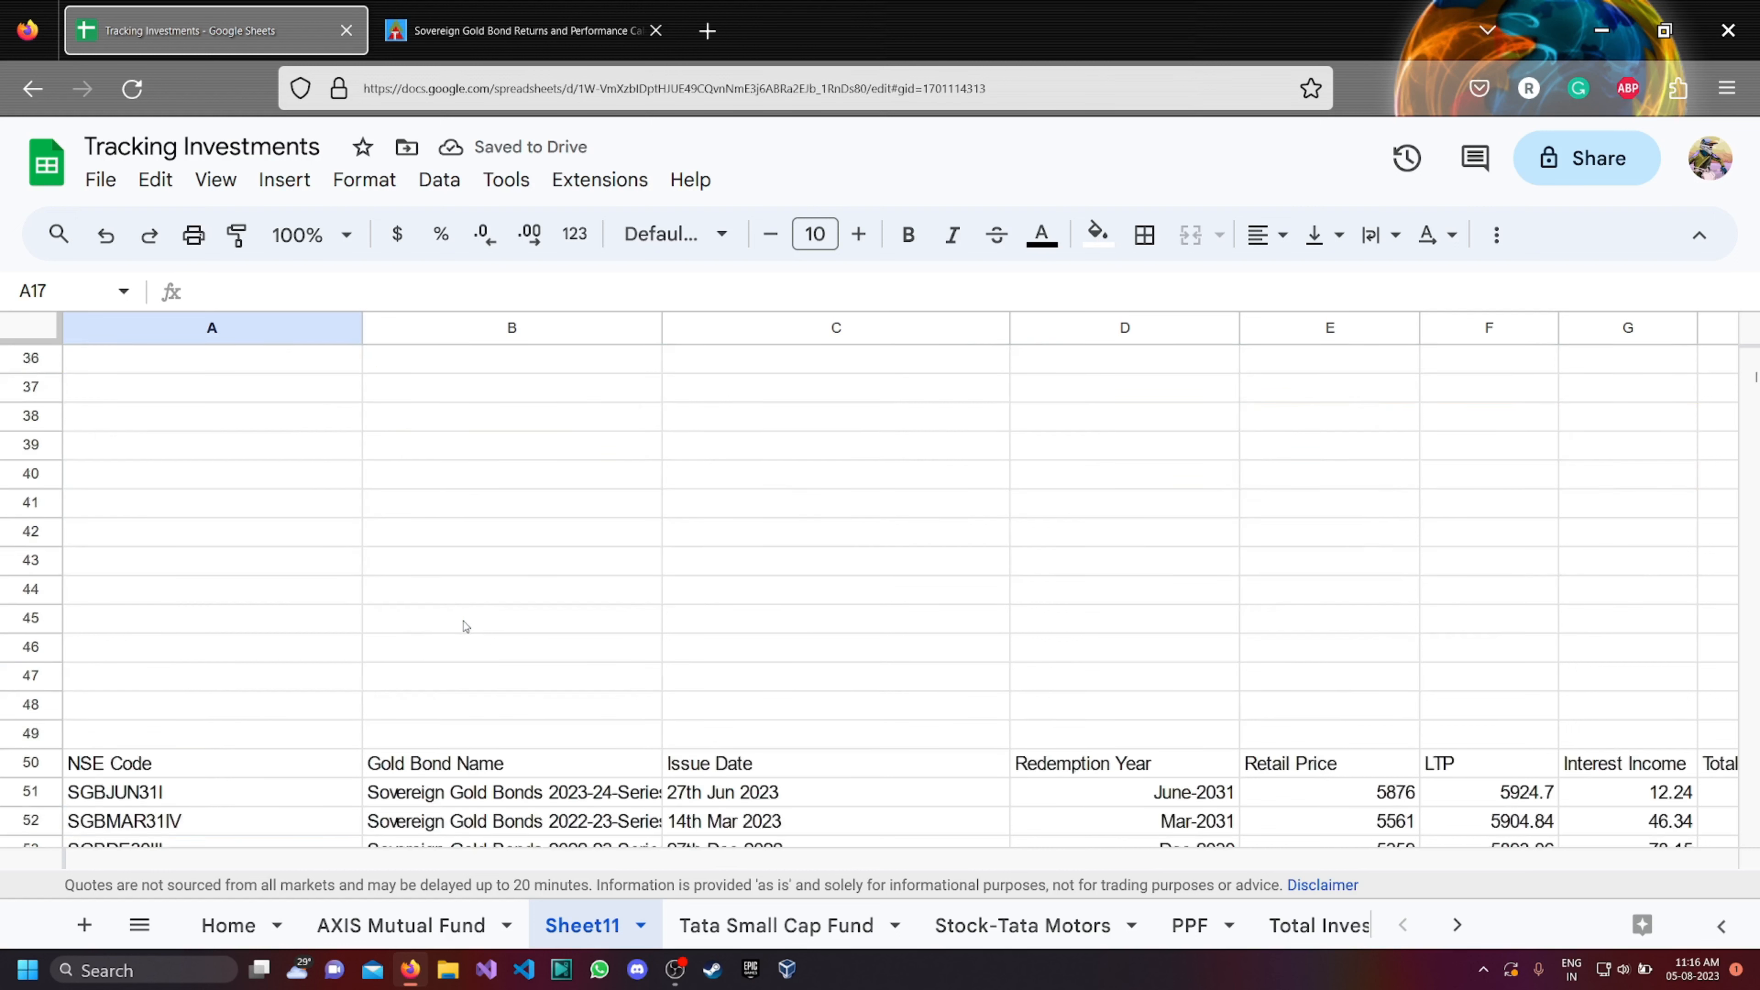
Copy the NSE code SGBMAR31IV from cell A52 of the imported table into the second block's name cell B10.
{"action": "scroll", "coordinate": [465, 626], "scroll_direction": "down", "scroll_amount": 2}
{"action": "left_click", "coordinate": [201, 681]}
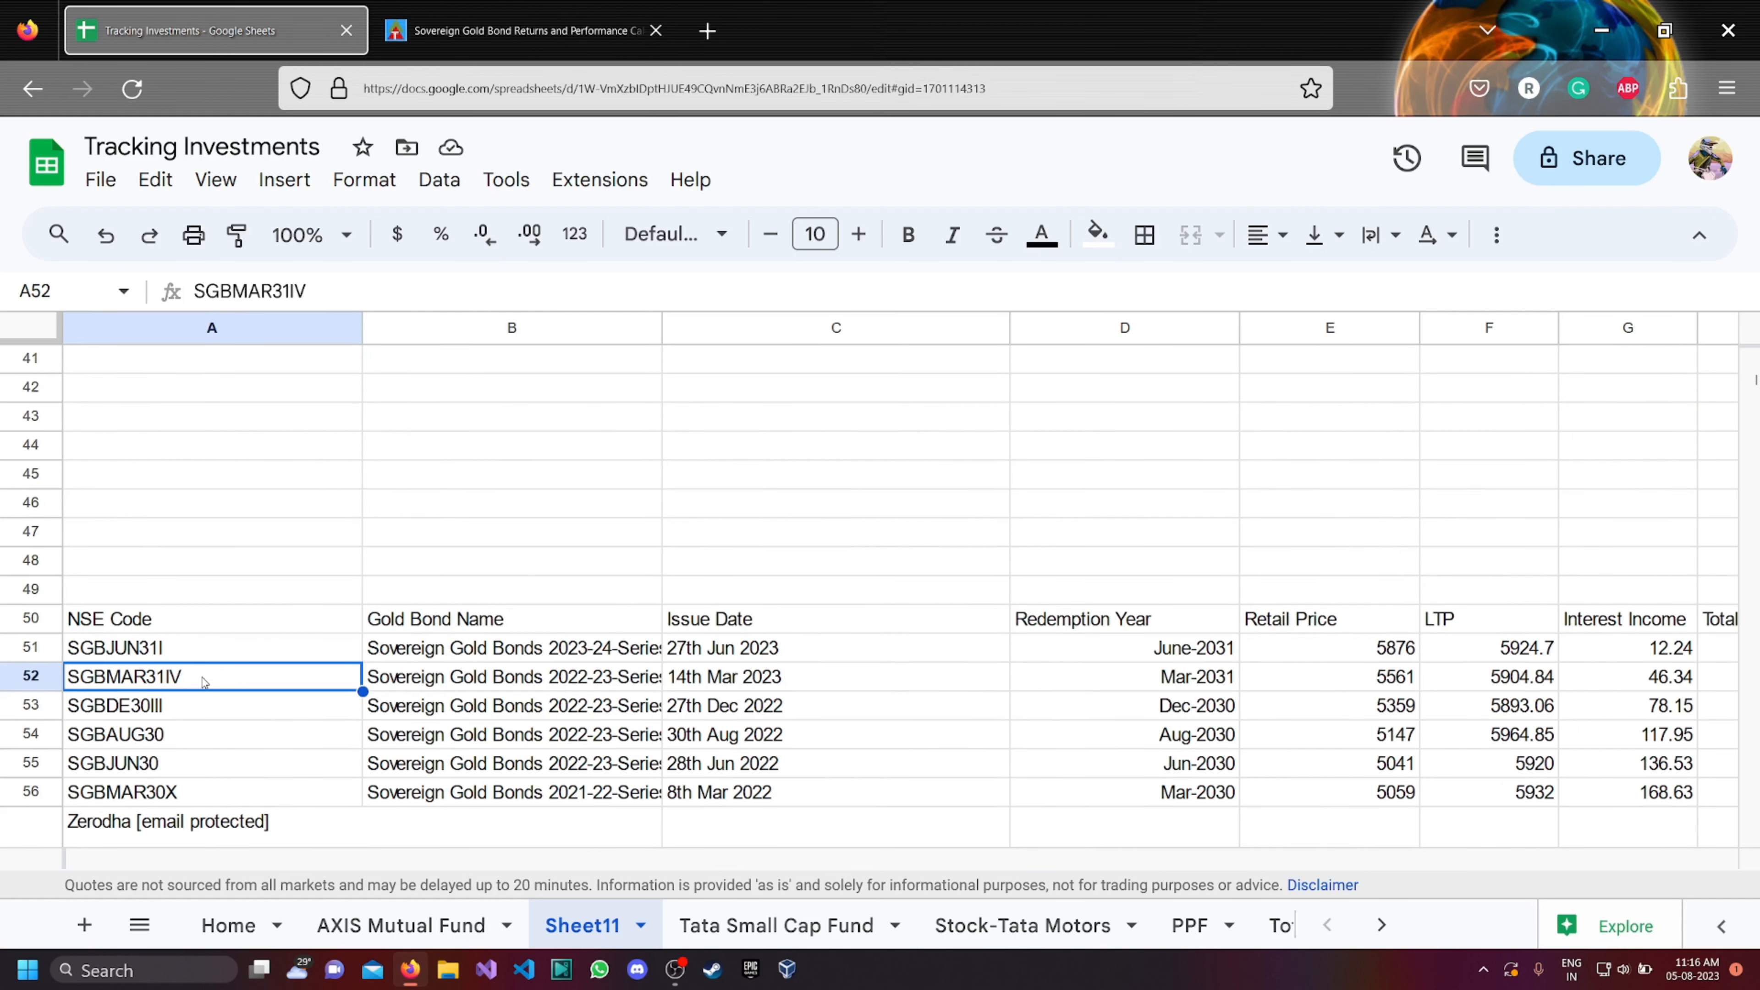
{"action": "left_click_drag", "start_coordinate": [307, 296], "coordinate": [187, 295]}
{"action": "key", "text": "ctrl+c"}
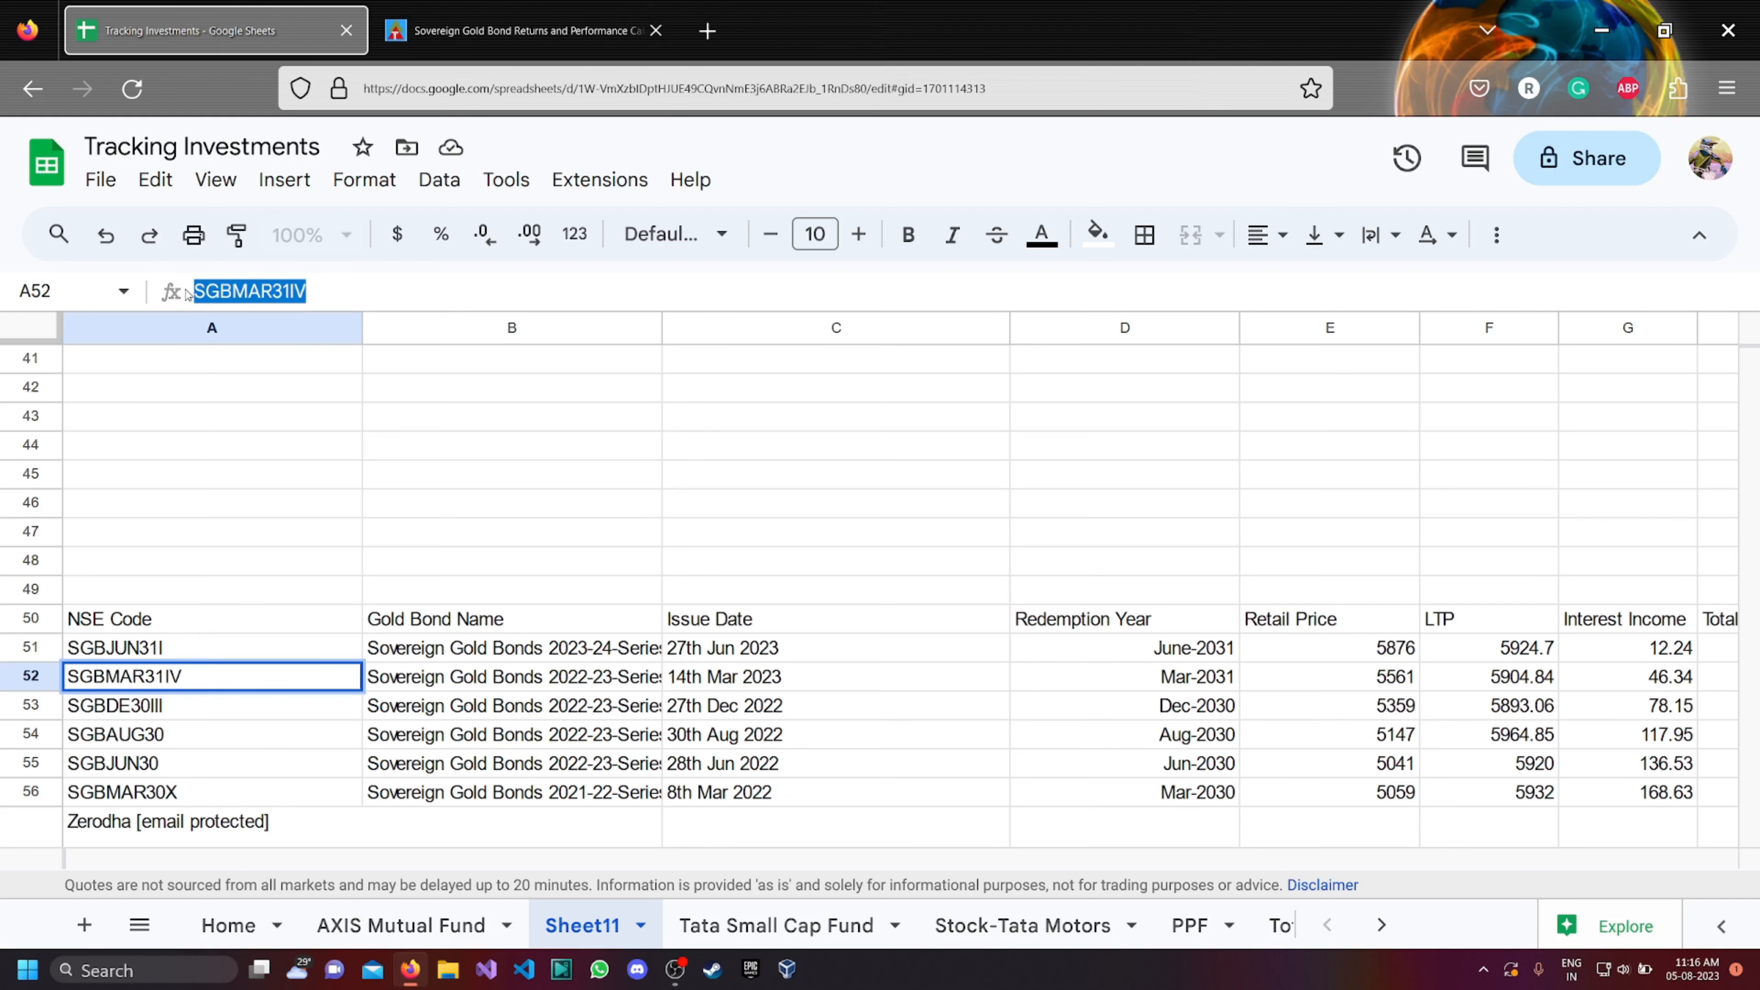
{"action": "scroll", "coordinate": [453, 572], "scroll_direction": "up", "scroll_amount": 12}
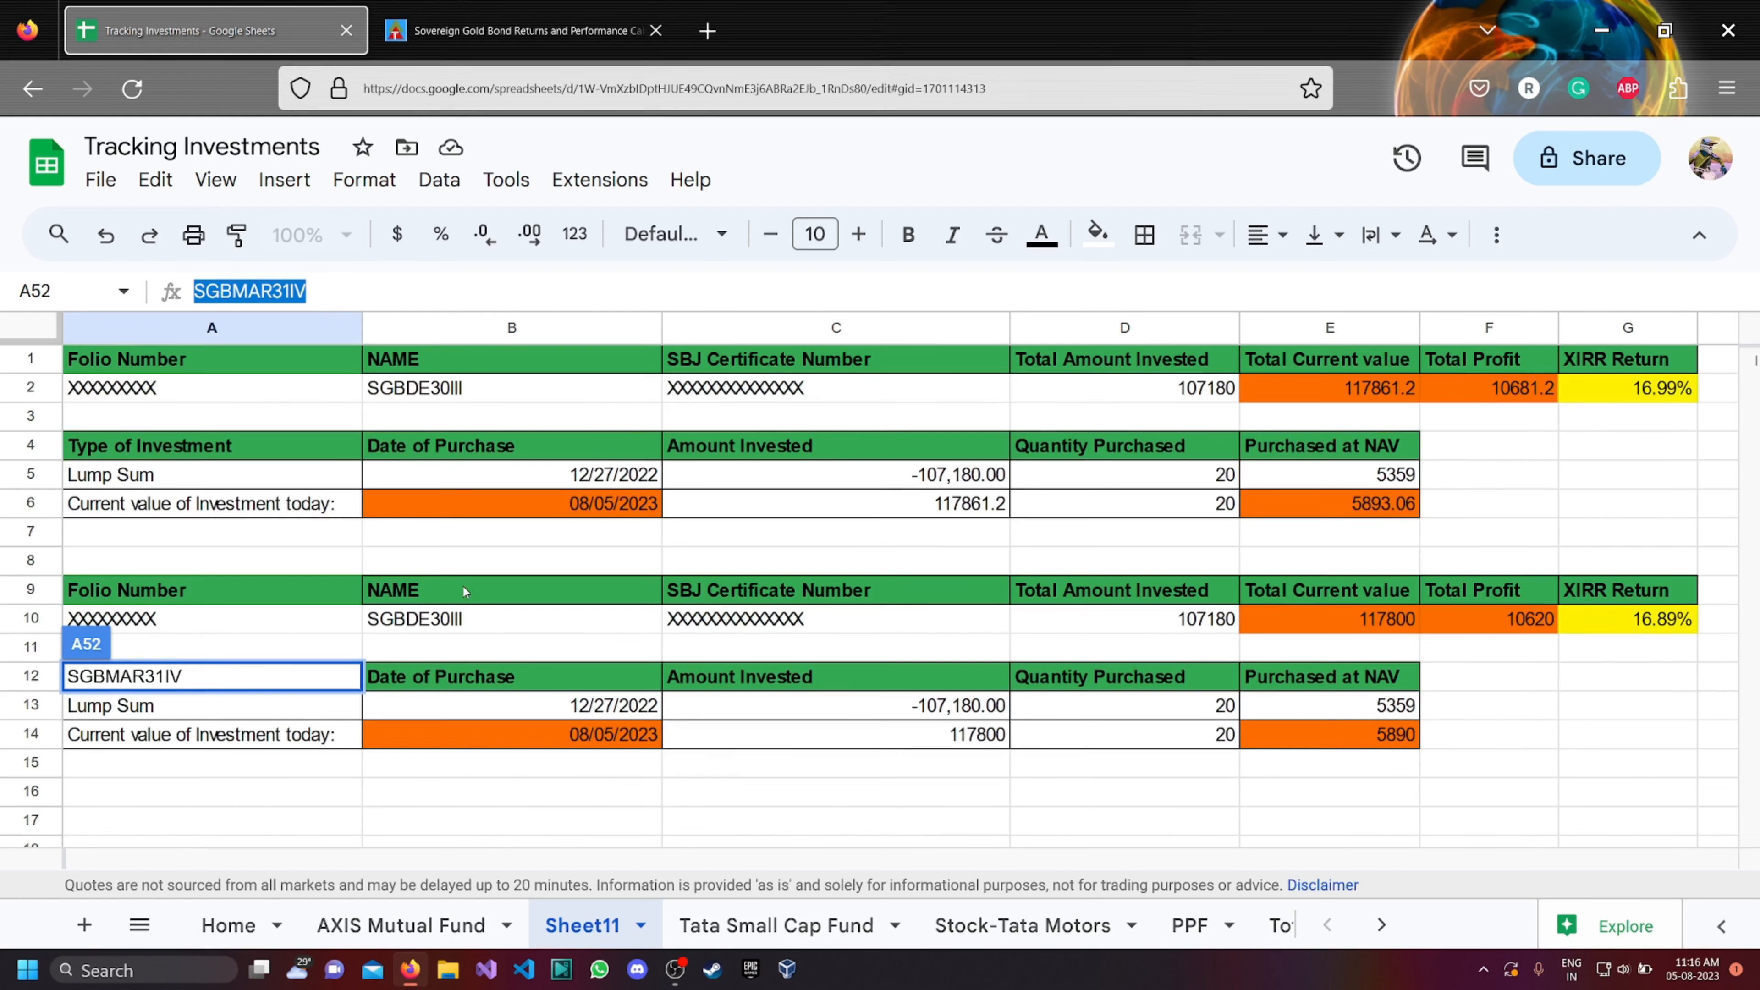
{"action": "key", "text": "Escape"}
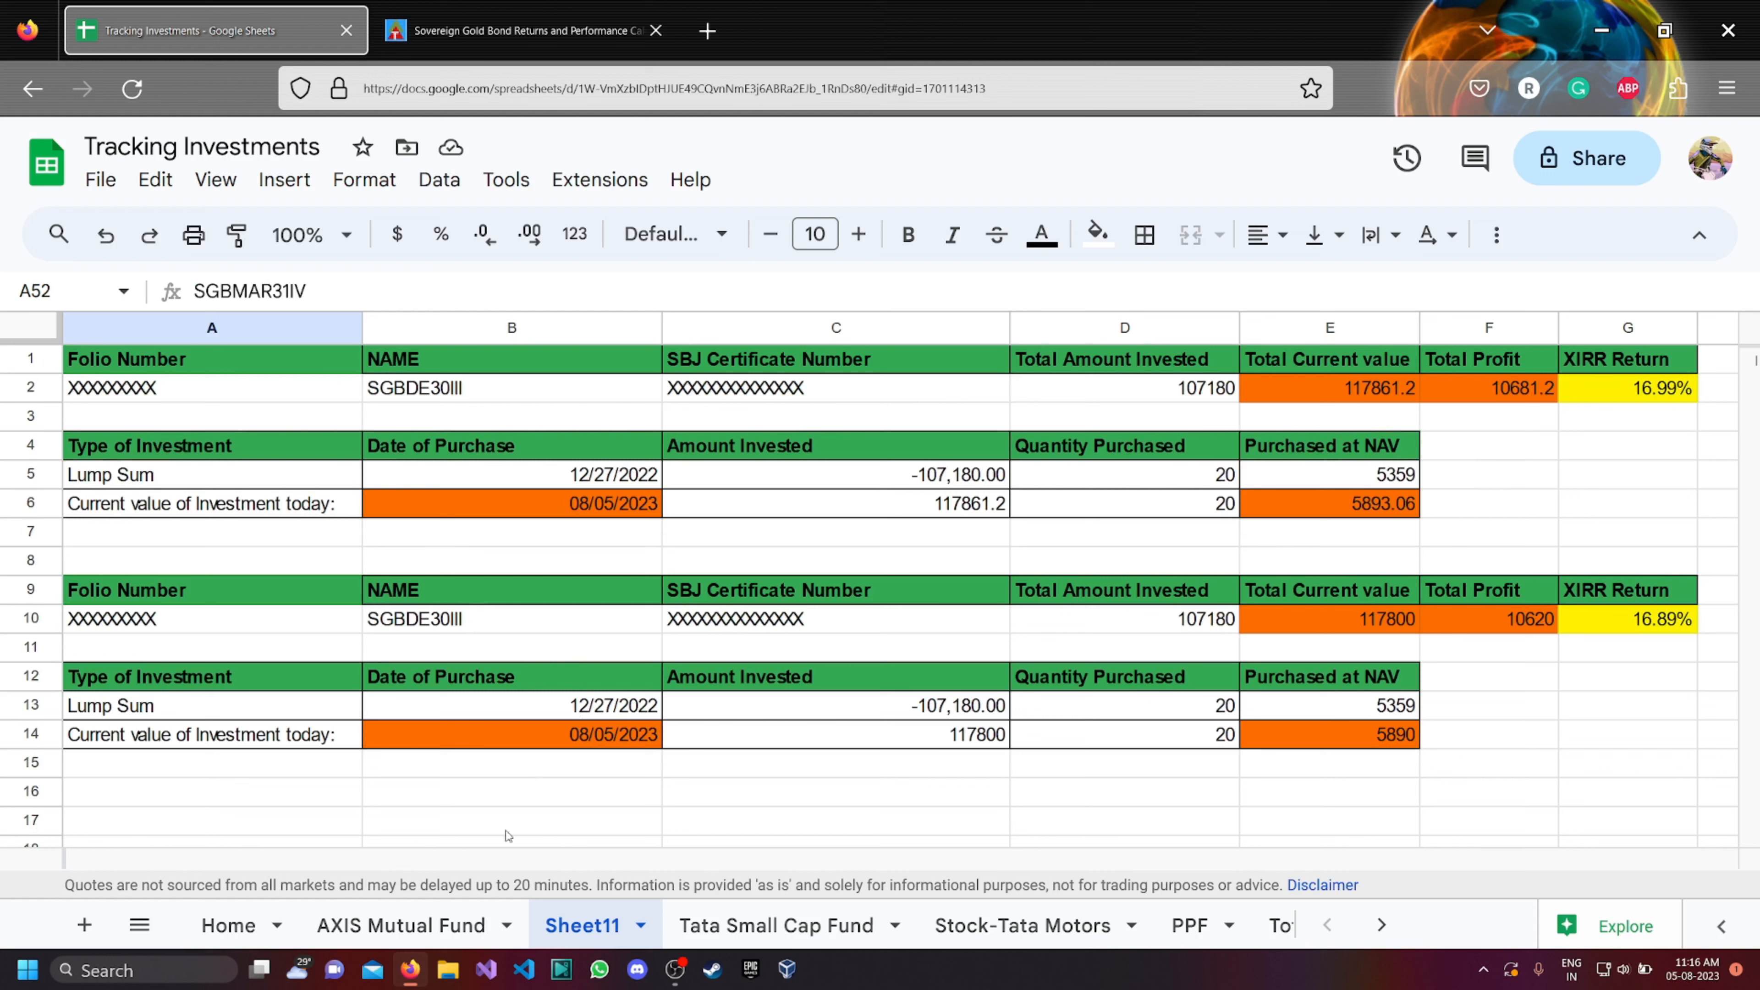
{"action": "left_click", "coordinate": [489, 620]}
{"action": "double_click", "coordinate": [490, 619]}
{"action": "left_click_drag", "start_coordinate": [489, 619], "coordinate": [361, 619]}
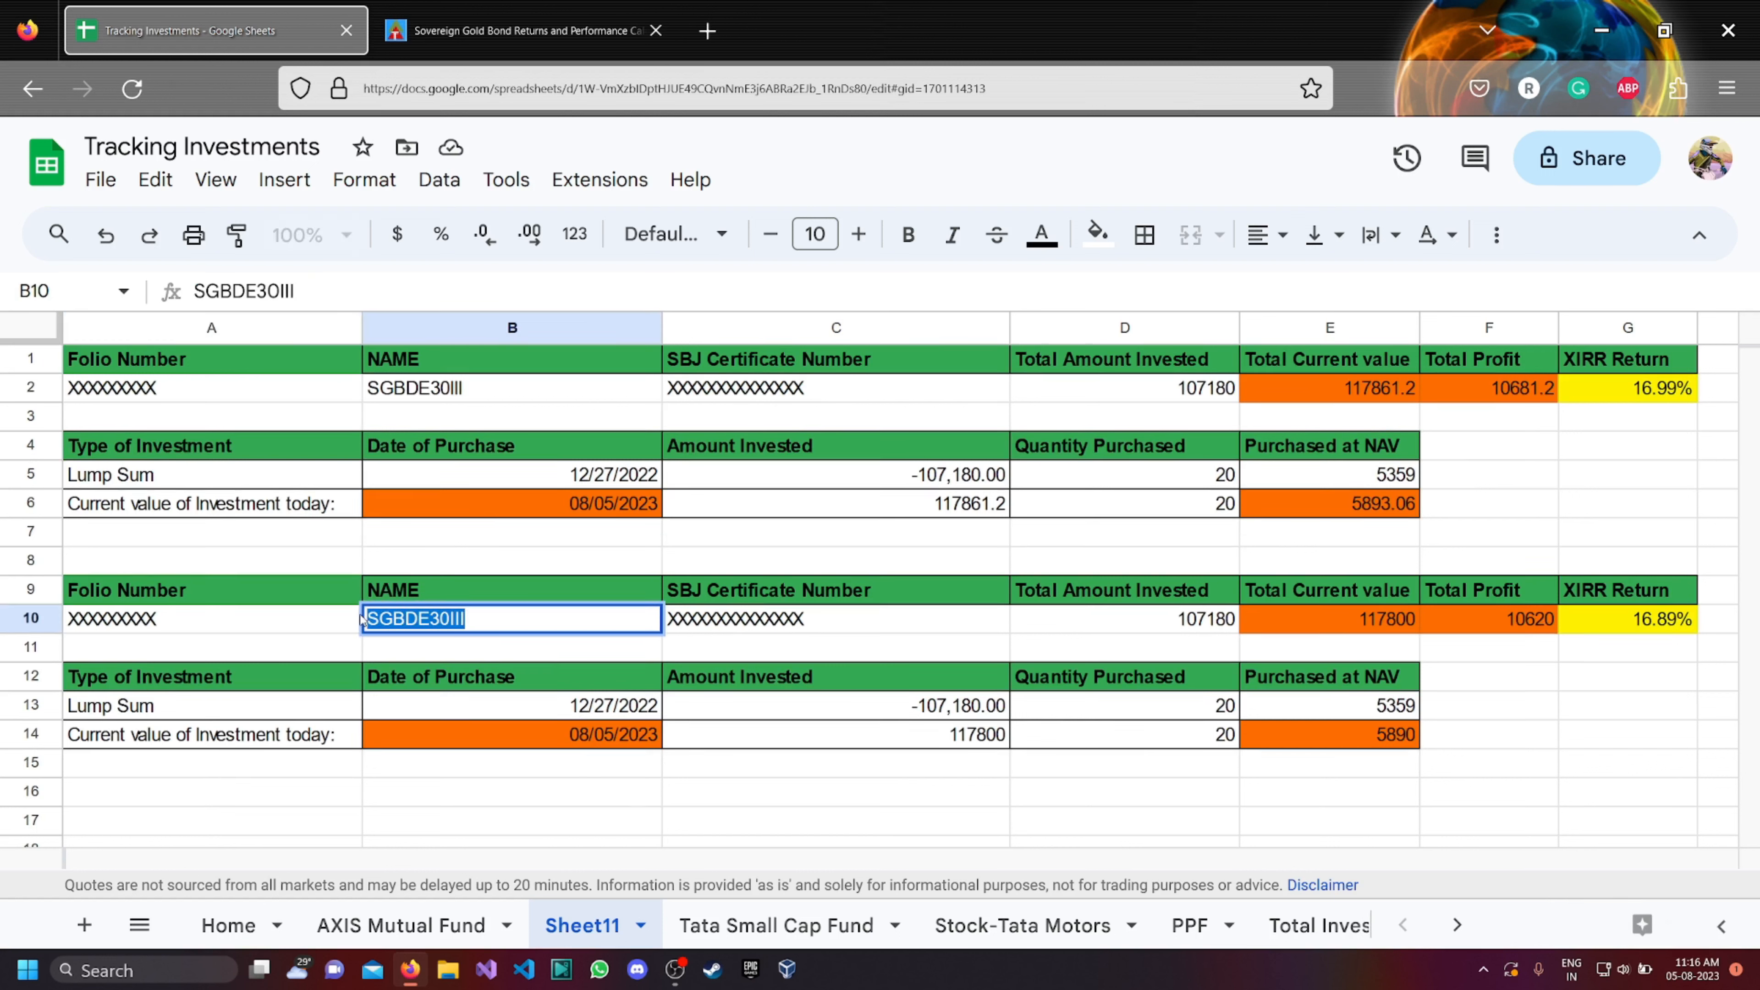
{"action": "key", "text": "ctrl+v"}
{"action": "left_click", "coordinate": [687, 794]}
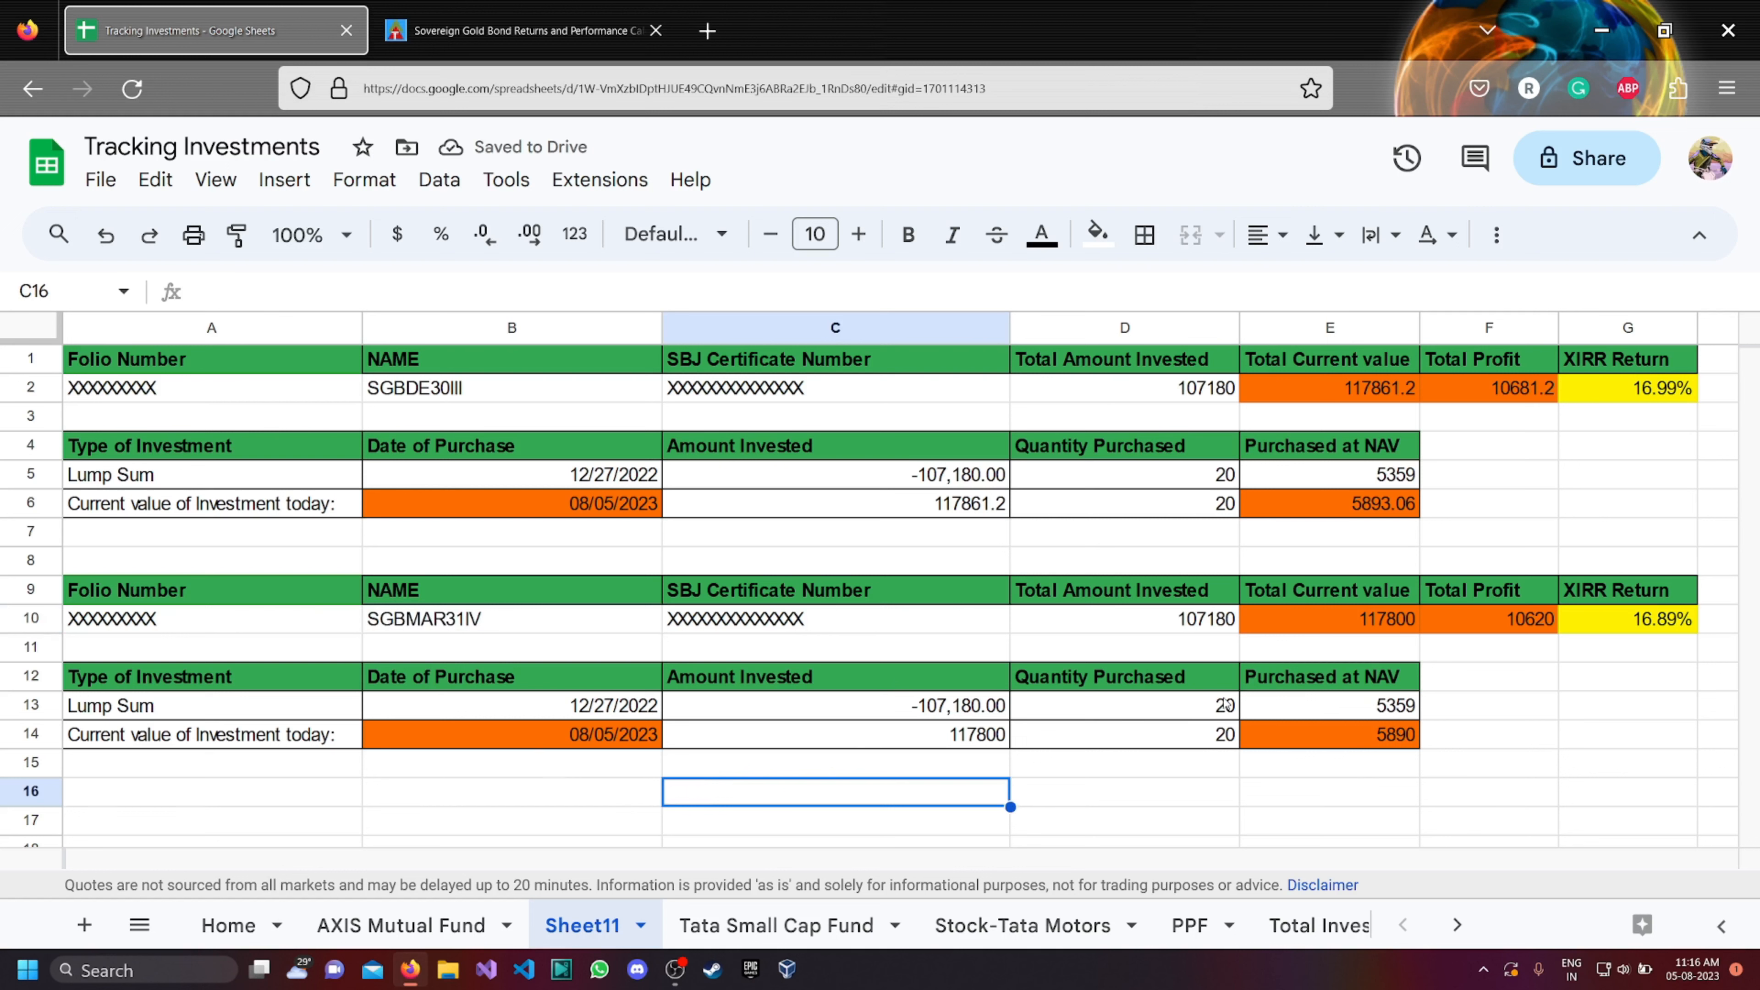
Set the second block's purchase date in cell B13 to the SGBMAR31IV issue date, 3/14/2023.
{"action": "scroll", "coordinate": [1003, 720], "scroll_direction": "down", "scroll_amount": 2}
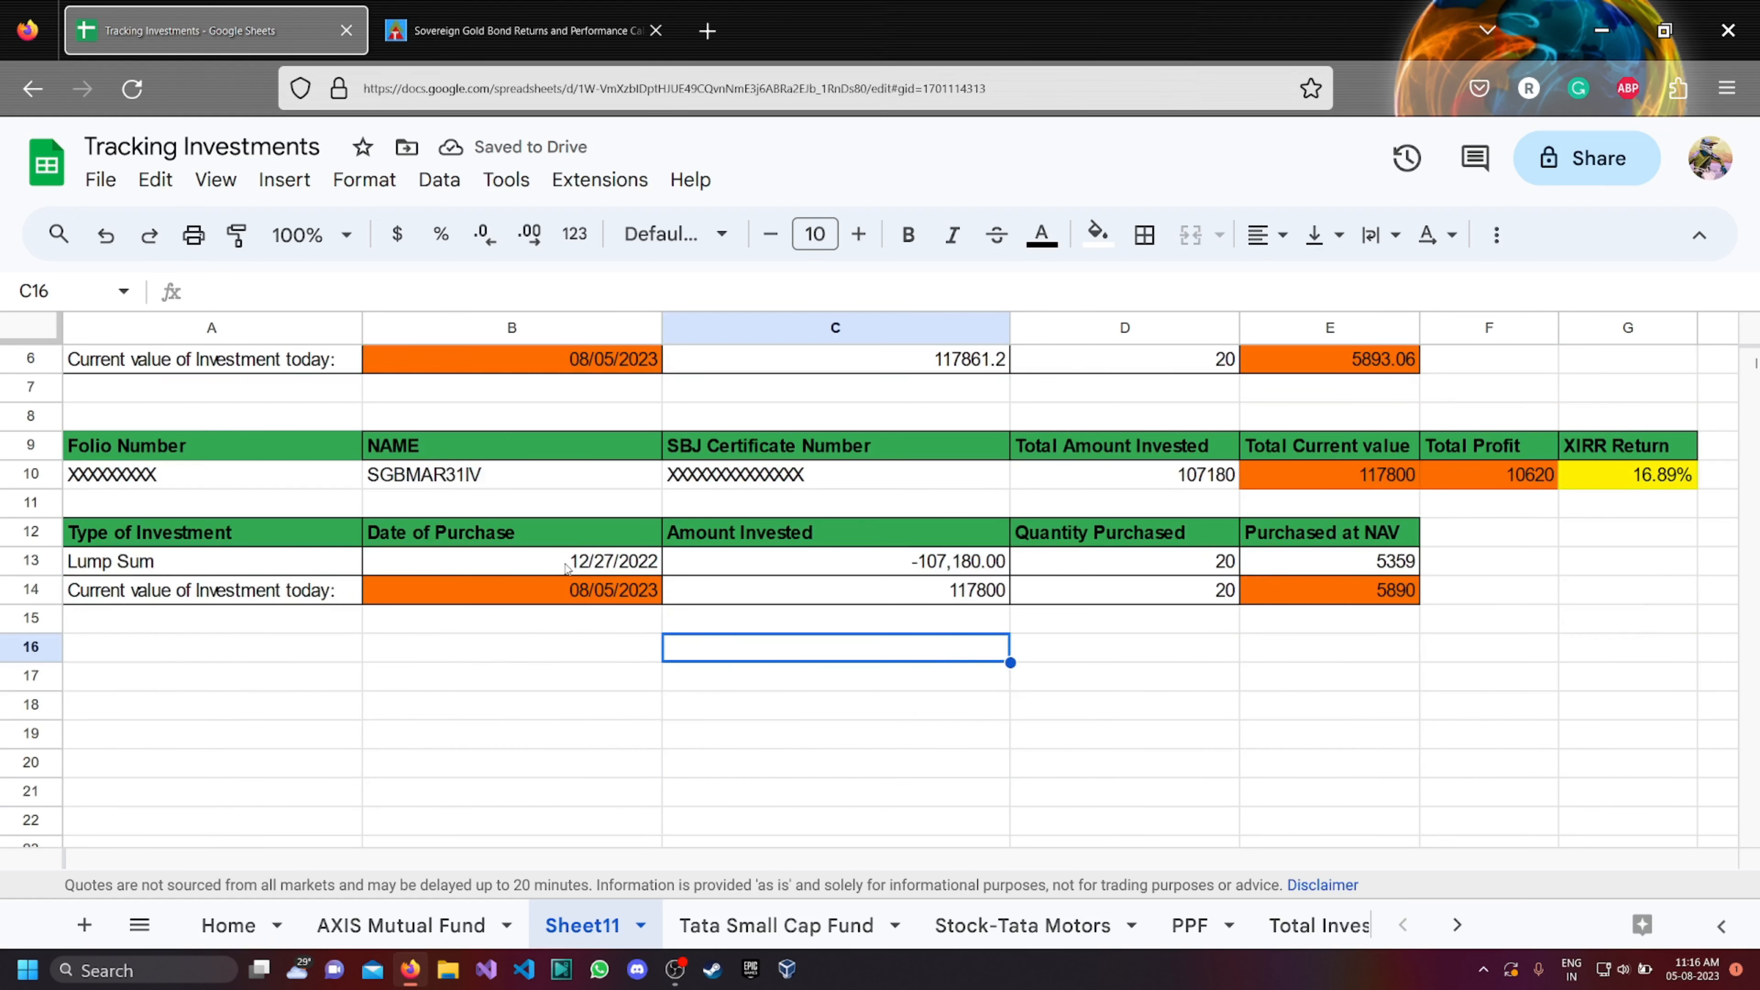
{"action": "scroll", "coordinate": [568, 569], "scroll_direction": "down", "scroll_amount": 4}
{"action": "scroll", "coordinate": [579, 569], "scroll_direction": "down", "scroll_amount": 10}
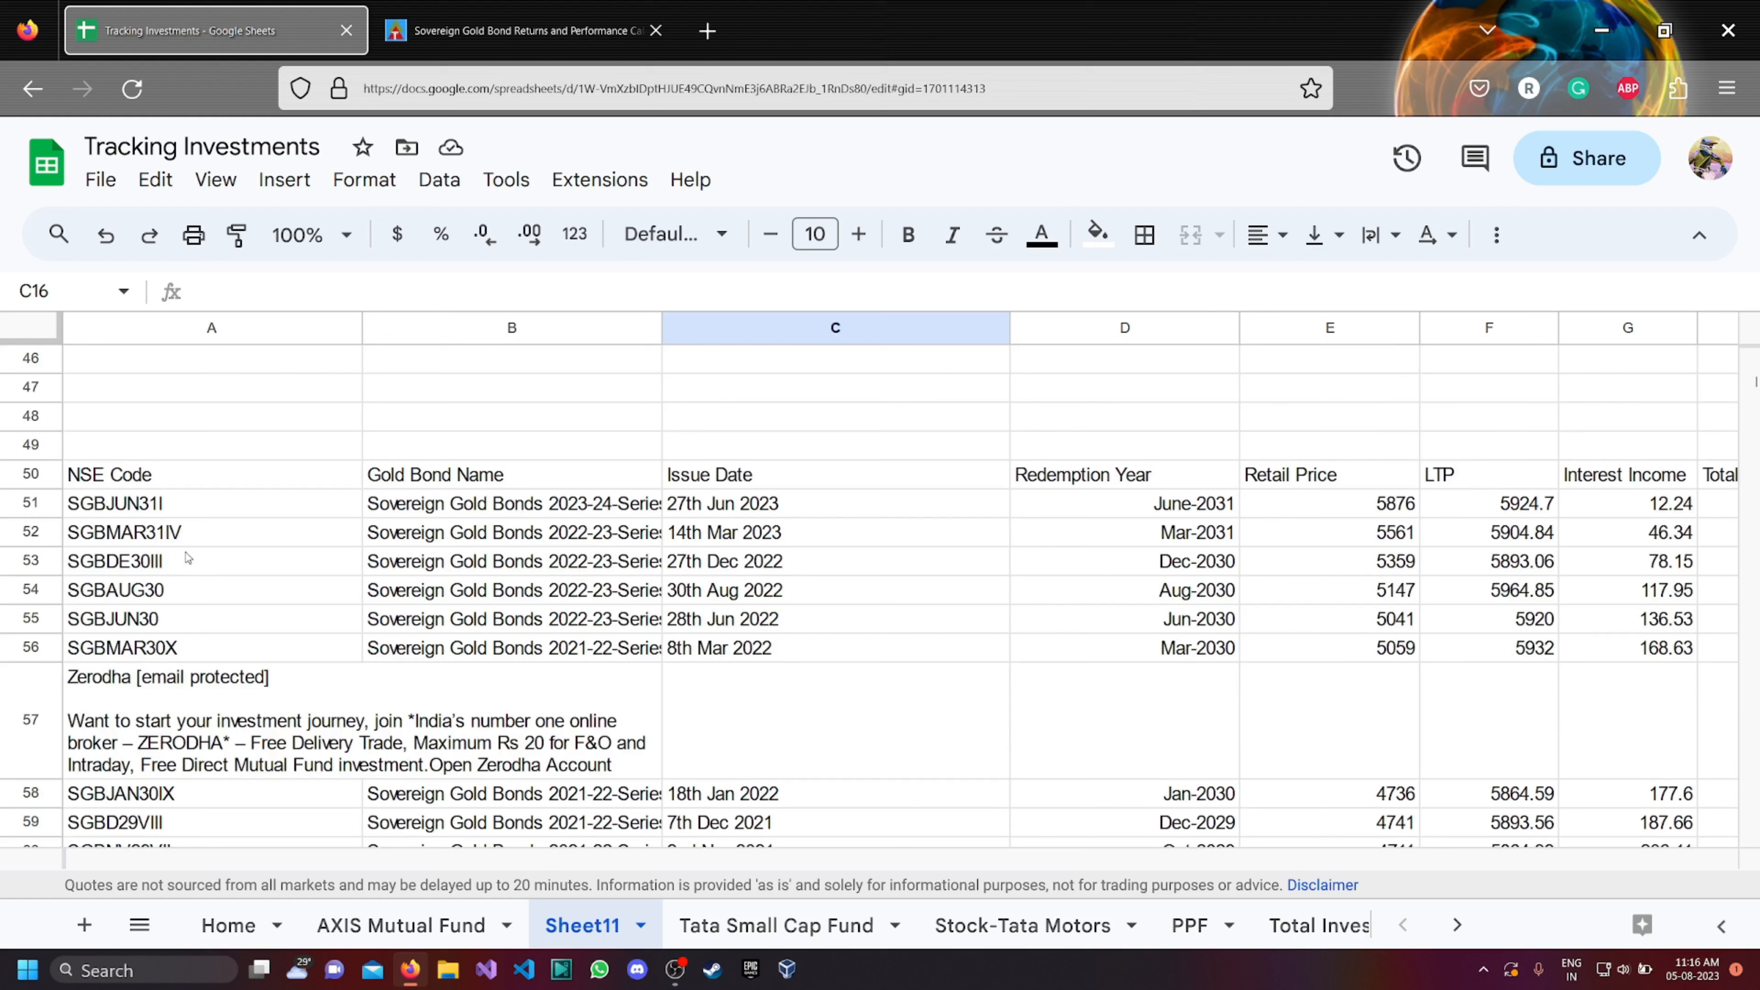
{"action": "scroll", "coordinate": [662, 552], "scroll_direction": "up", "scroll_amount": 13}
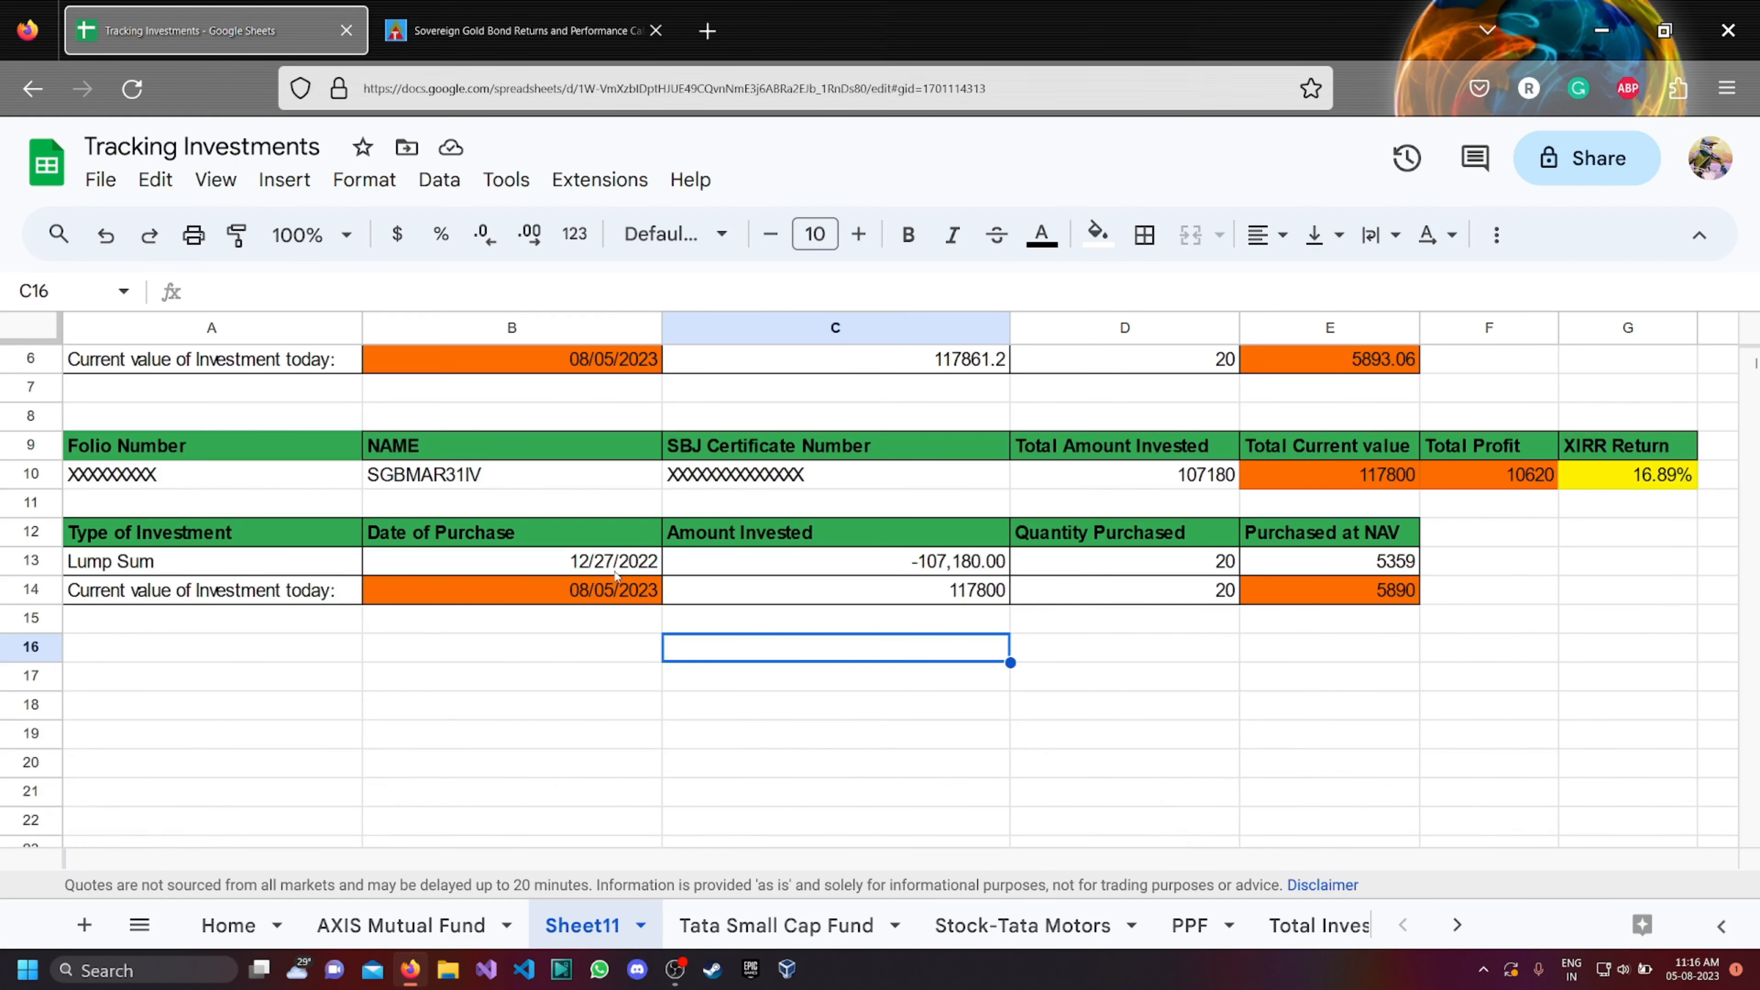
{"action": "left_click", "coordinate": [600, 565]}
{"action": "double_click", "coordinate": [624, 567]}
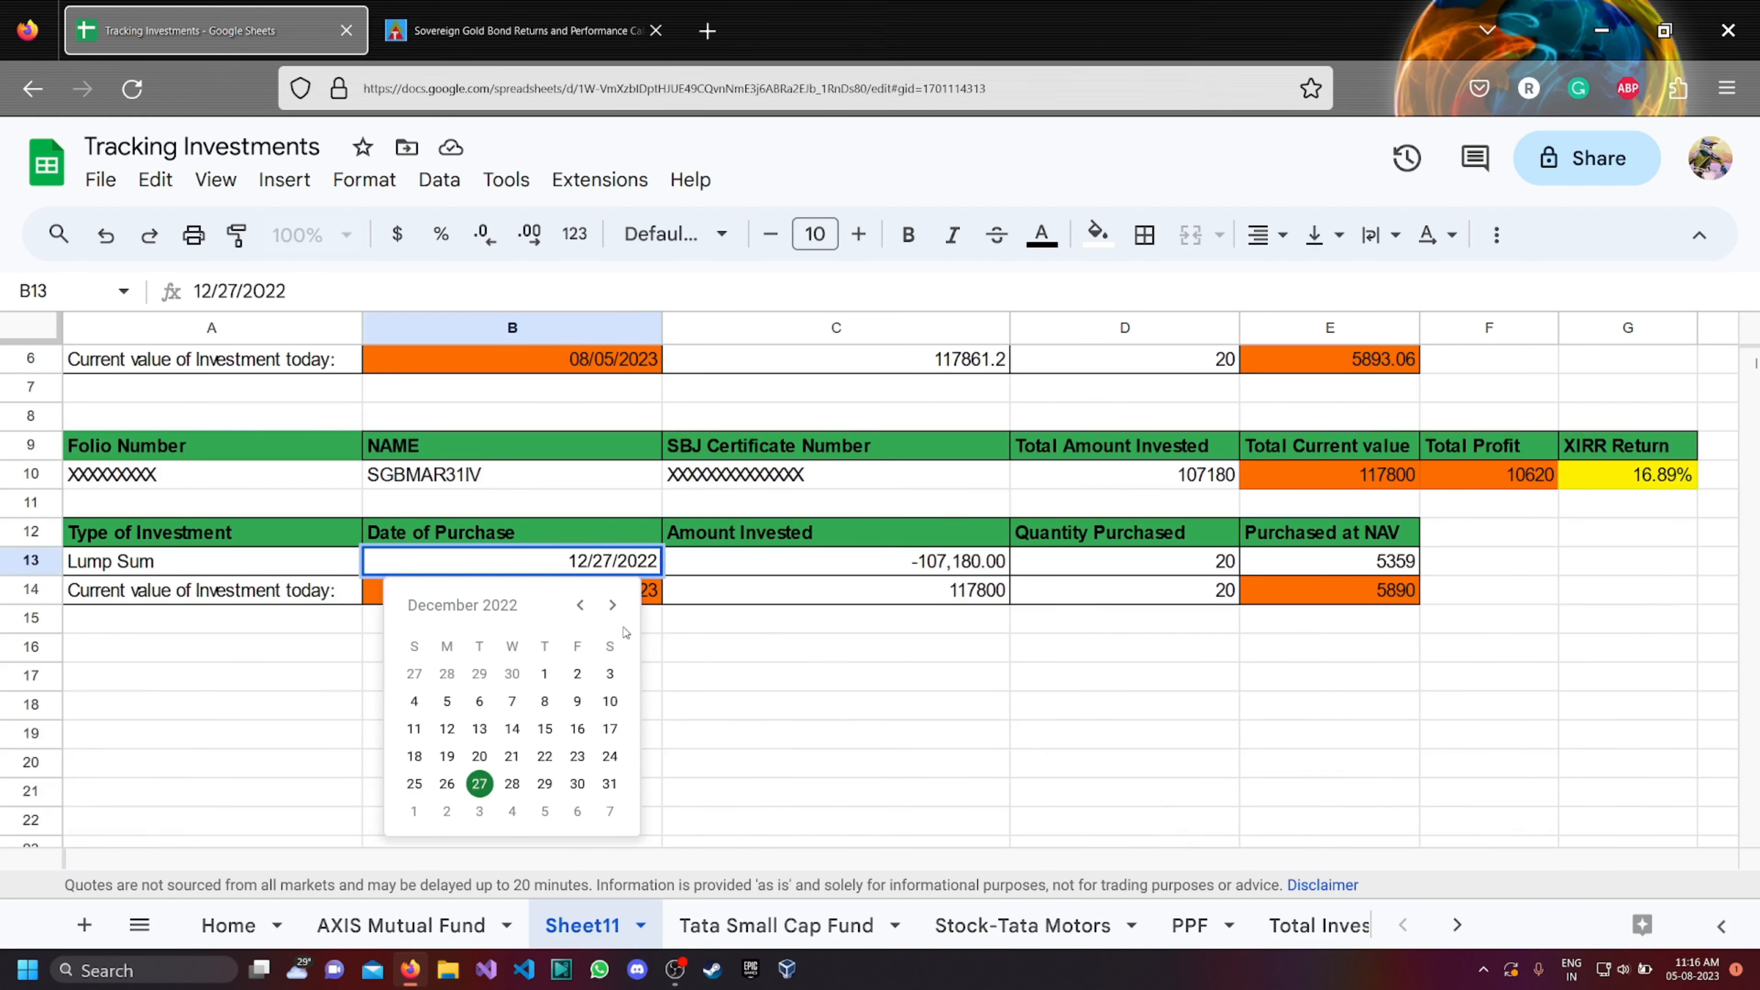
{"action": "left_click", "coordinate": [614, 606]}
{"action": "left_click", "coordinate": [613, 606]}
{"action": "left_click", "coordinate": [613, 606]}
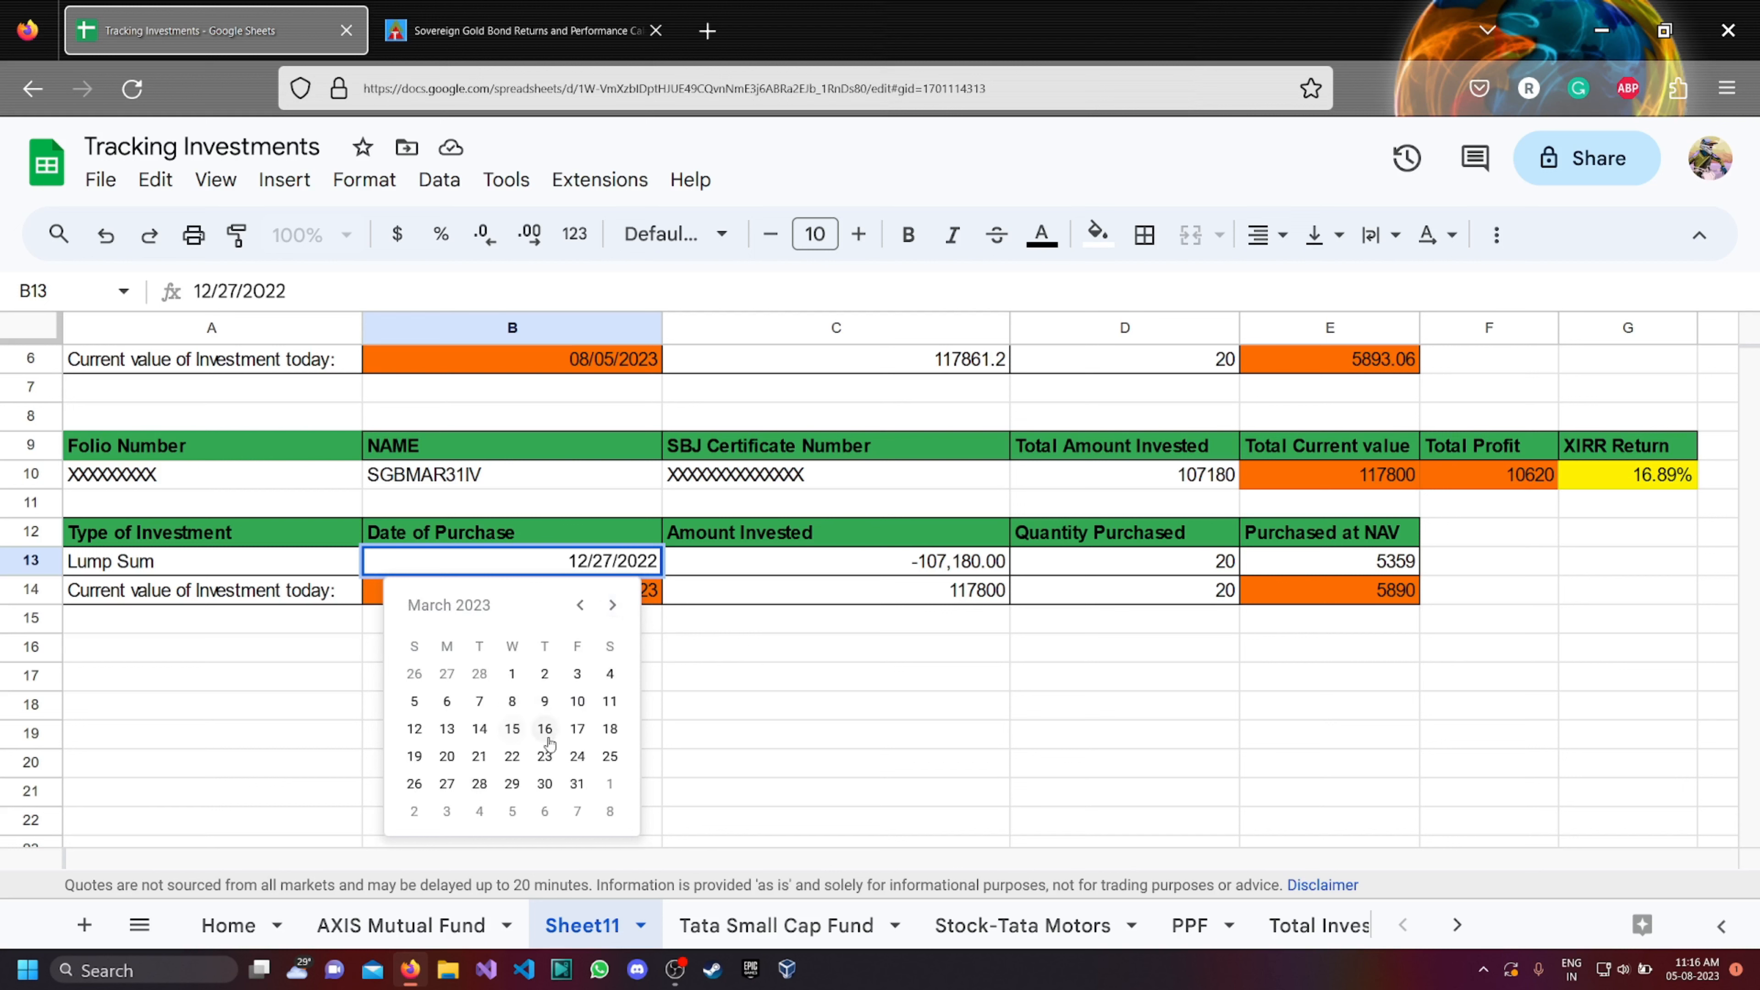
{"action": "left_click", "coordinate": [479, 728]}
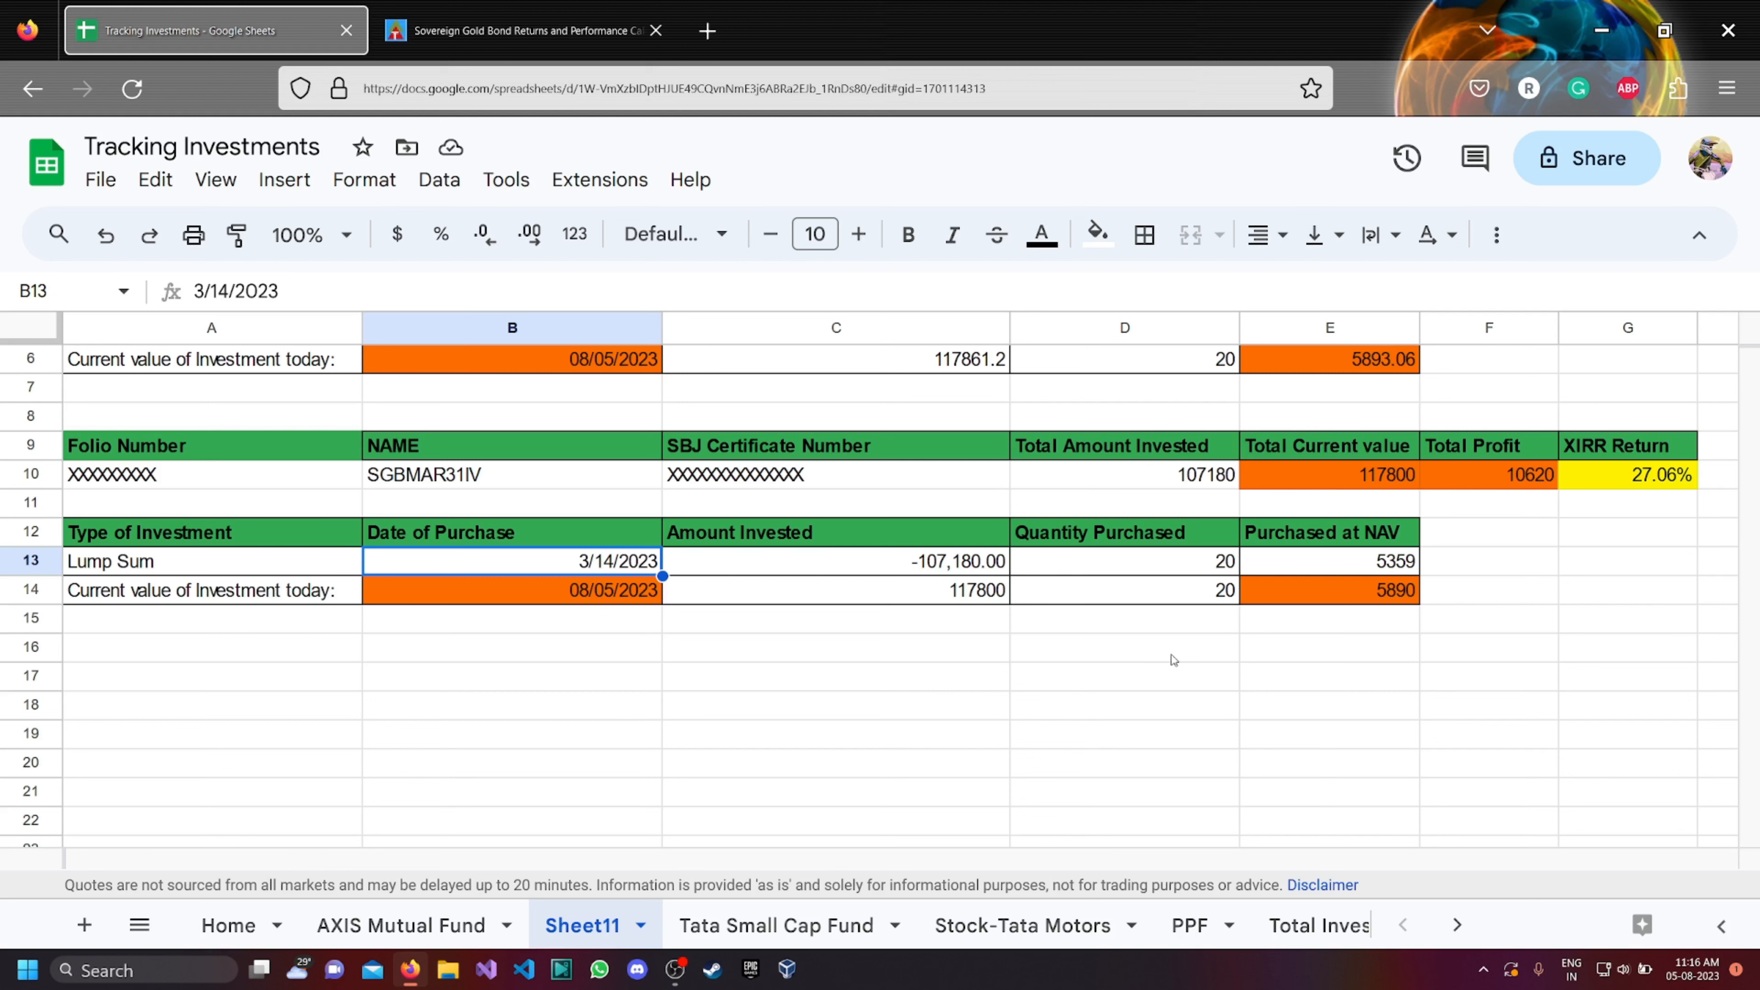
Set the second block's purchase price in cell E13 to the SGBMAR31IV retail price from the imported table, 5561.
{"action": "scroll", "coordinate": [1154, 665], "scroll_direction": "down", "scroll_amount": 15}
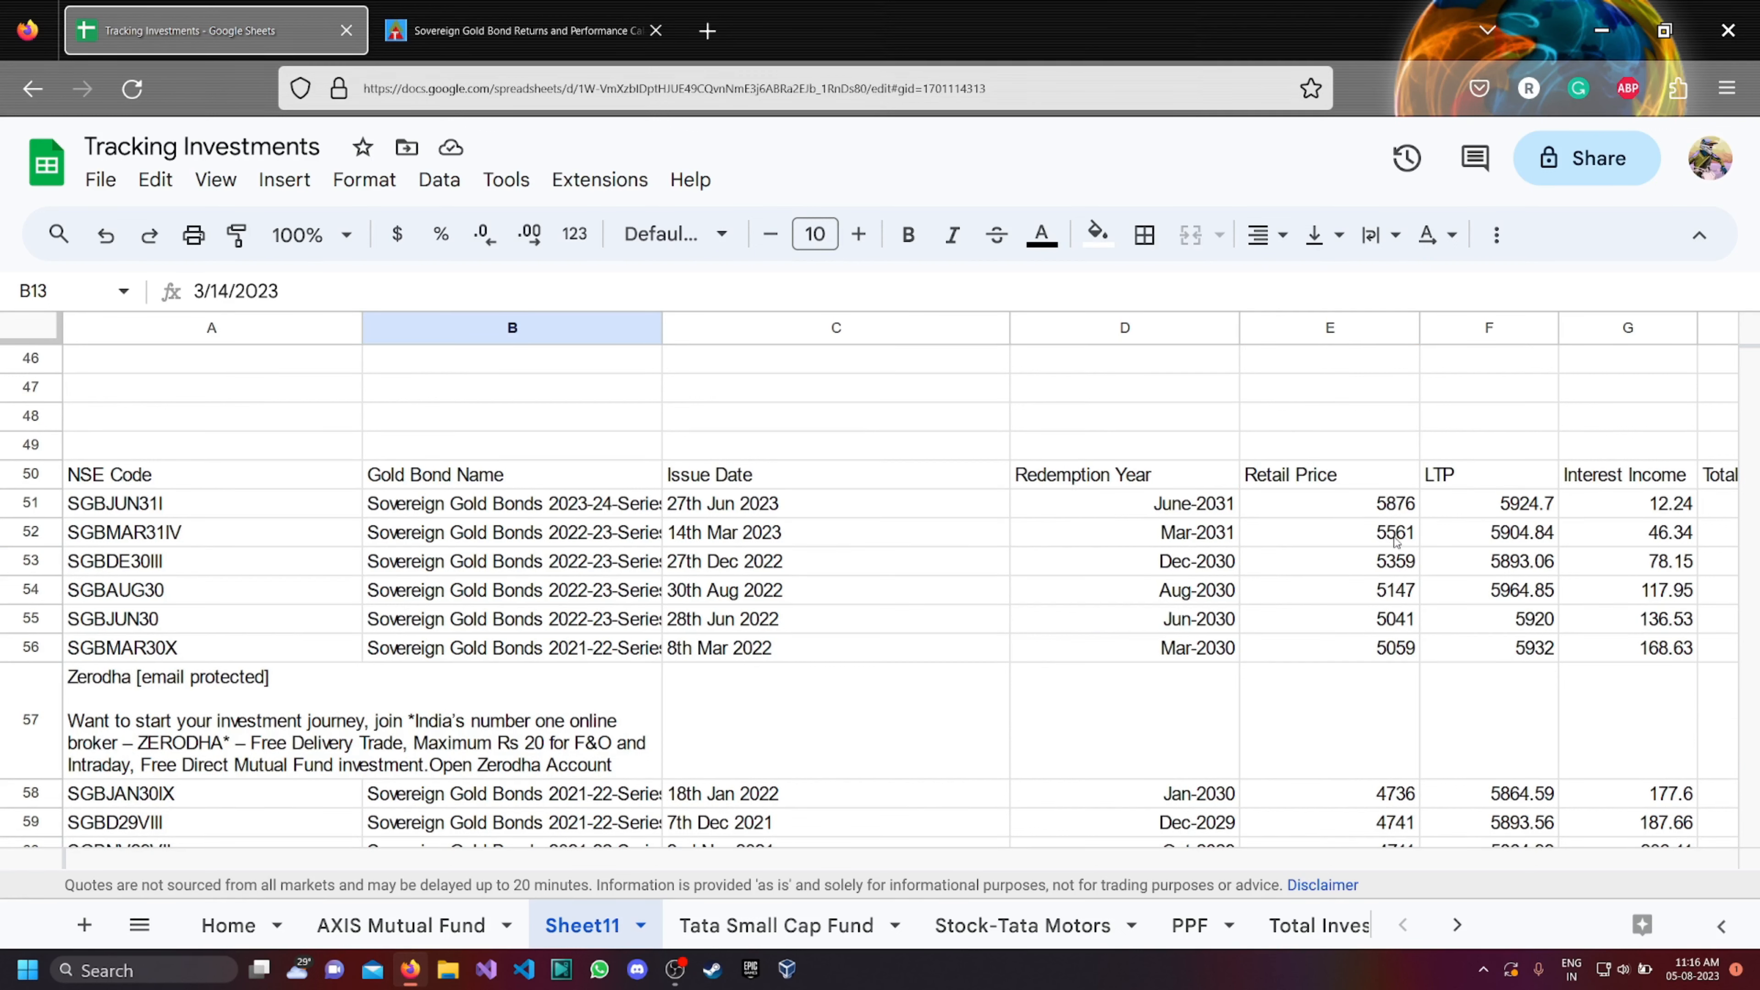
{"action": "scroll", "coordinate": [1328, 551], "scroll_direction": "up", "scroll_amount": 15}
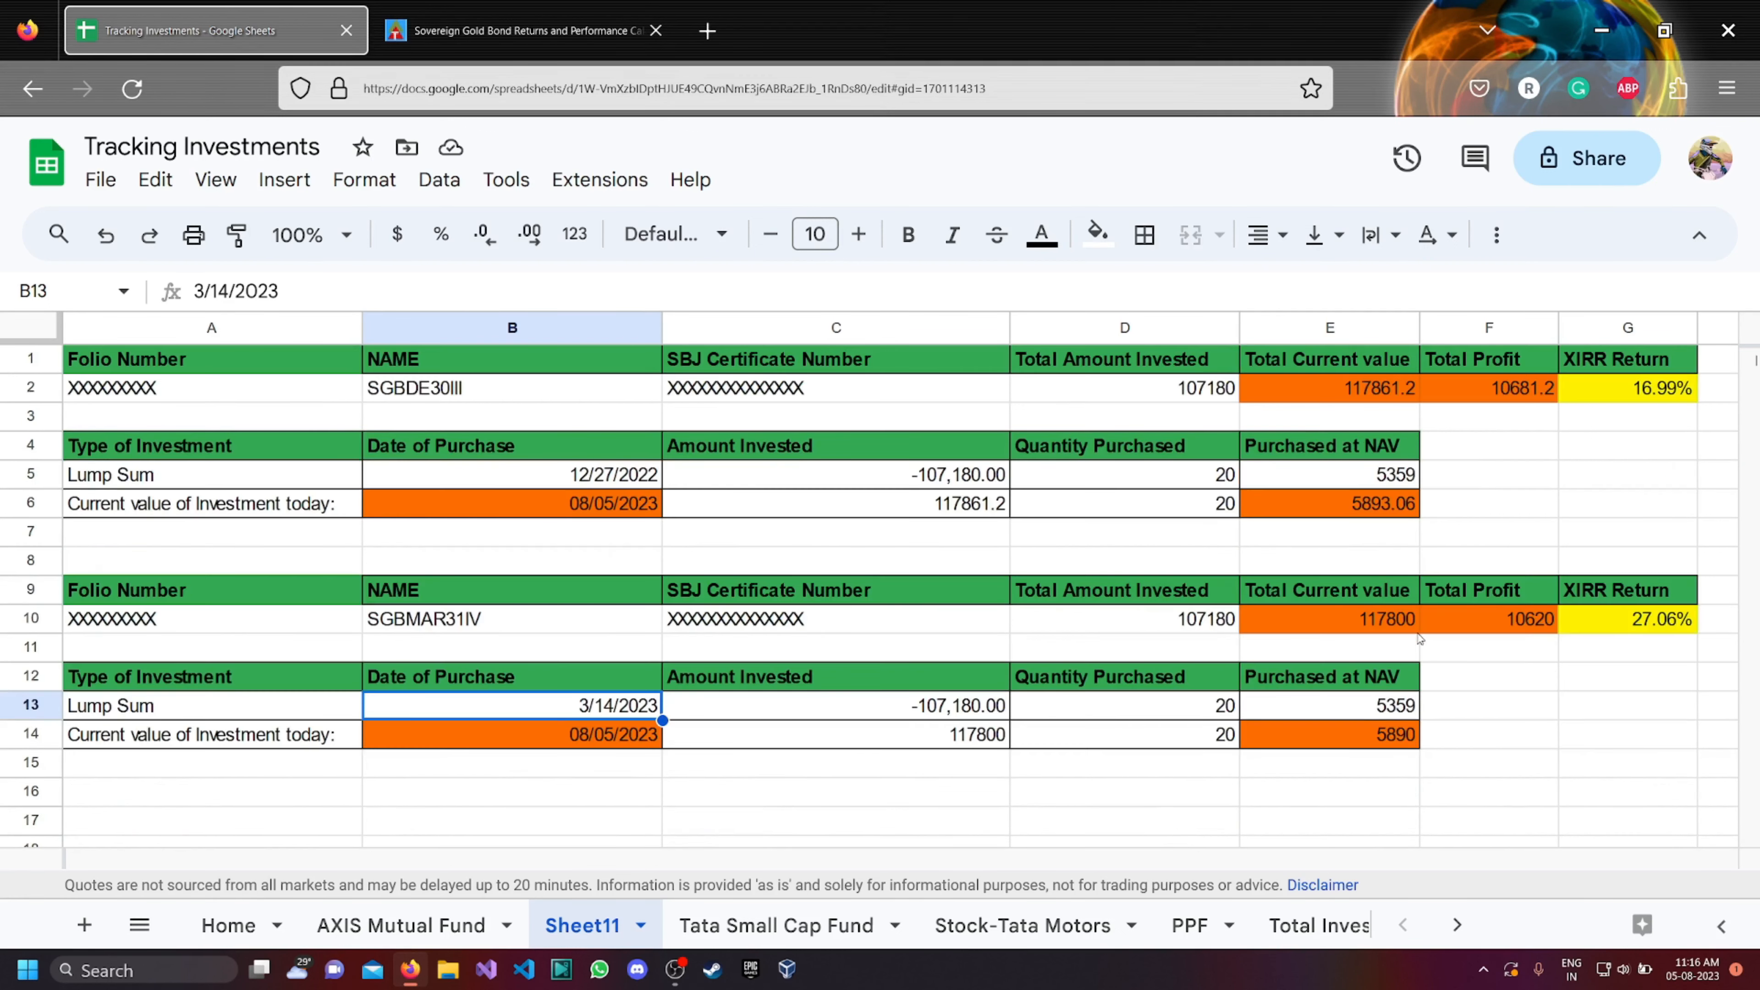
{"action": "left_click", "coordinate": [1381, 712]}
{"action": "type", "text": "5561"}
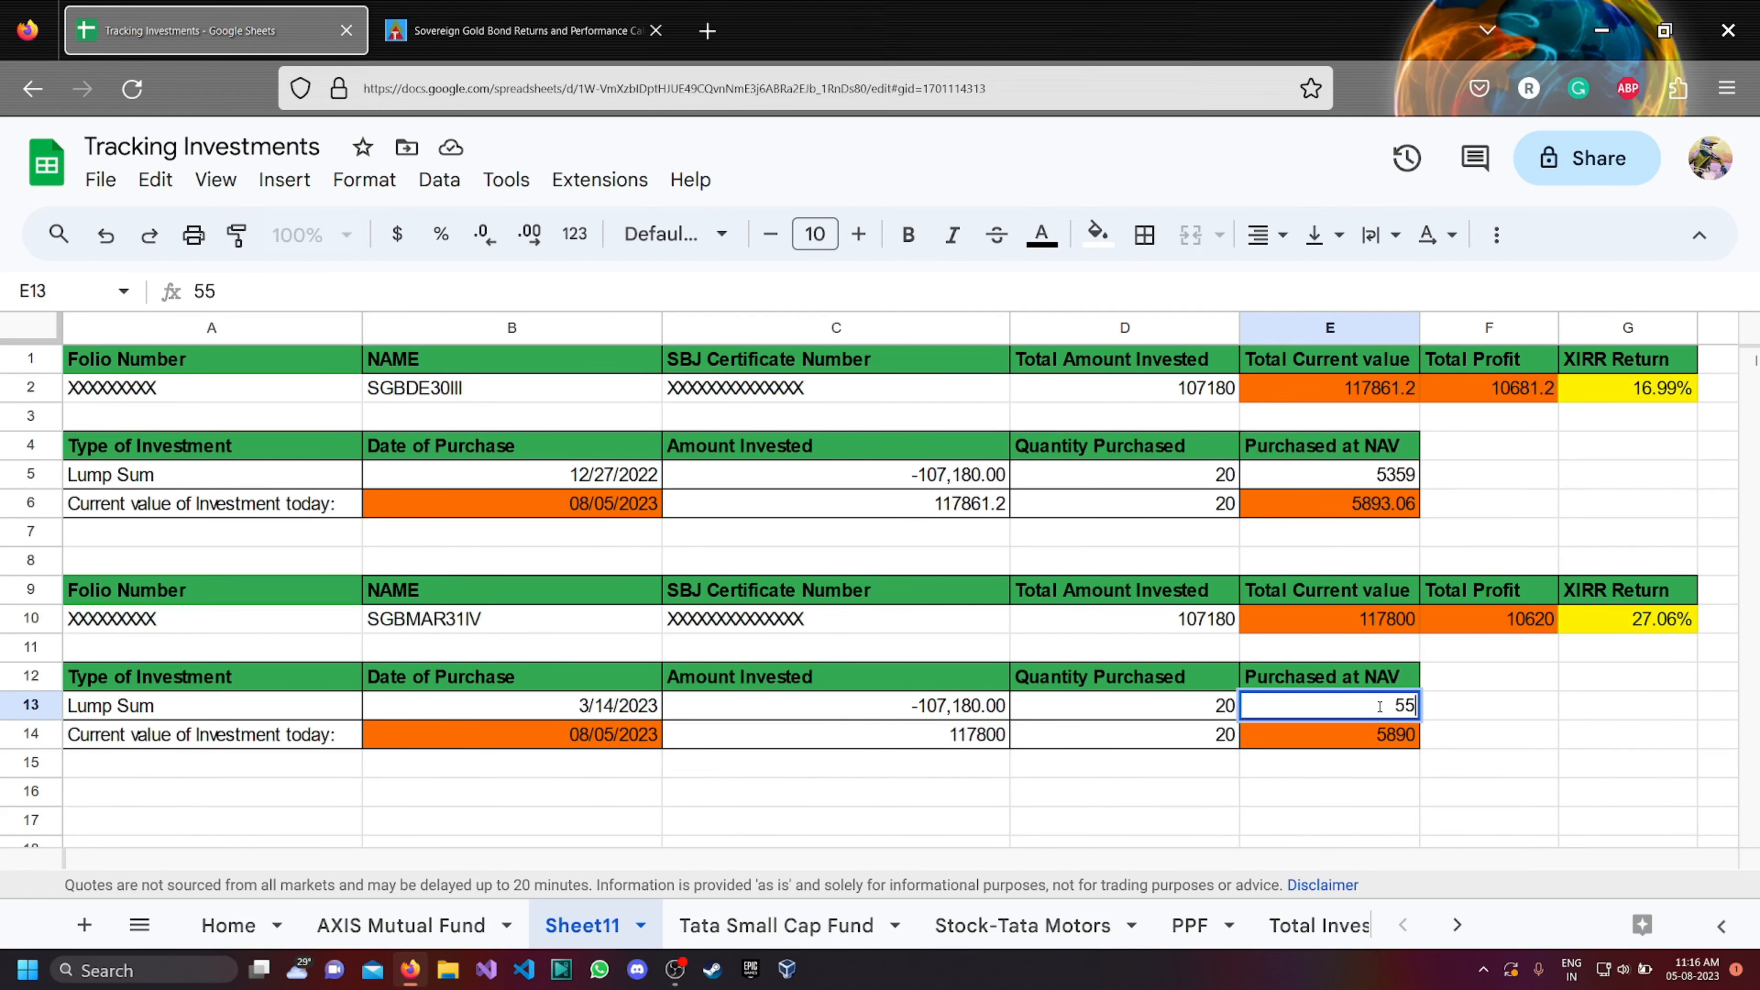
{"action": "left_click", "coordinate": [1248, 786]}
Set the lump sum amount invested in cell C13 to -111220.
{"action": "left_click", "coordinate": [965, 705]}
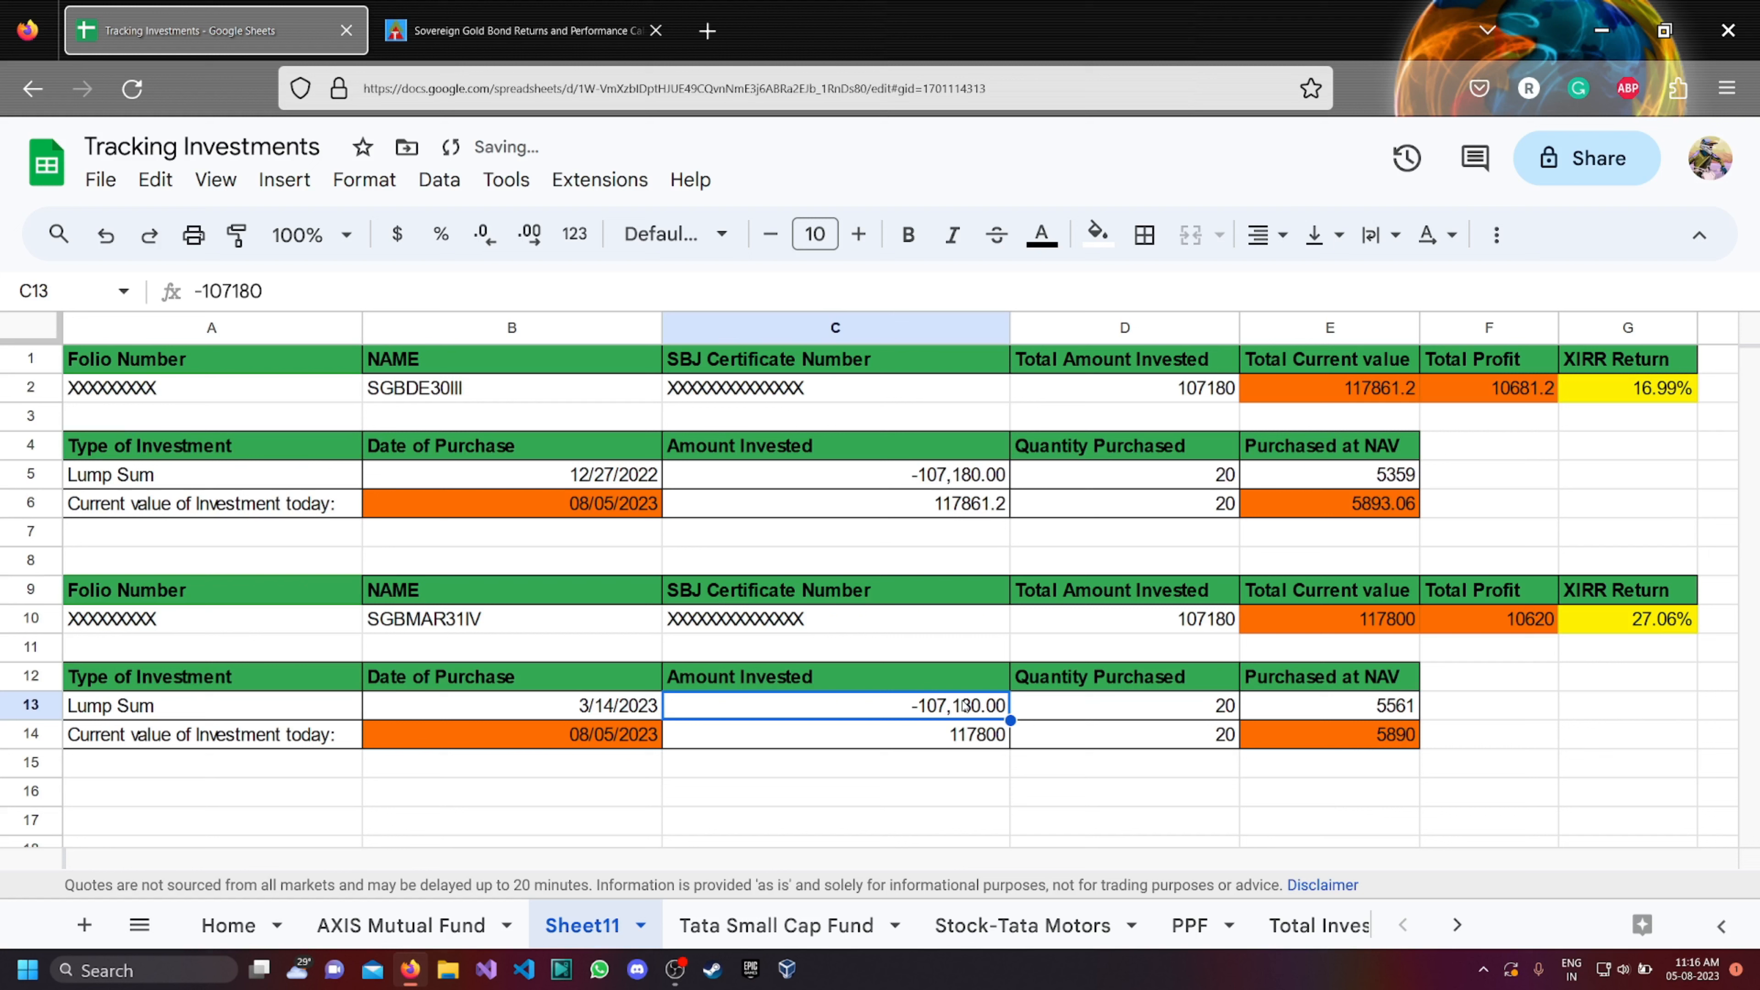
{"action": "type", "text": "-111"}
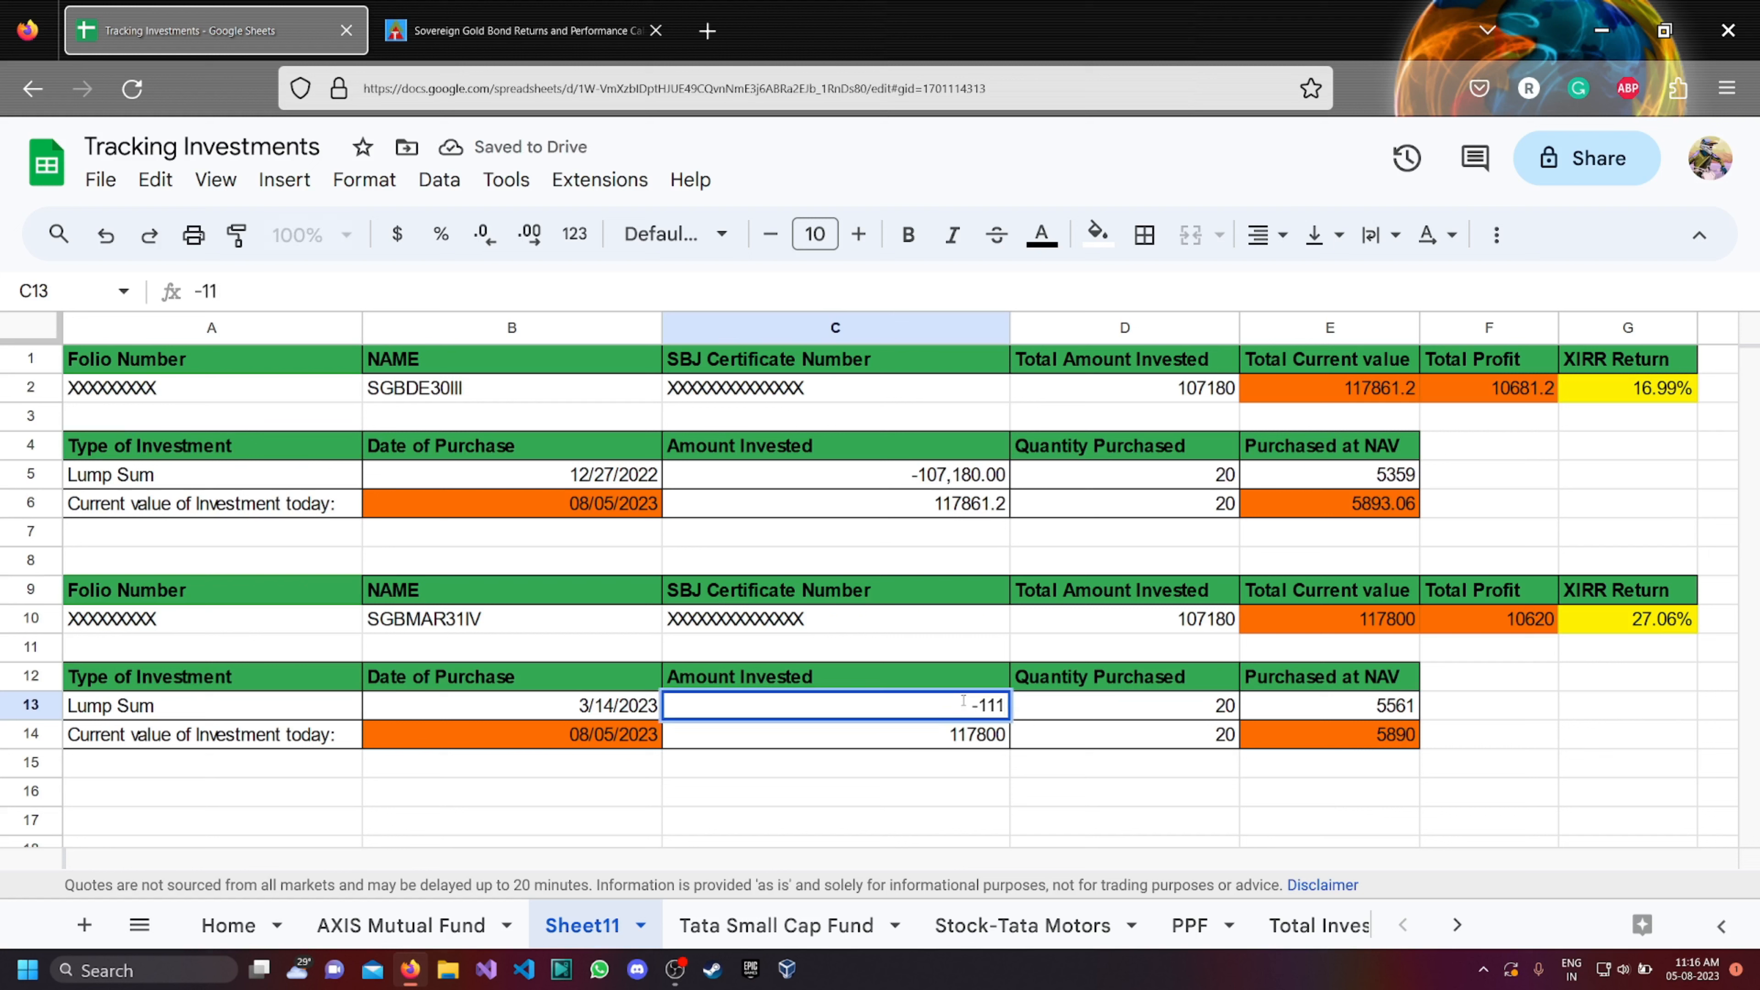
{"action": "type", "text": ",220"}
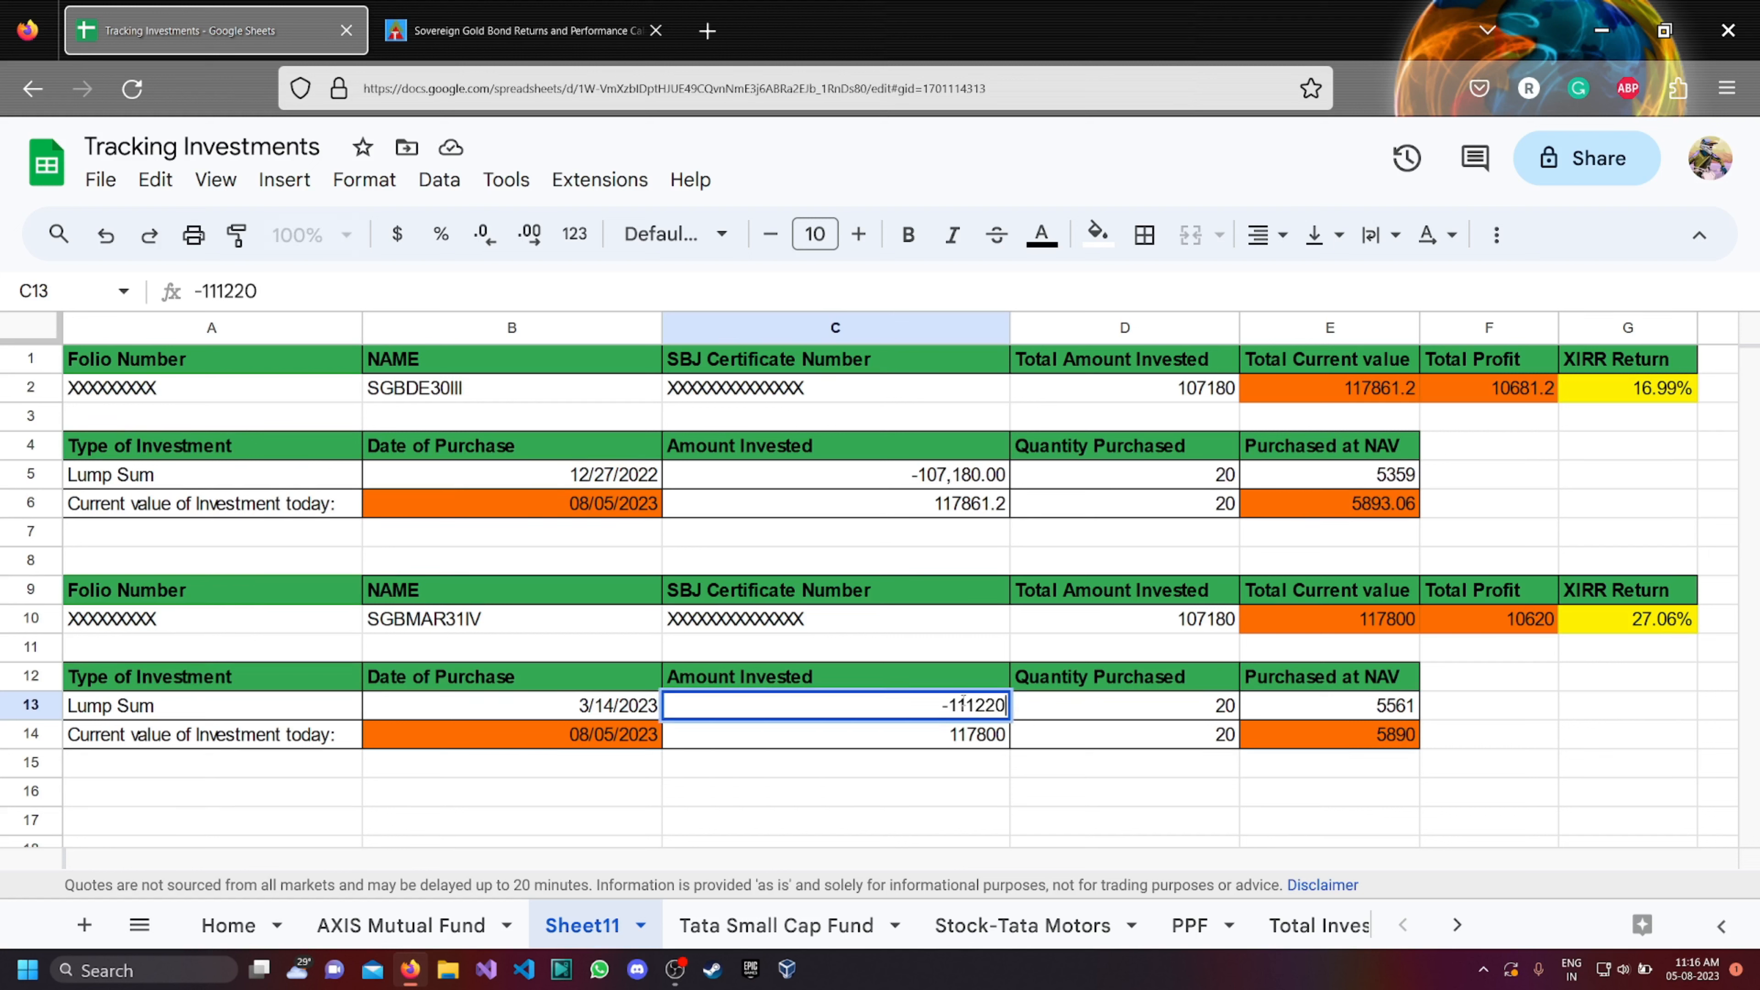
{"action": "left_click", "coordinate": [1050, 810]}
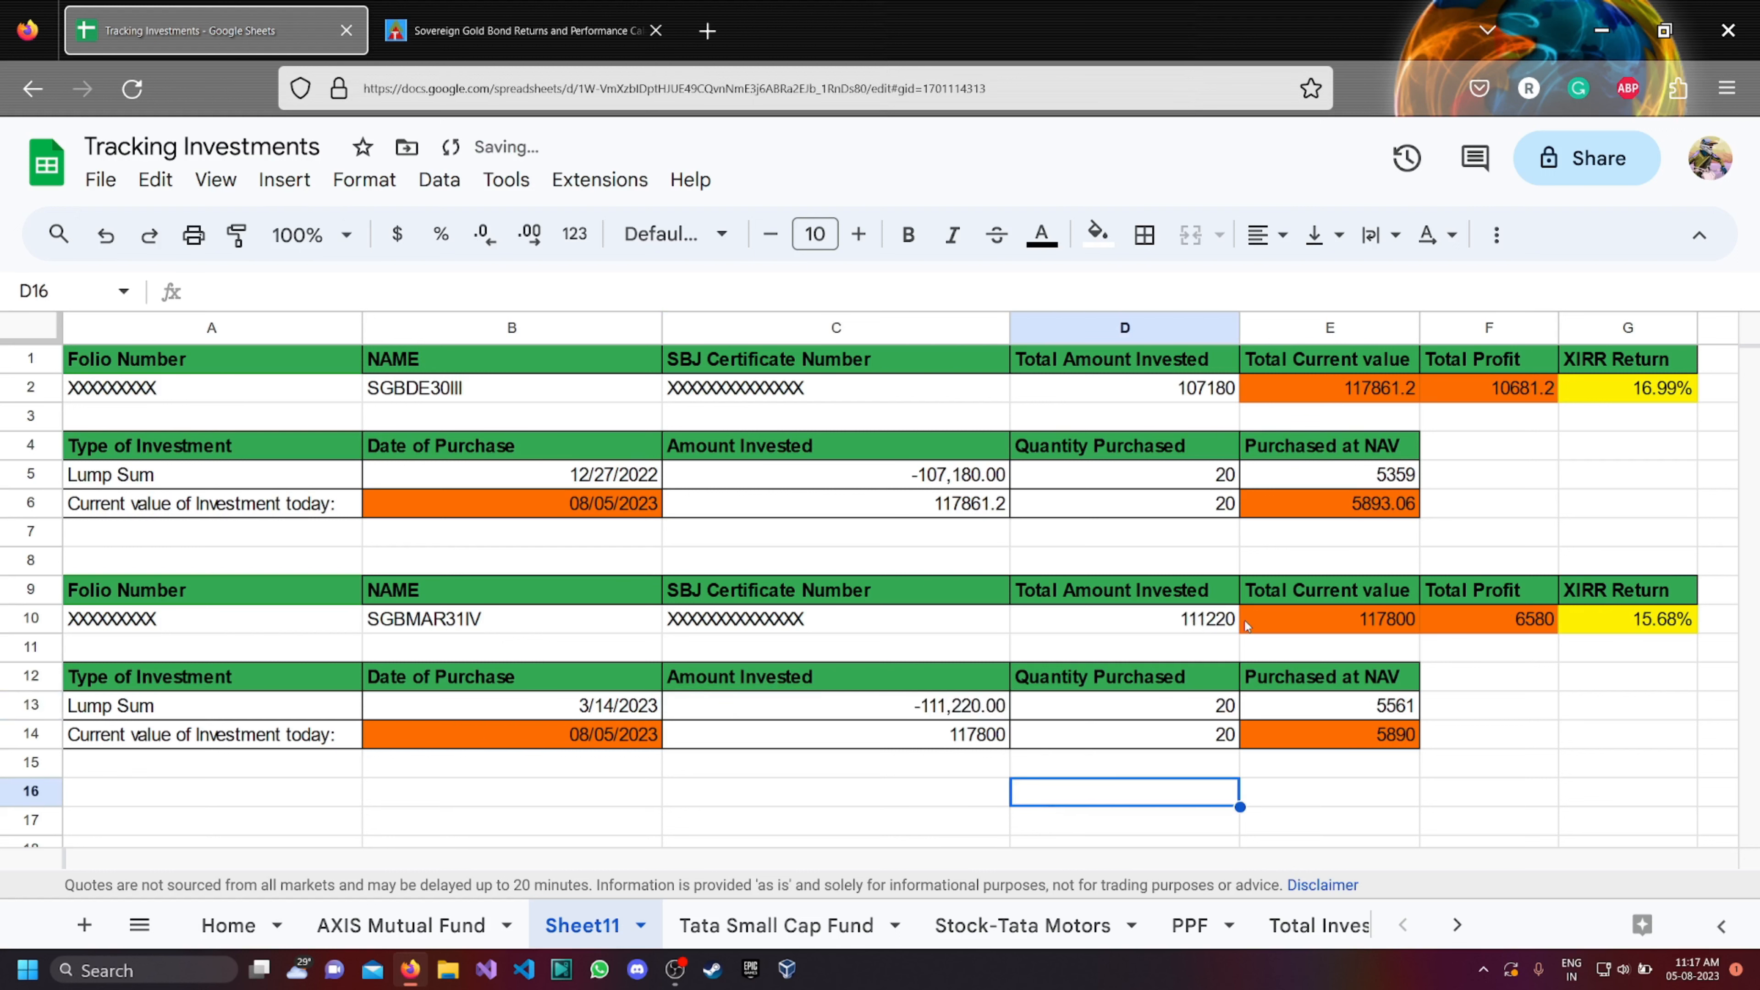
Point the second block's current price in cell E14 to the SGBMAR31IV LTP in the imported table with =F52.
{"action": "scroll", "coordinate": [1200, 625], "scroll_direction": "down", "scroll_amount": 3}
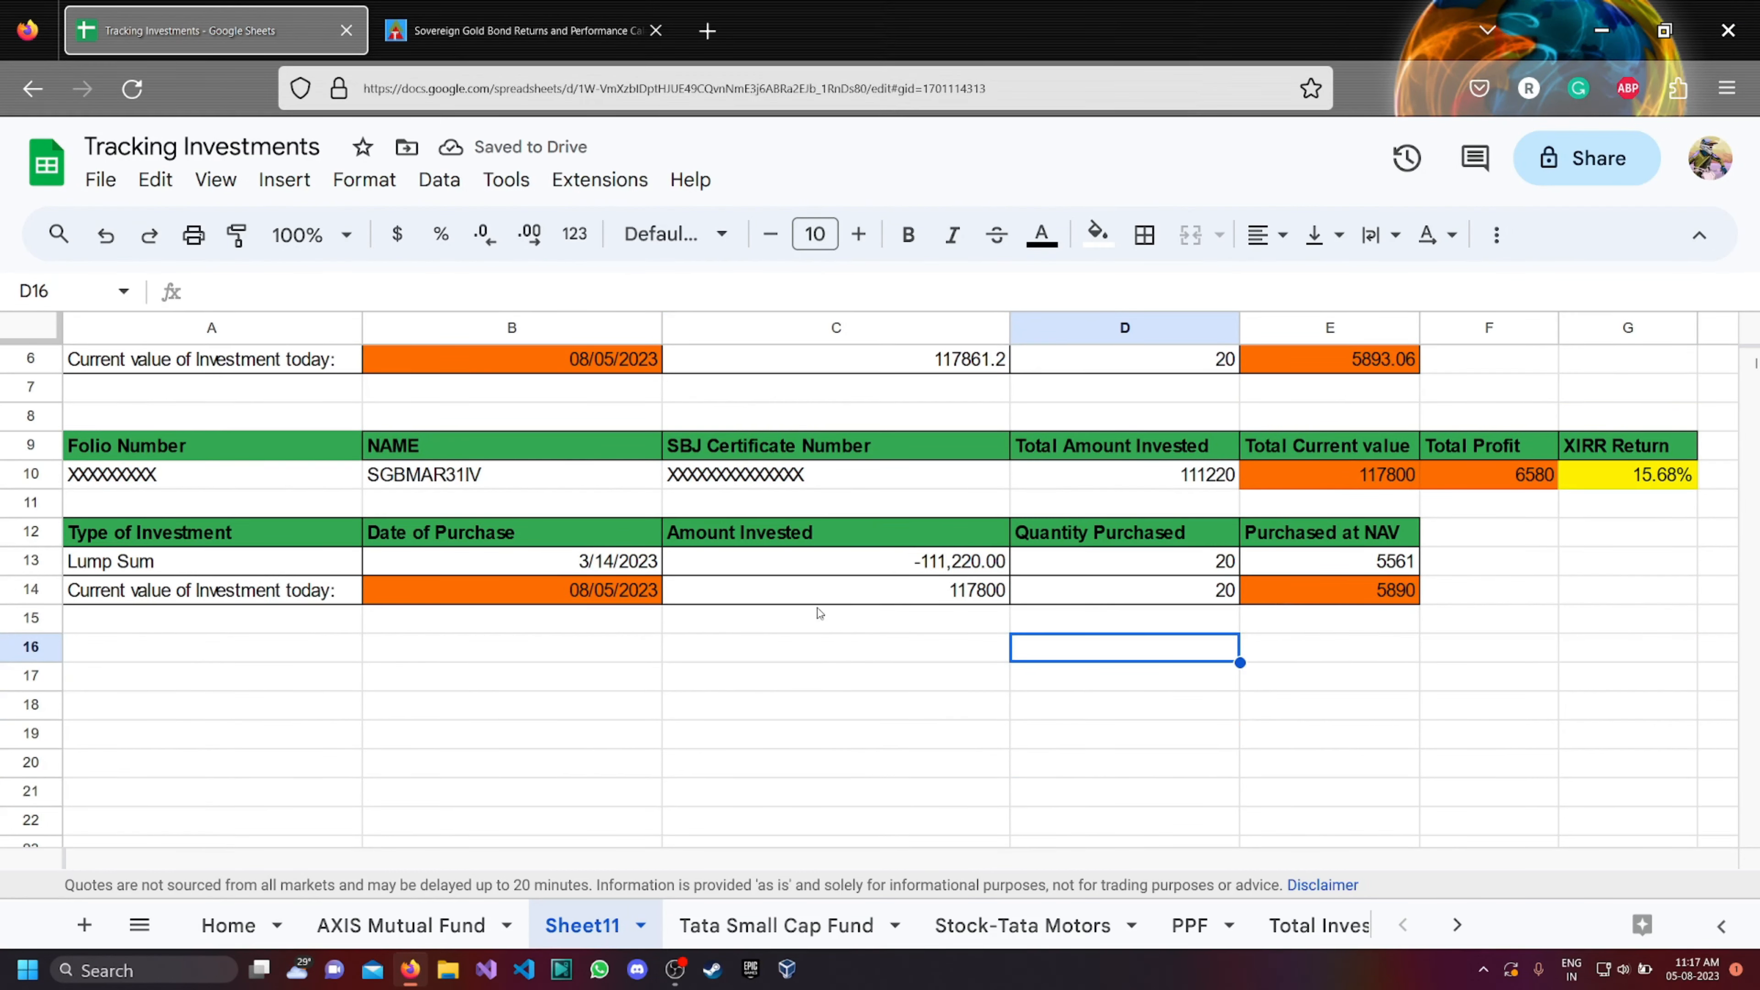
{"action": "left_click", "coordinate": [1307, 590]}
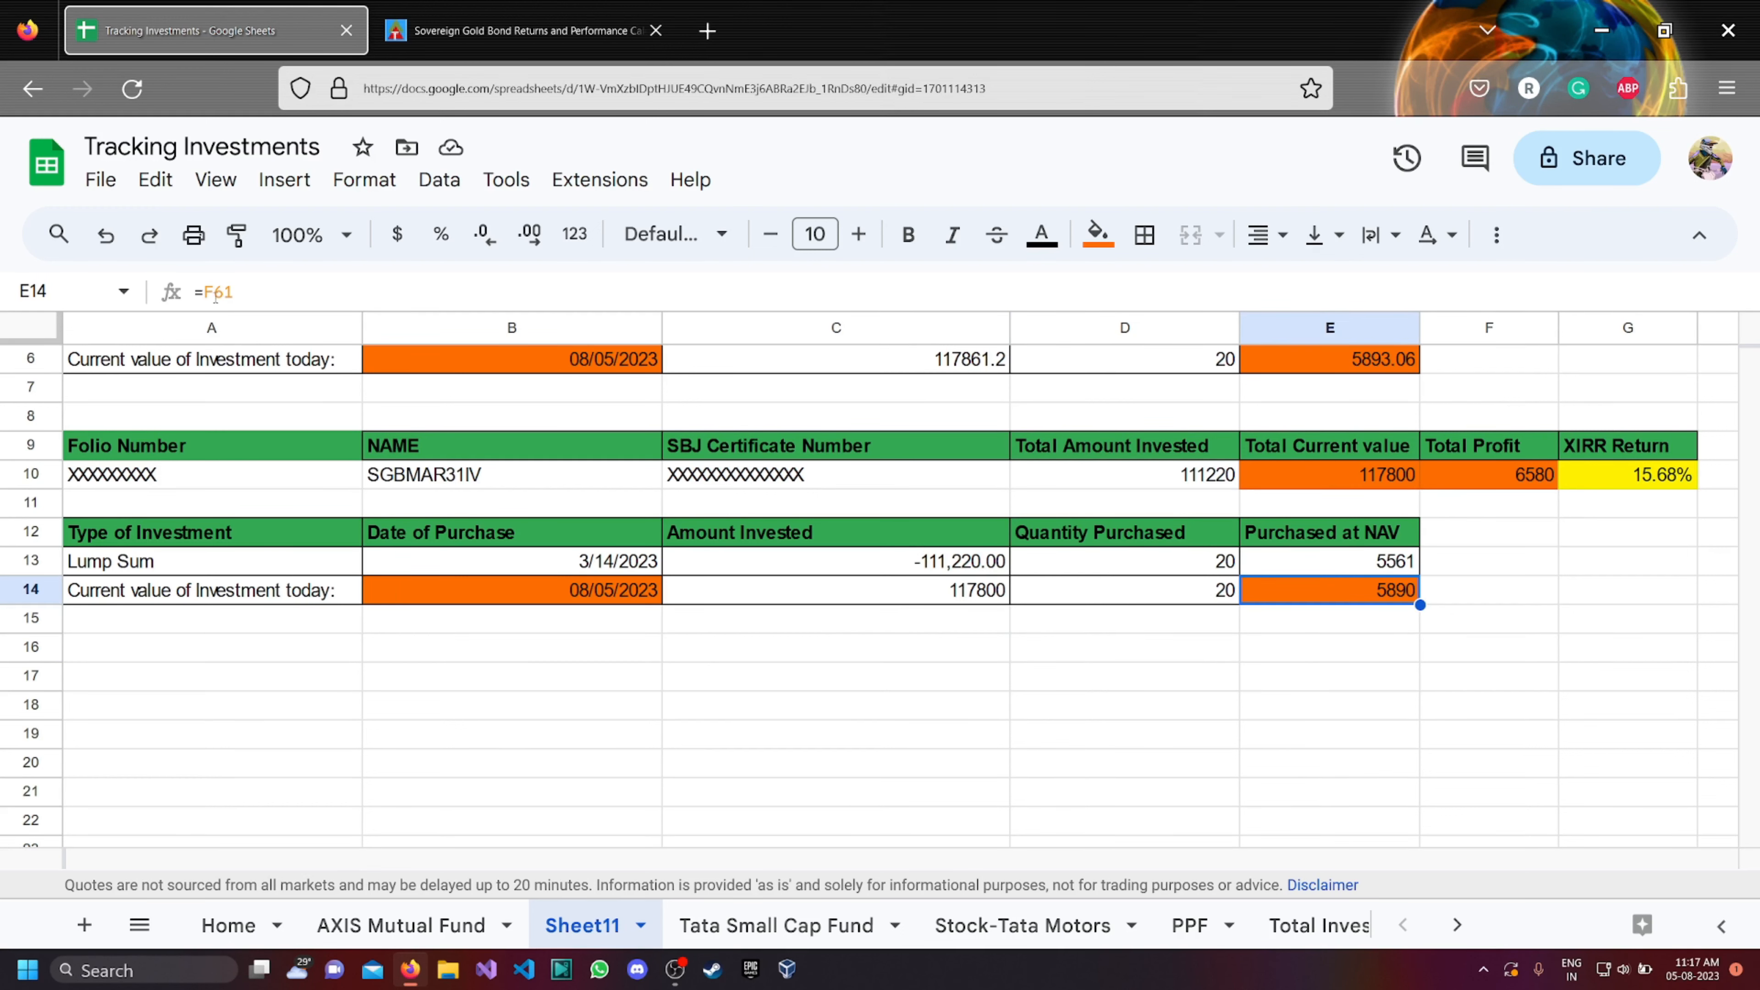
{"action": "scroll", "coordinate": [537, 647], "scroll_direction": "down", "scroll_amount": 10}
{"action": "scroll", "coordinate": [537, 646], "scroll_direction": "down", "scroll_amount": 10}
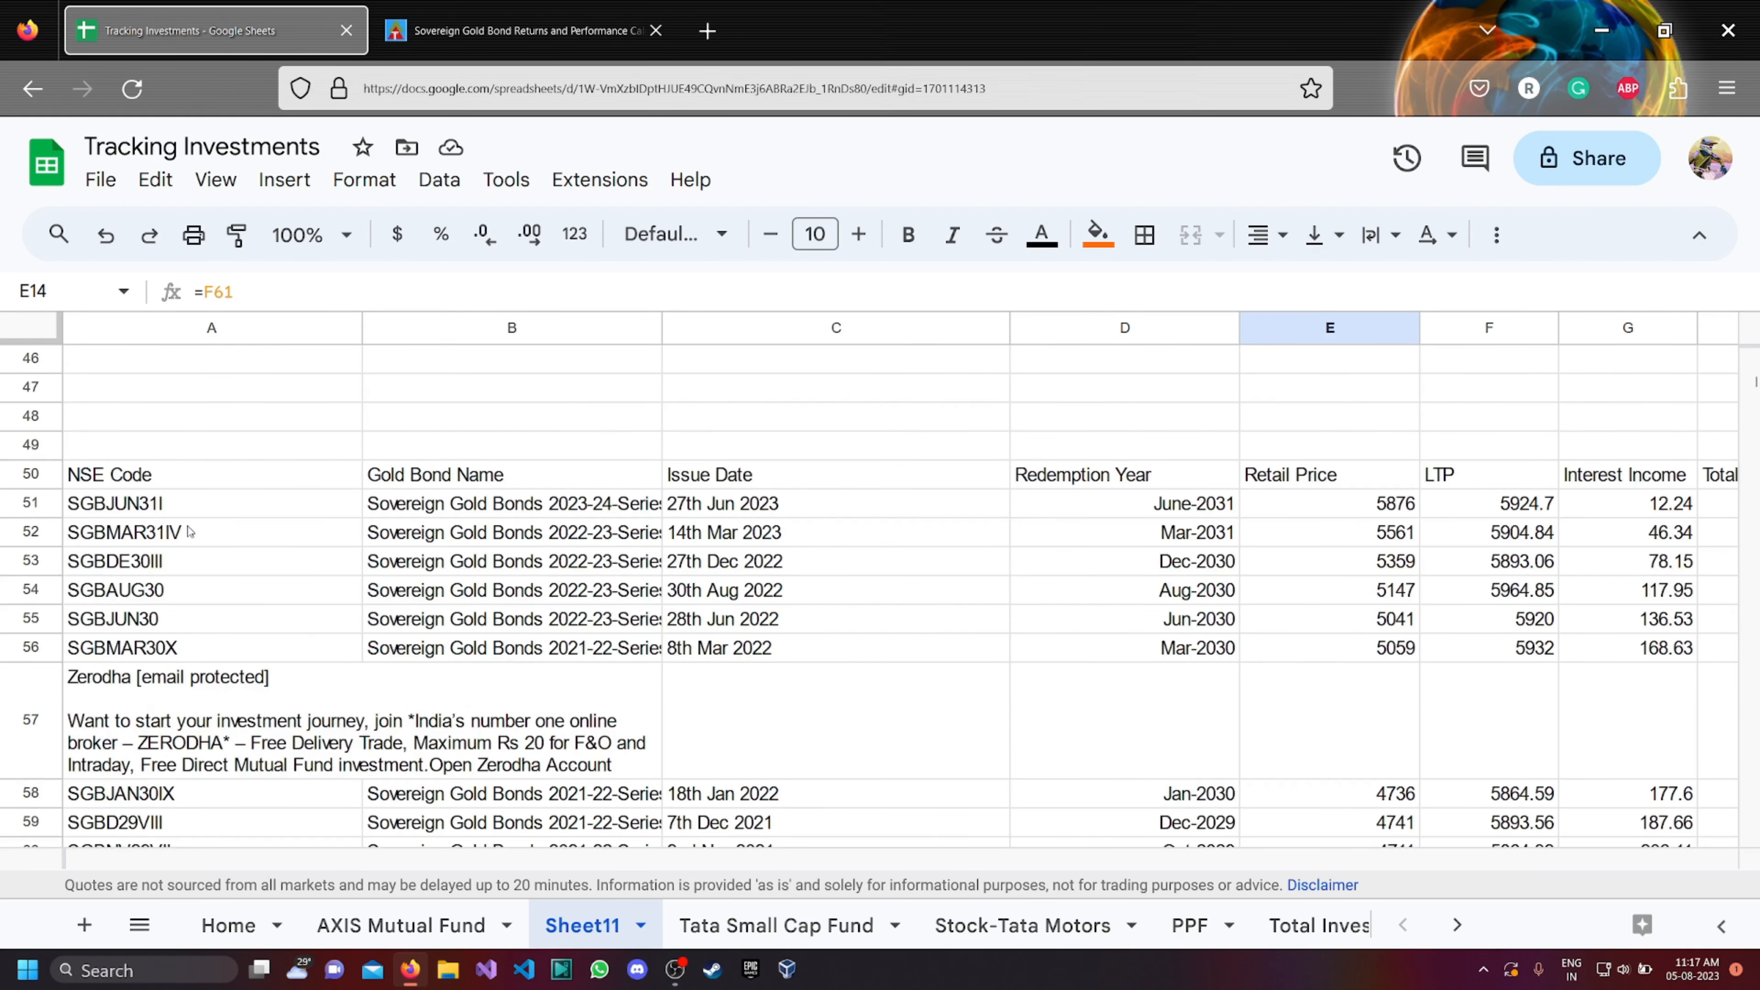
{"action": "left_click", "coordinate": [261, 290]}
{"action": "key", "text": "BackSpace"}
{"action": "key", "text": "BackSpace"}
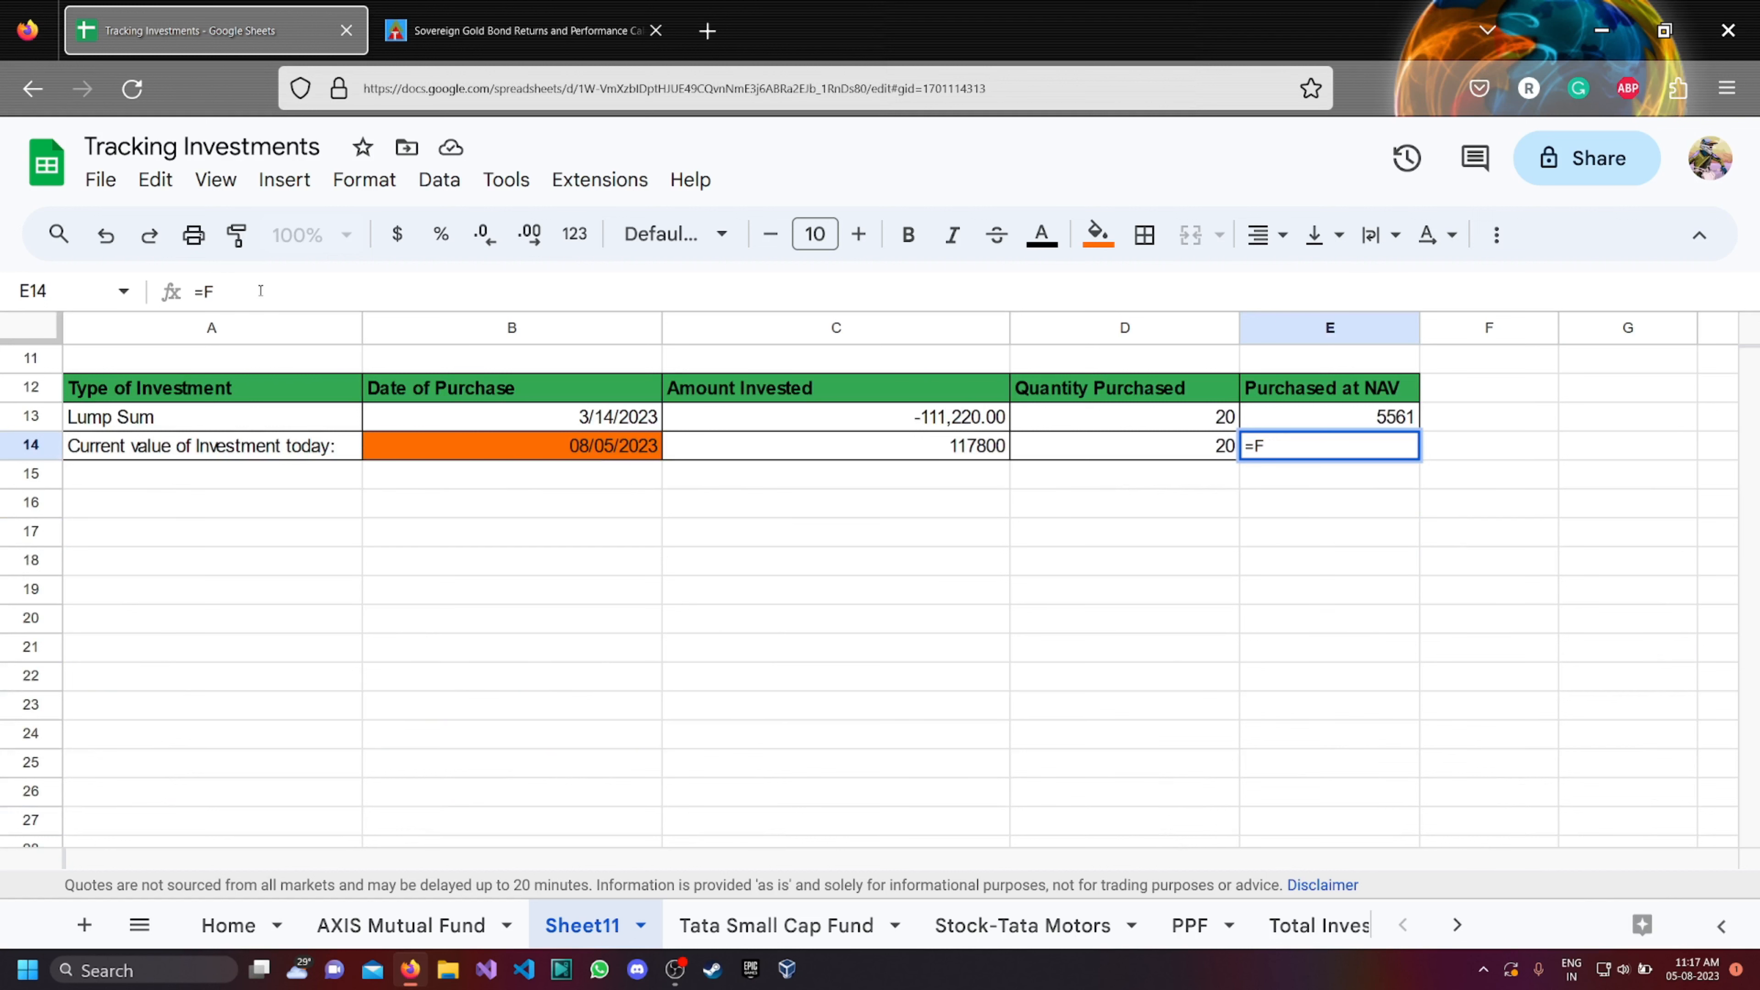
{"action": "type", "text": "52"}
{"action": "key", "text": "Return"}
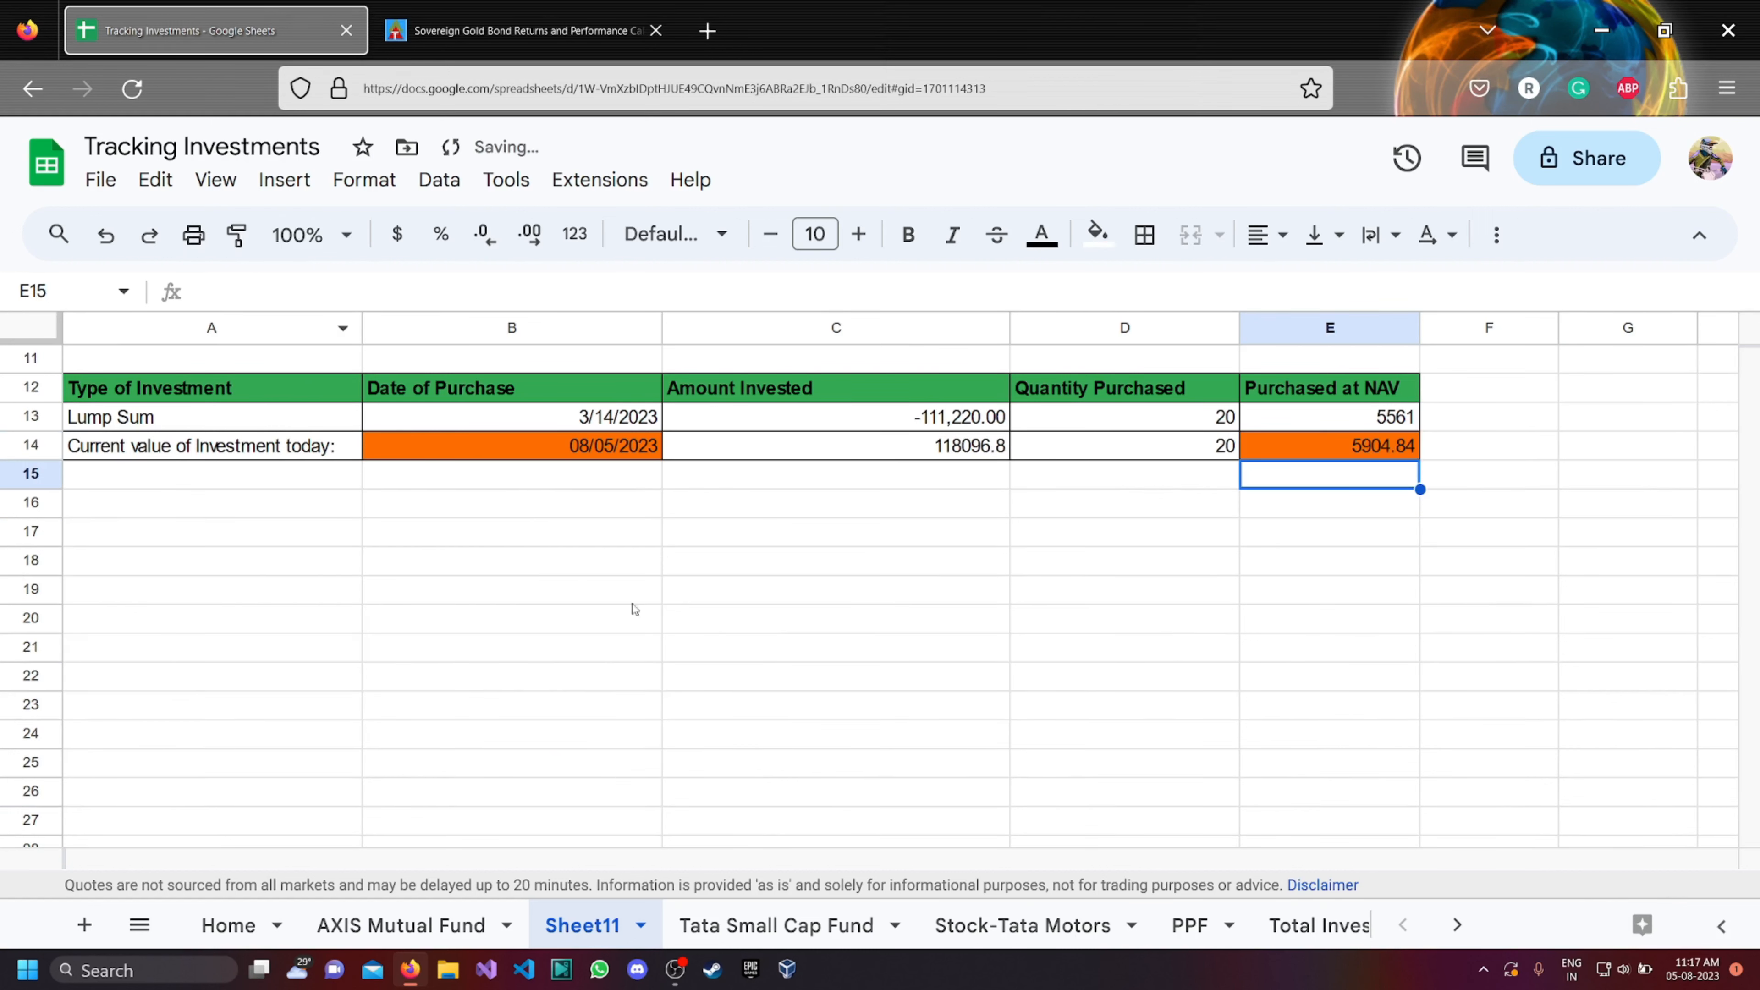
Correct the certificate number headers in cells C1 and C9 to read SGB Certificate Number.
{"action": "scroll", "coordinate": [899, 666], "scroll_direction": "up", "scroll_amount": 3}
{"action": "scroll", "coordinate": [1495, 581], "scroll_direction": "up", "scroll_amount": 2}
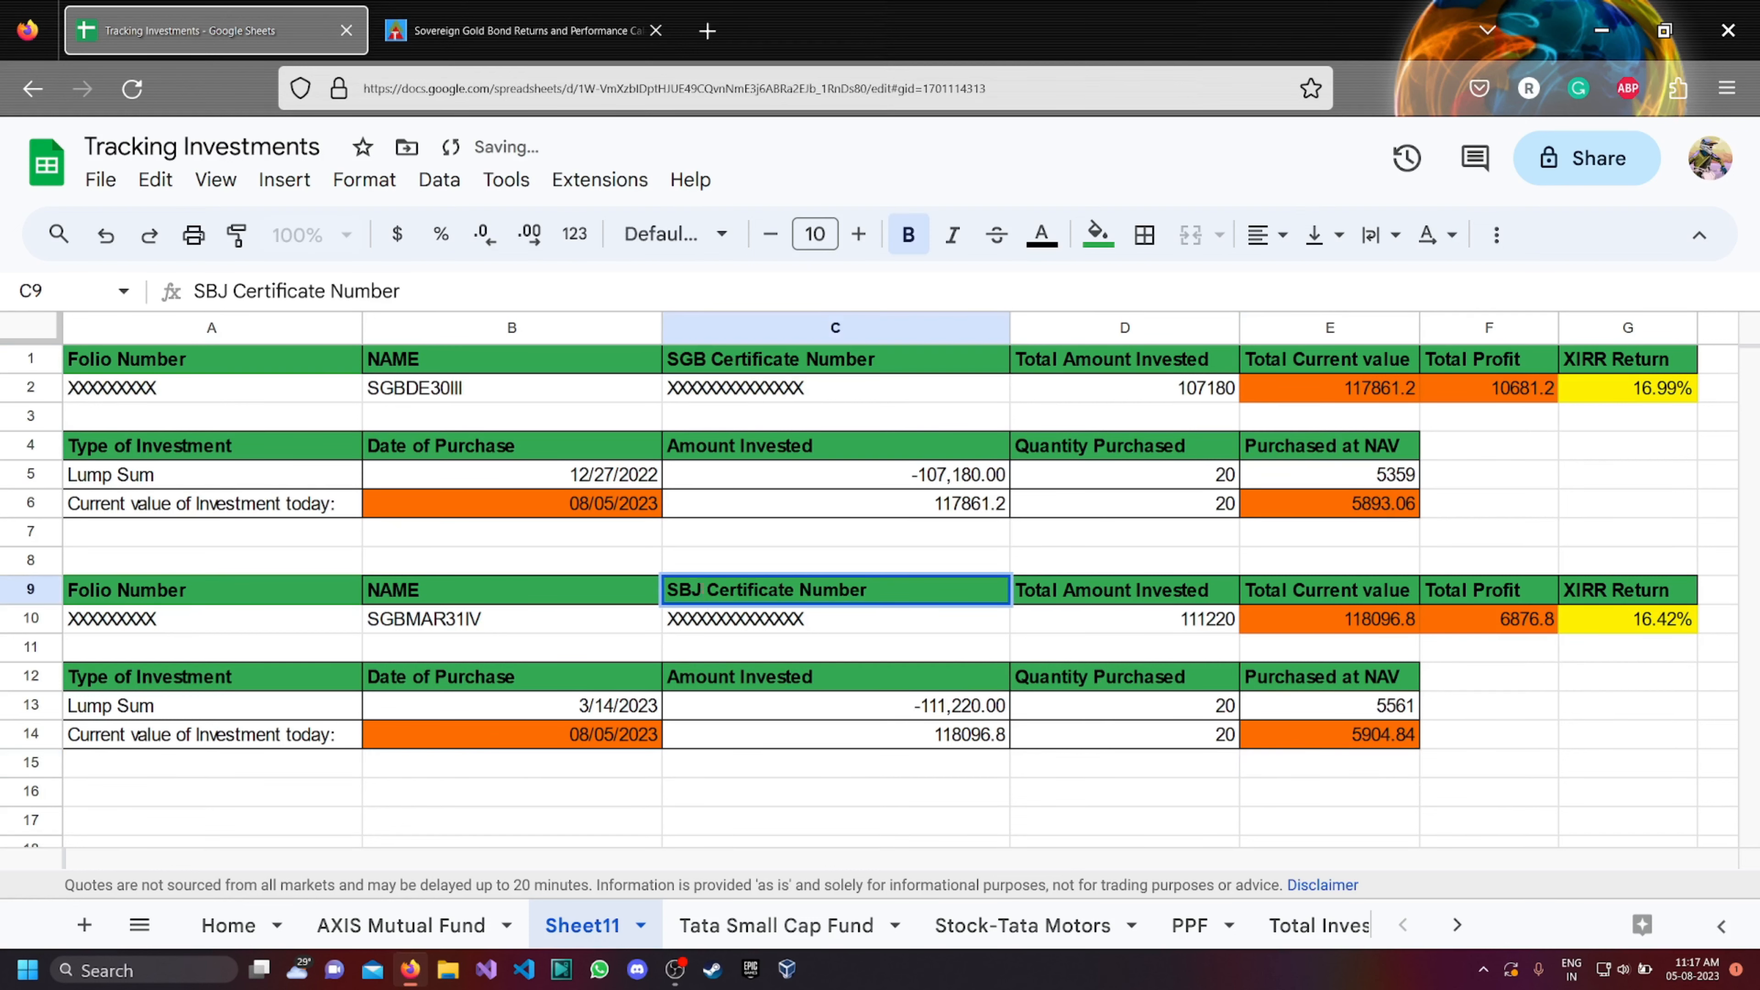
{"action": "left_click", "coordinate": [703, 590]}
{"action": "key", "text": "BackSpace"}
{"action": "key", "text": "BackSpace"}
{"action": "type", "text": "GB"}
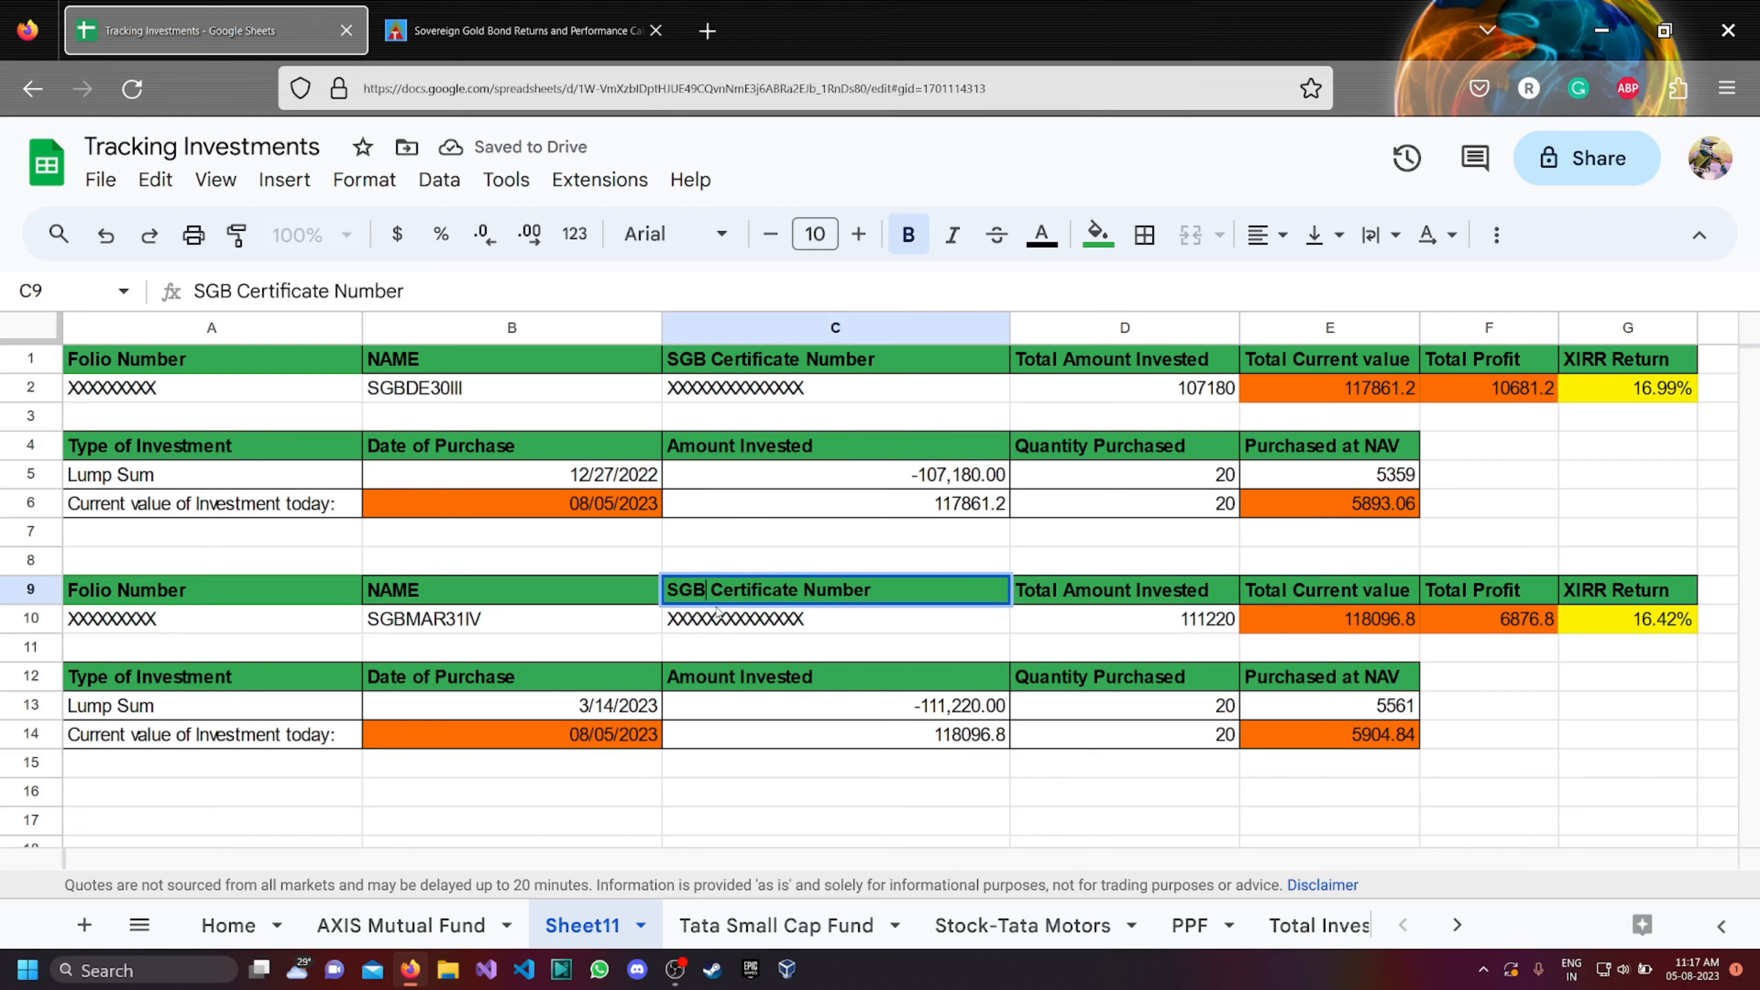
{"action": "left_click", "coordinate": [749, 713]}
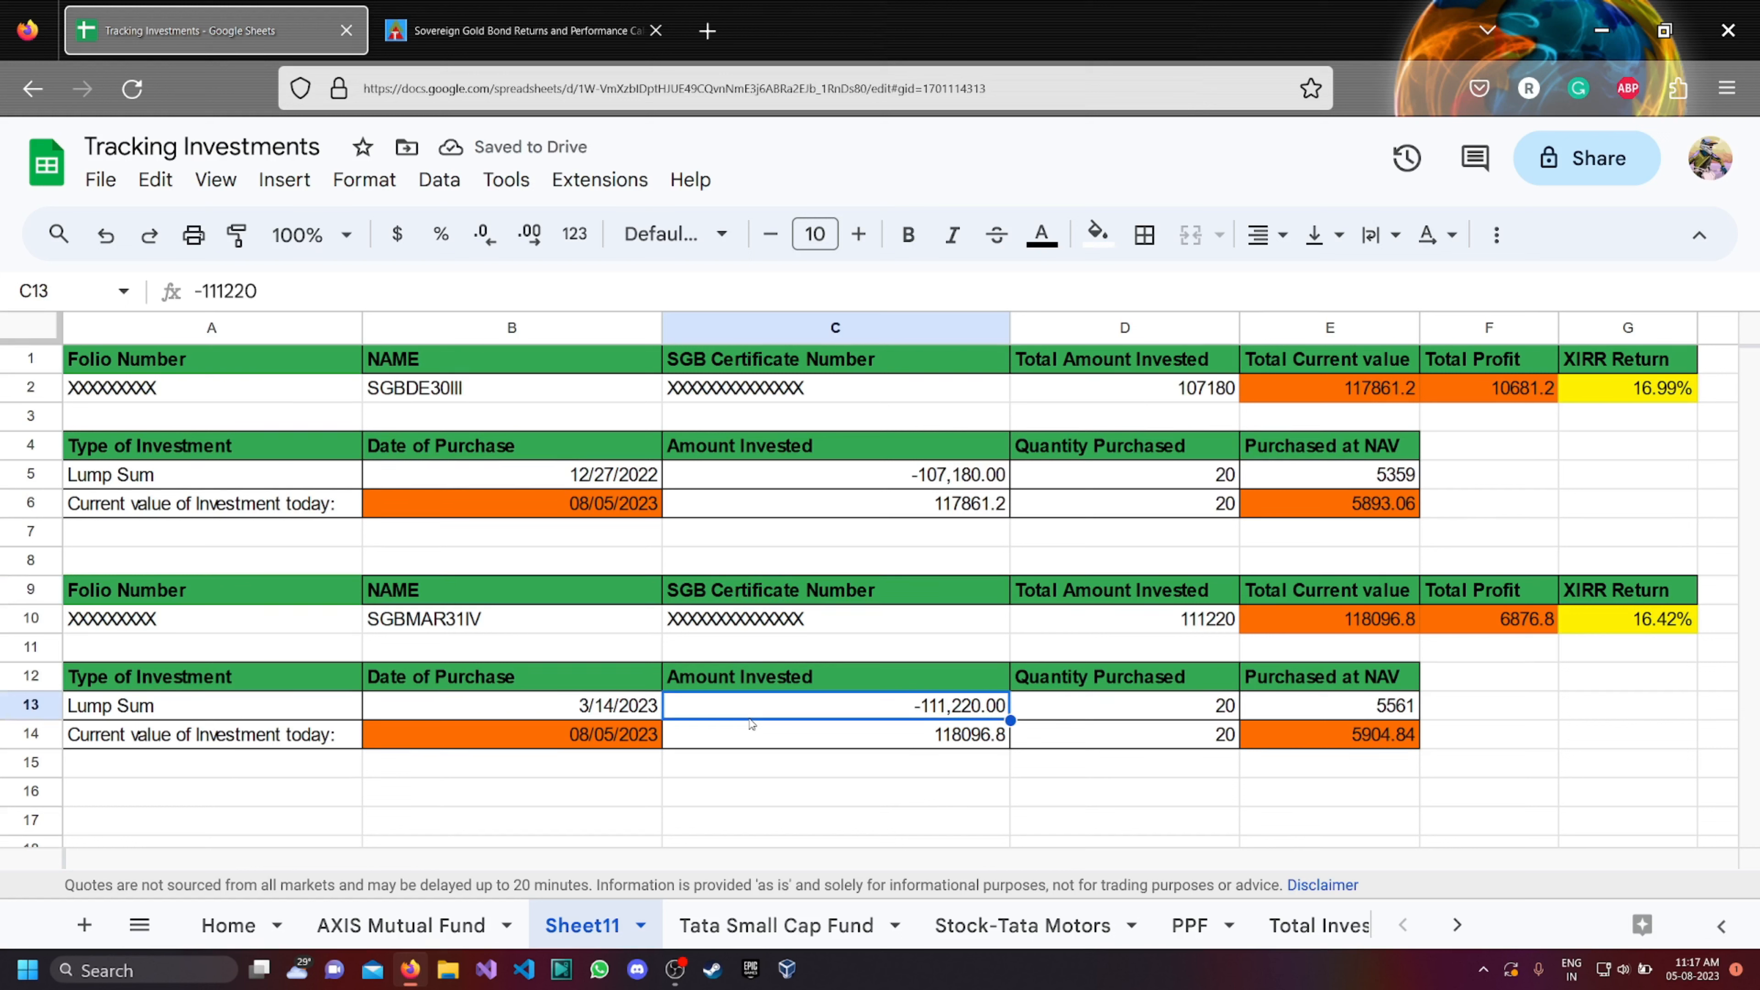
Rename the sheet Sheet11 as "RBi GOLD BONDs".
{"action": "double_click", "coordinate": [603, 926]}
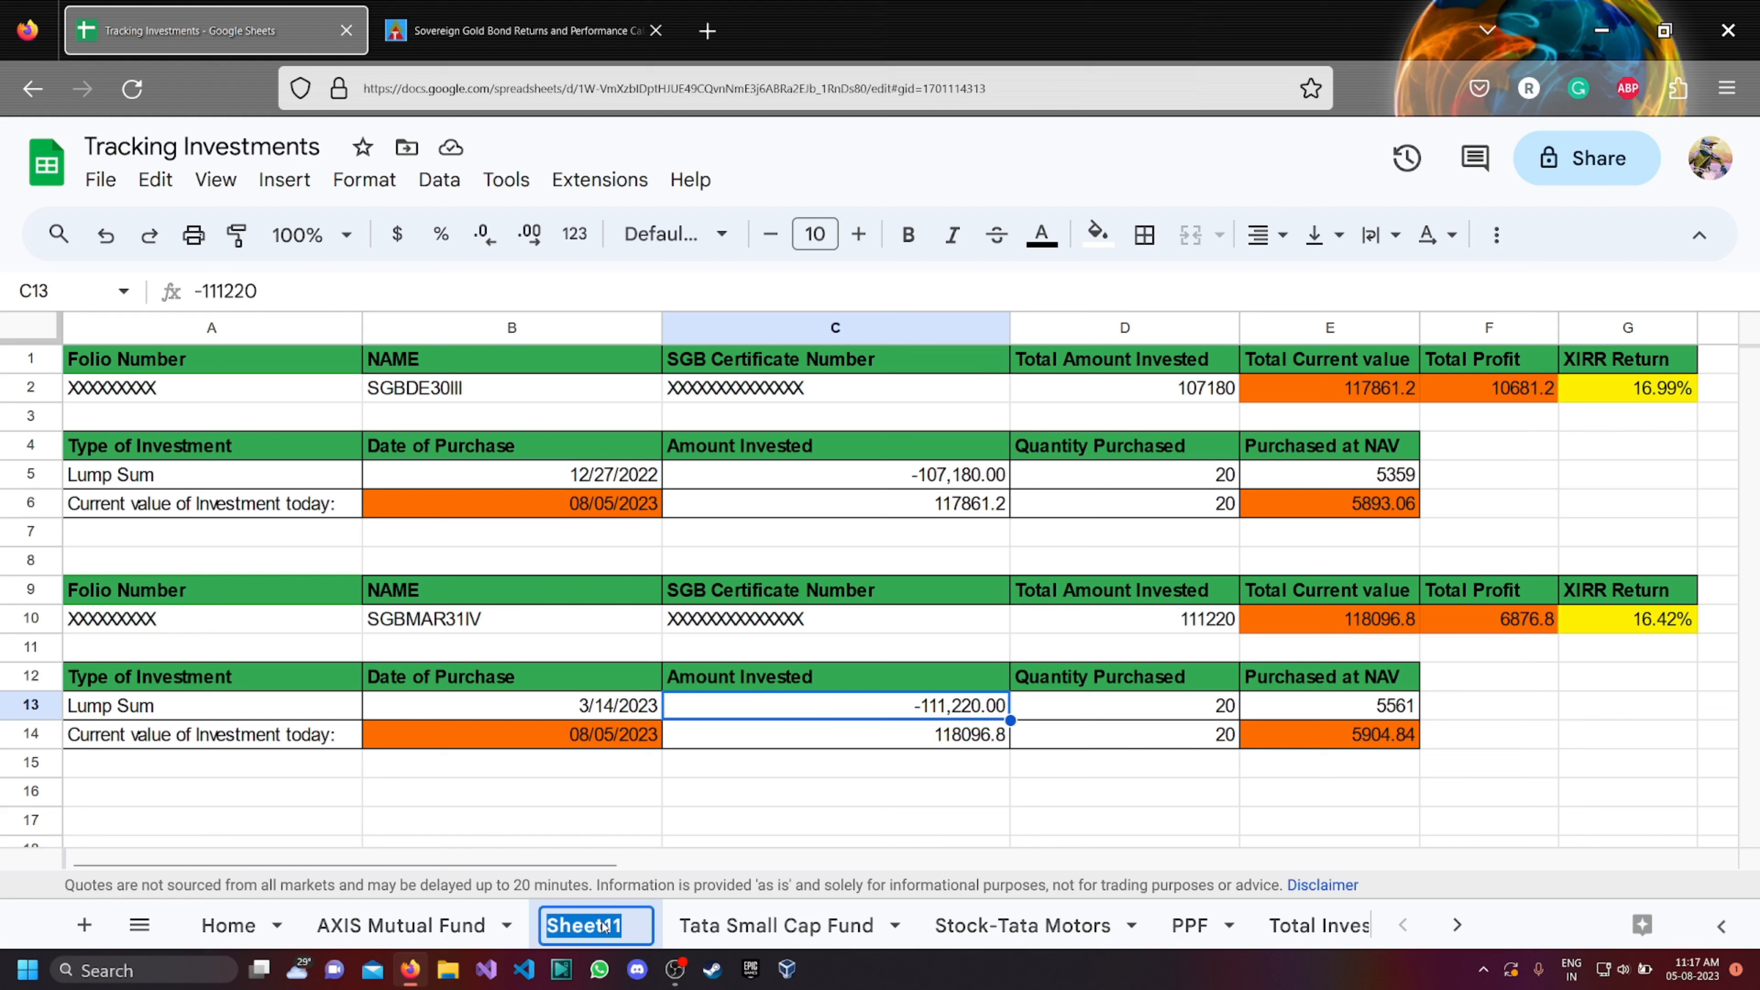
{"action": "type", "text": "RBU"}
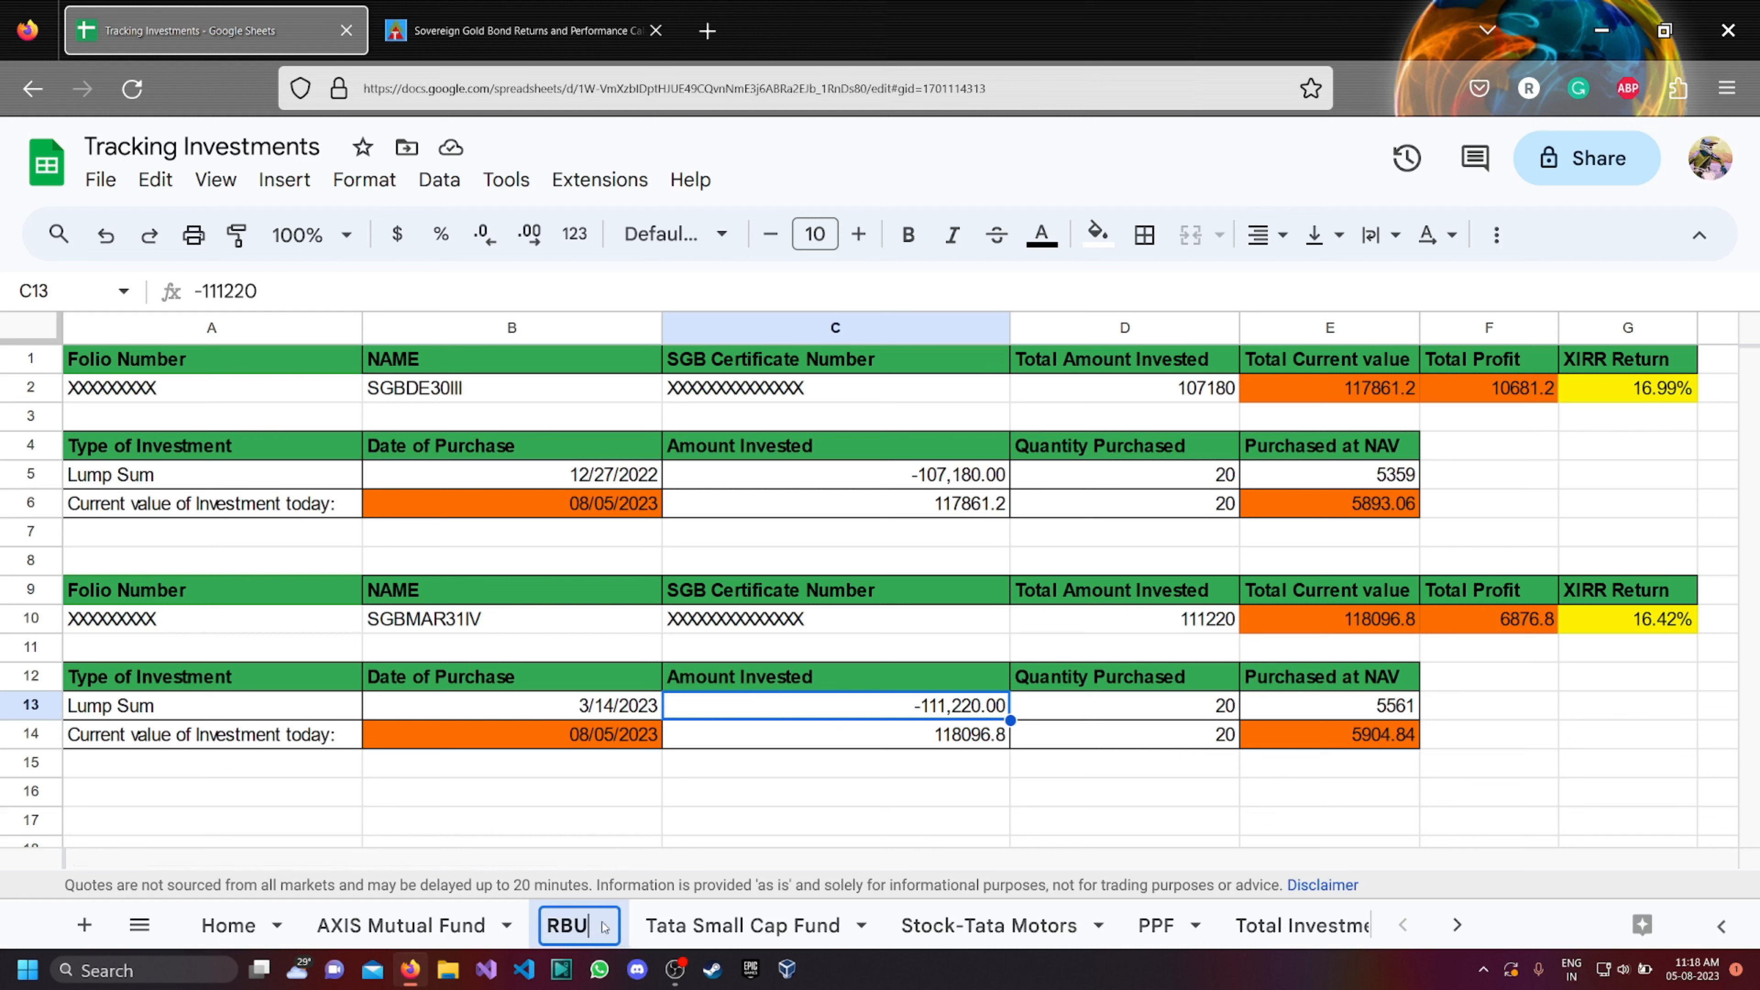
{"action": "key", "text": "BackSpace"}
{"action": "type", "text": "i G"}
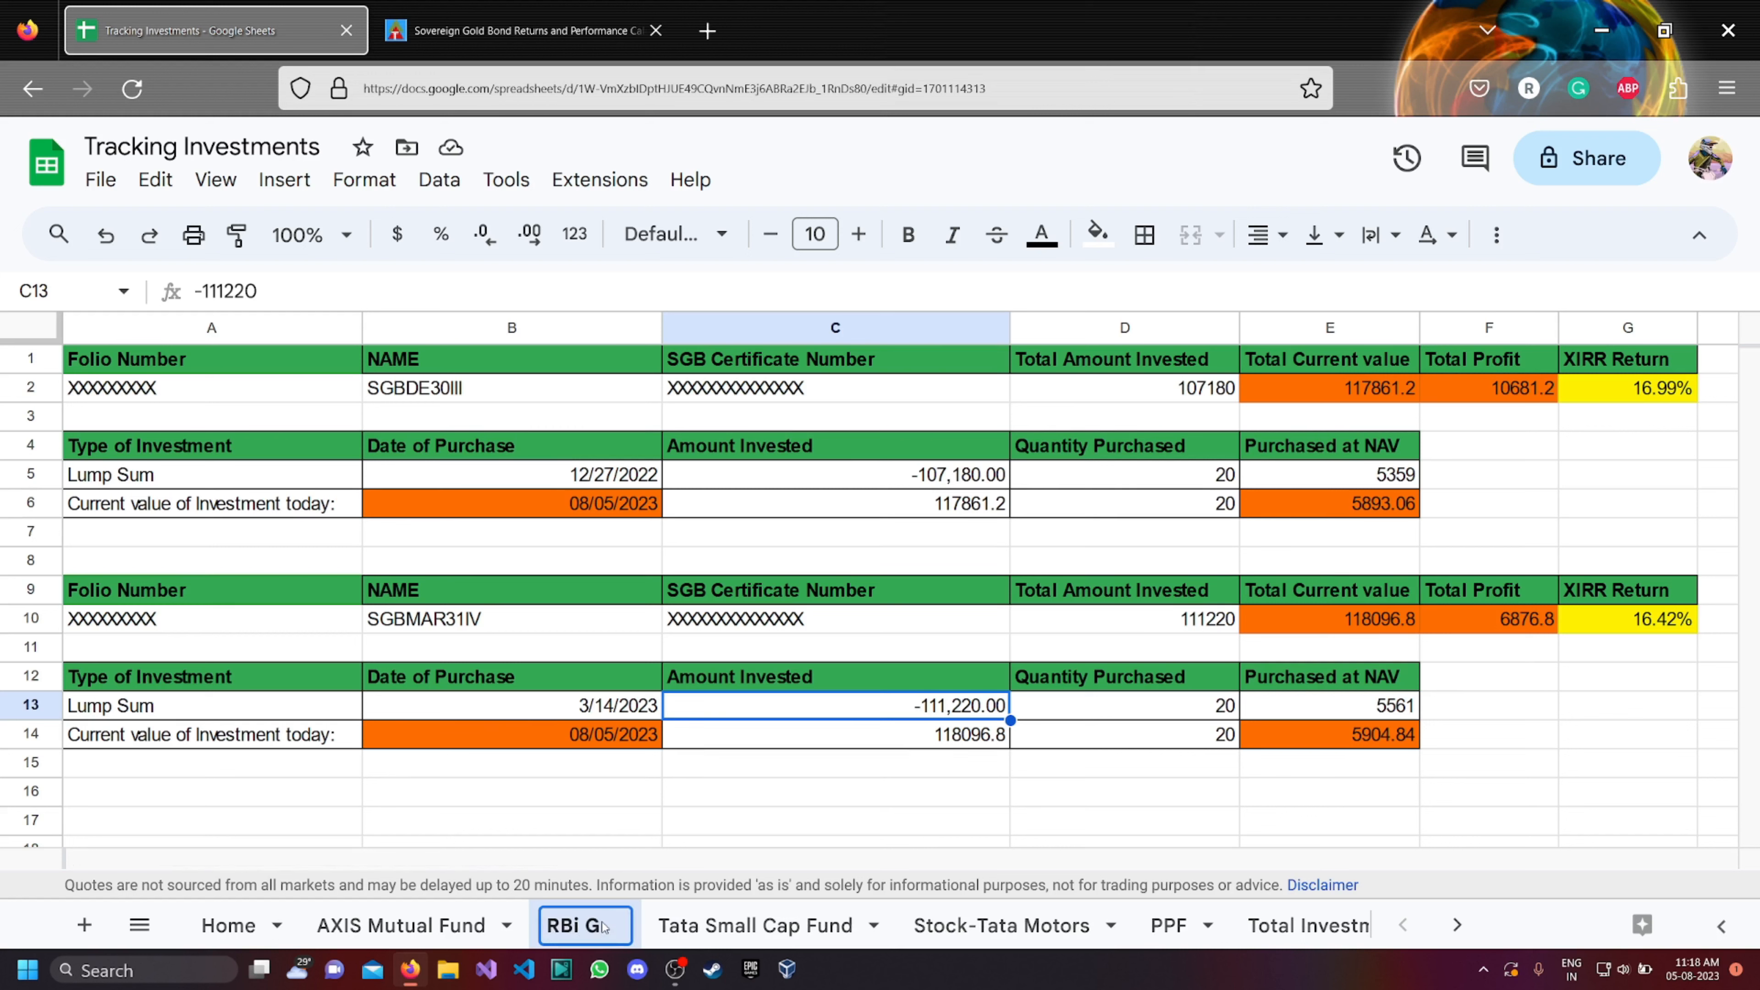
{"action": "type", "text": "OLD BON"}
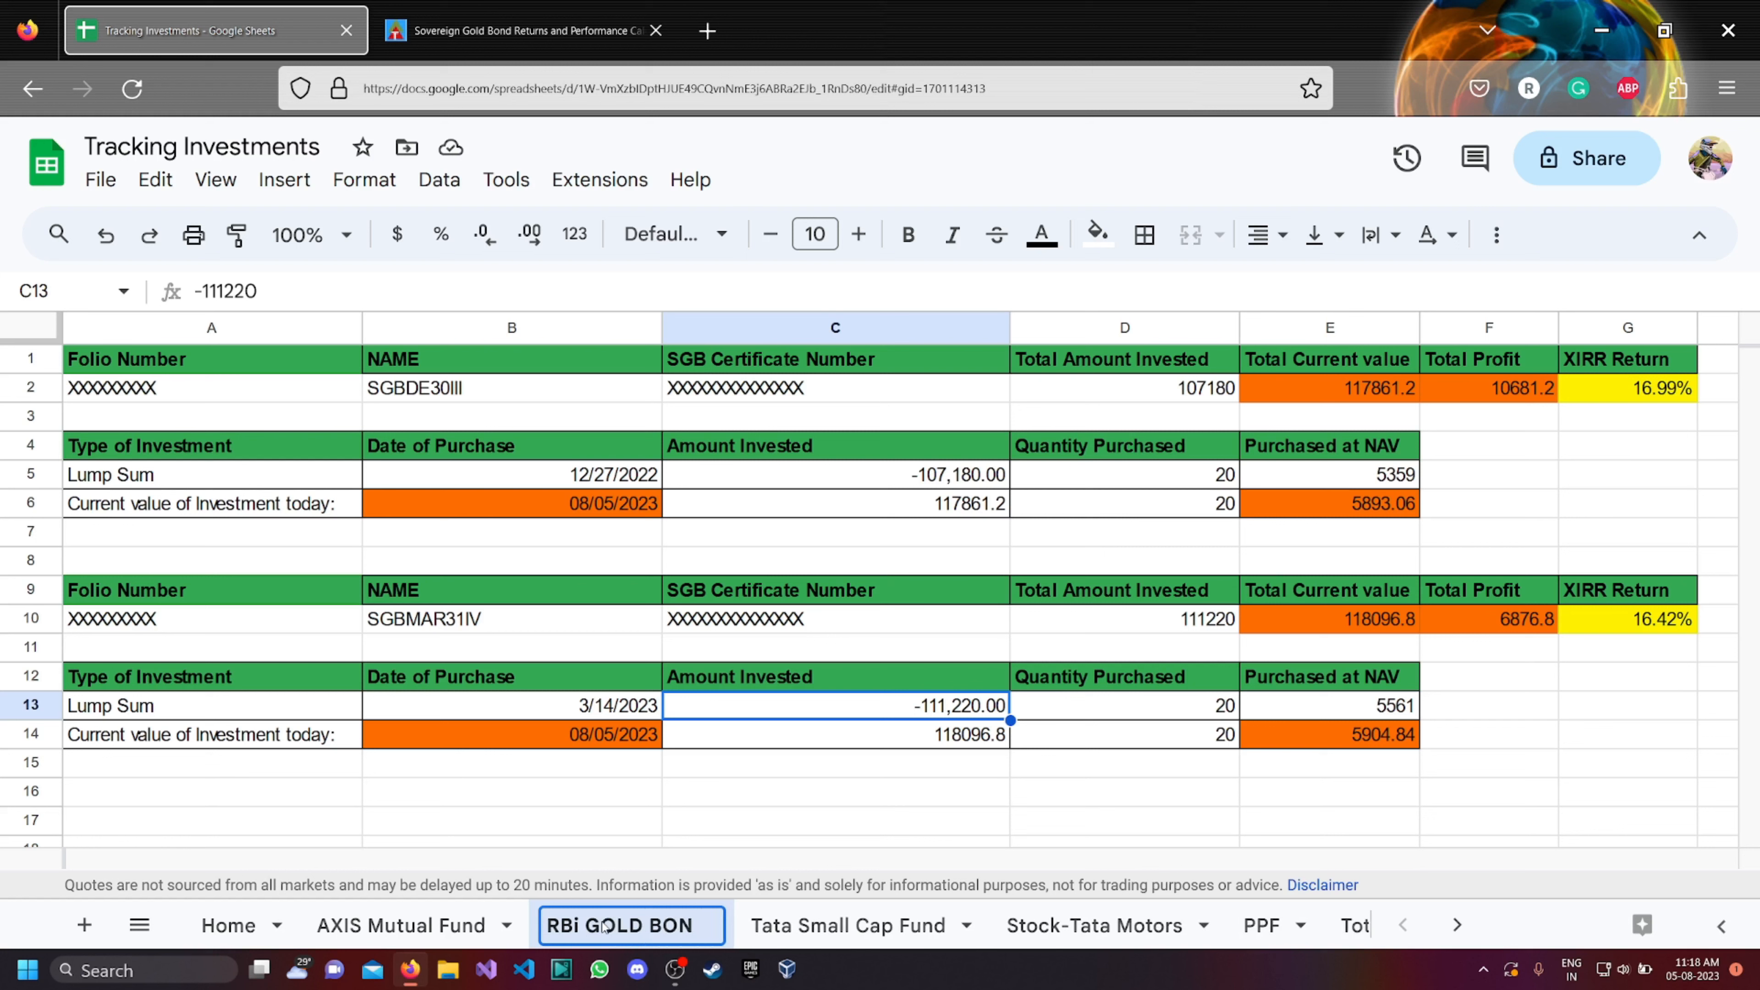
{"action": "type", "text": "Ds"}
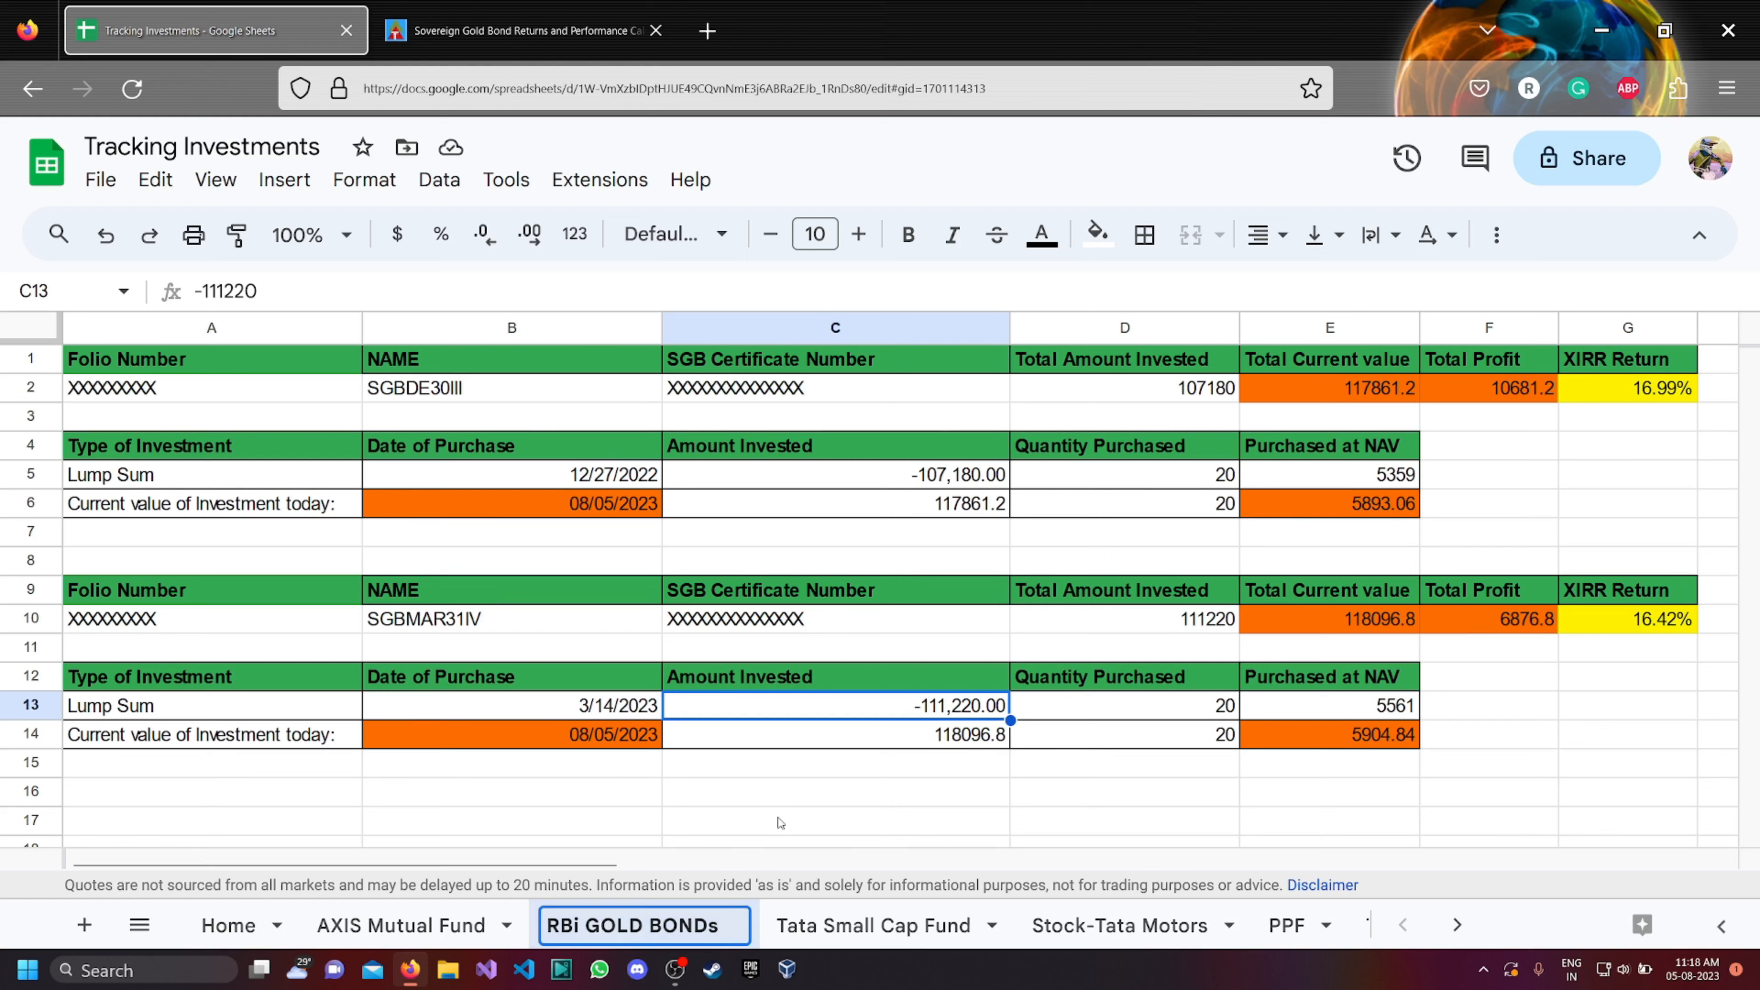
{"action": "left_click", "coordinate": [787, 805]}
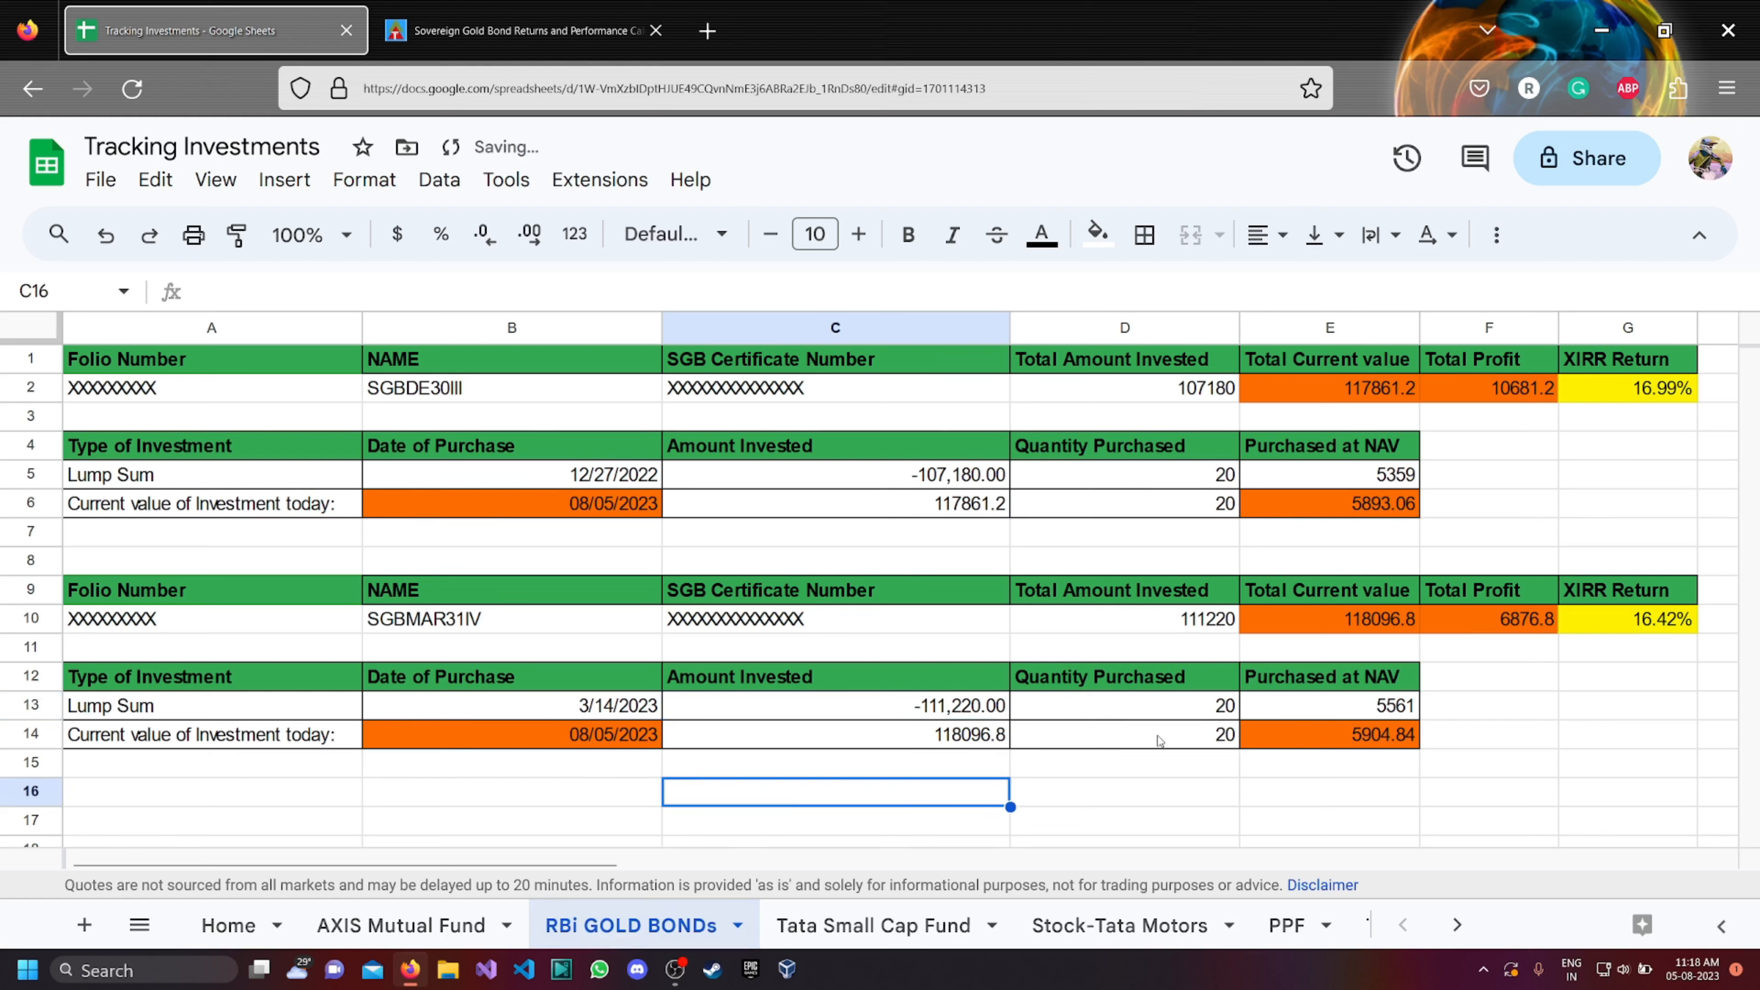